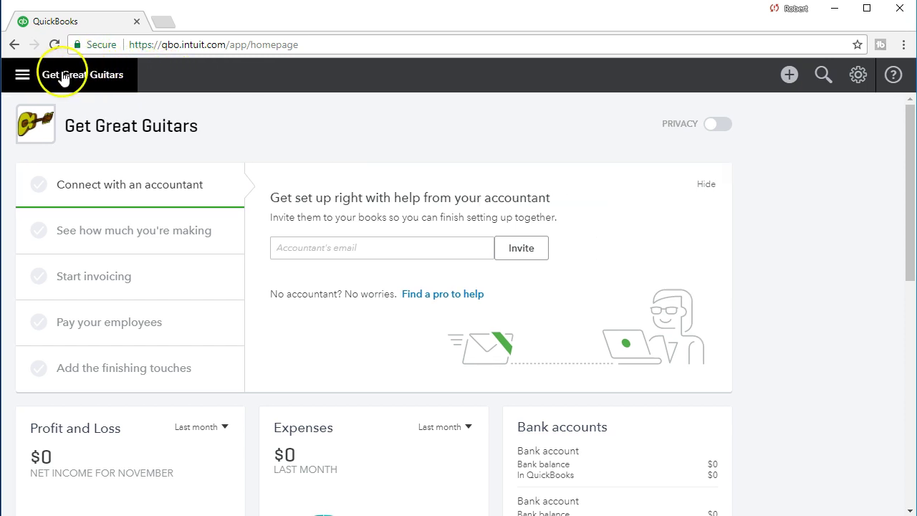
- Open a blank vendor information form from the Vendors list under Expenses
{"action": "left_click", "coordinate": [22, 75]}
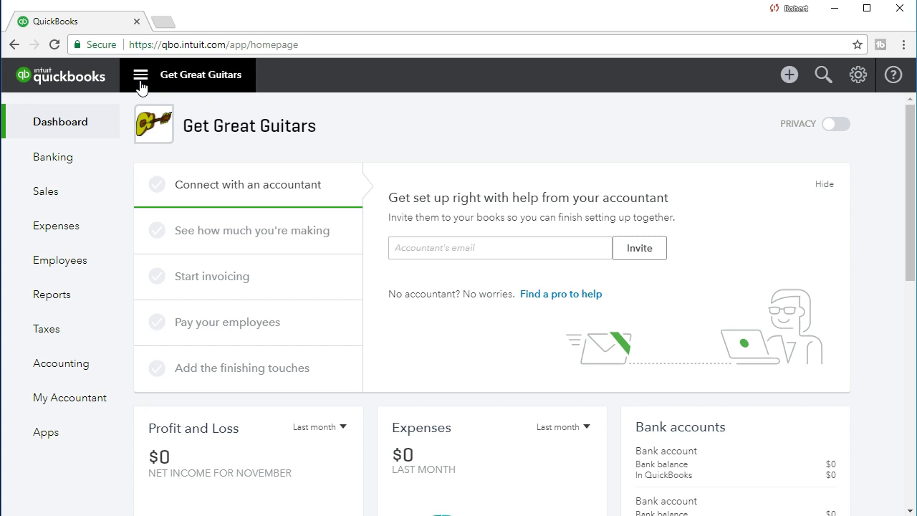
{"action": "left_click", "coordinate": [67, 237]}
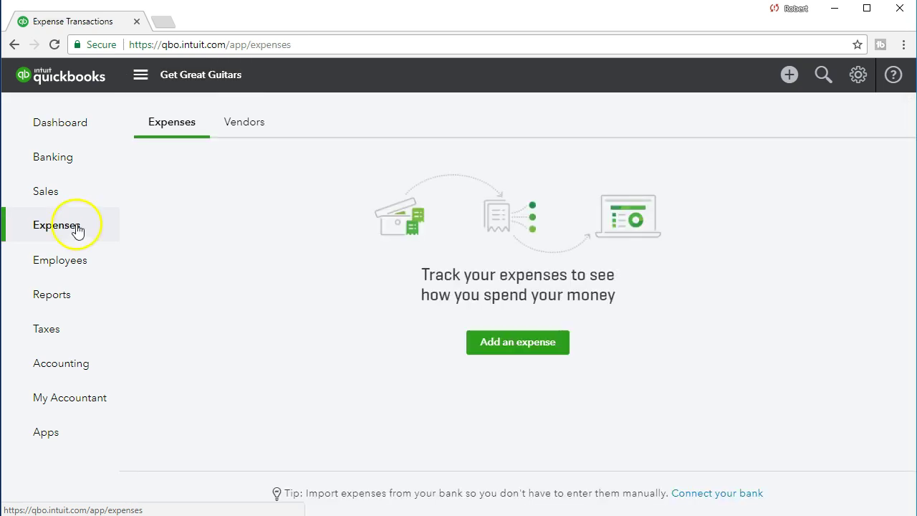
{"action": "left_click", "coordinate": [244, 126]}
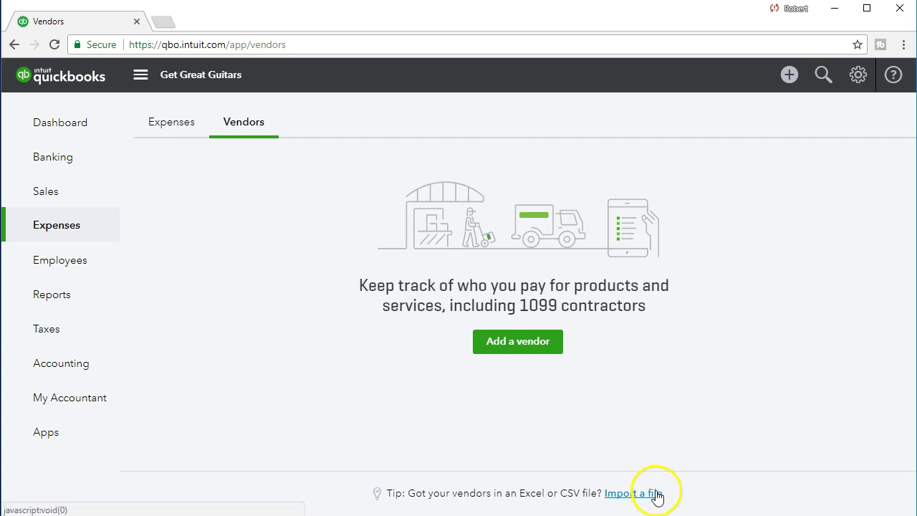
{"action": "left_click", "coordinate": [530, 348]}
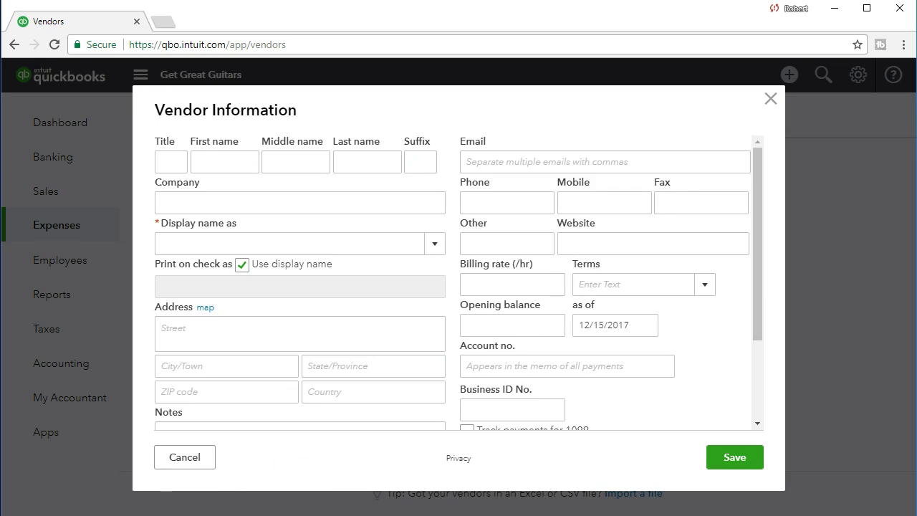
- Enter Epiphone as the new vendor's company and keep the same text as its display name
{"action": "left_click", "coordinate": [183, 200]}
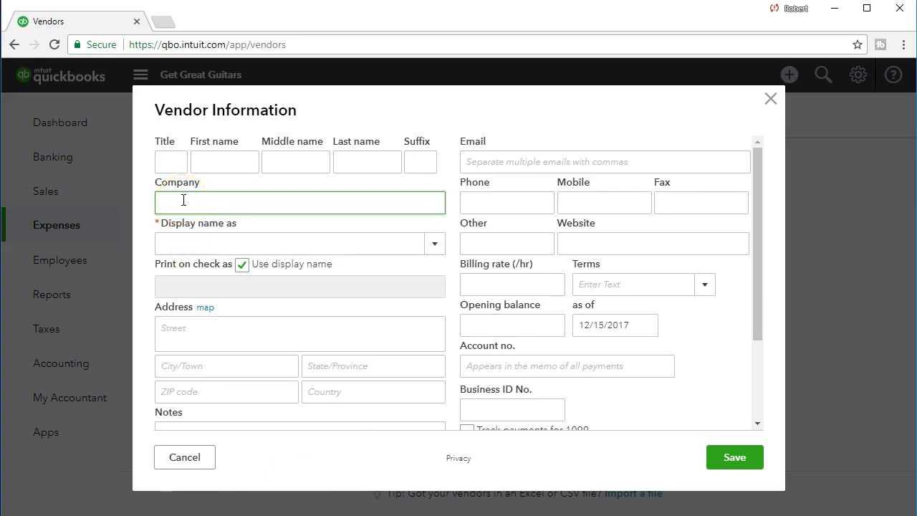
{"action": "left_click", "coordinate": [170, 164]}
{"action": "key", "text": "Tab"}
{"action": "key", "text": "Tab"}
{"action": "key", "text": "Tab"}
{"action": "key", "text": "Tab"}
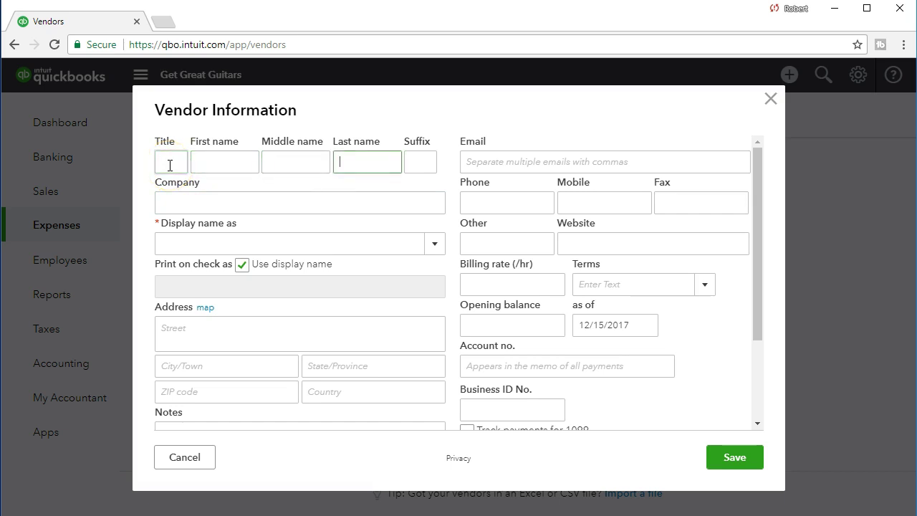
{"action": "key", "text": "Tab"}
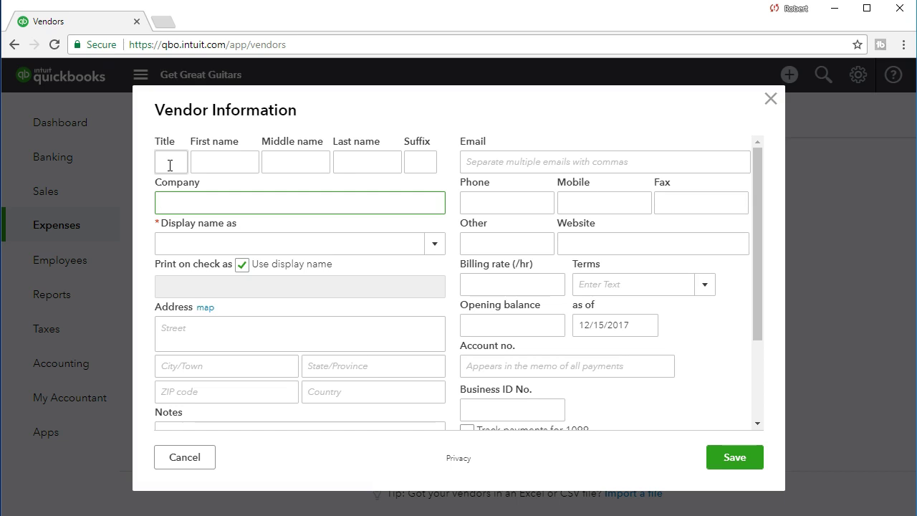
{"action": "type", "text": "Epiphone"}
{"action": "key", "text": "Tab"}
{"action": "key", "text": "shift+Tab"}
{"action": "key", "text": "Tab"}
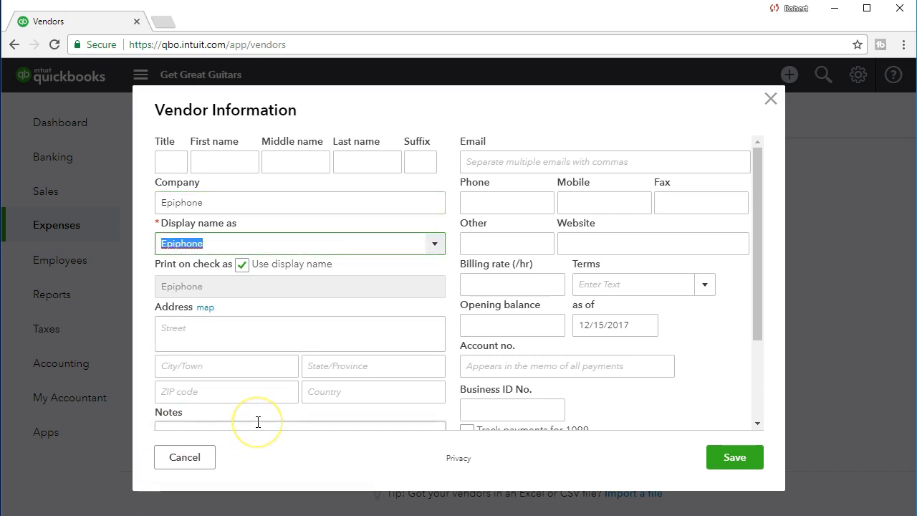
- Review the vendor form's address, notes, attachment, contact and billing fields, leaving them blank
{"action": "left_click", "coordinate": [258, 422]}
{"action": "key", "text": "Tab"}
{"action": "key", "text": "Tab"}
{"action": "key", "text": "Tab"}
{"action": "key", "text": "Tab"}
{"action": "key", "text": "Tab"}
{"action": "key", "text": "Tab"}
{"action": "key", "text": "Tab"}
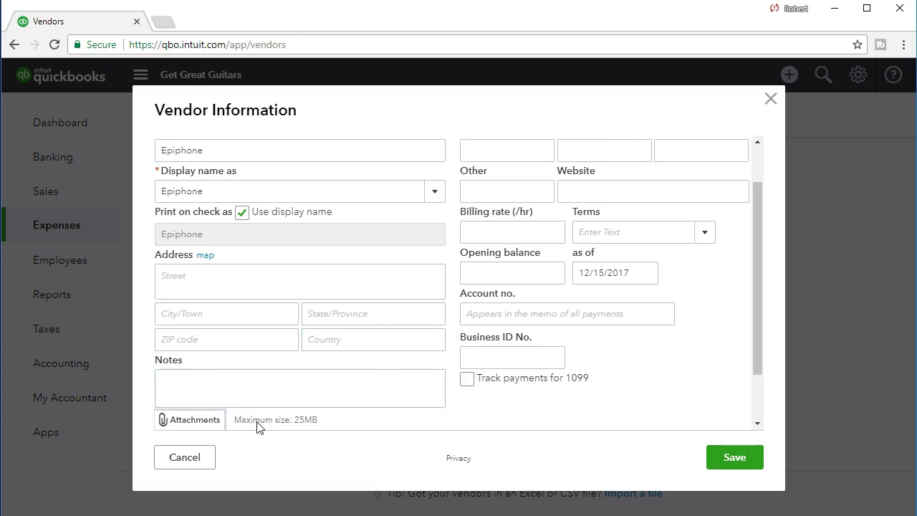
{"action": "key", "text": "Tab"}
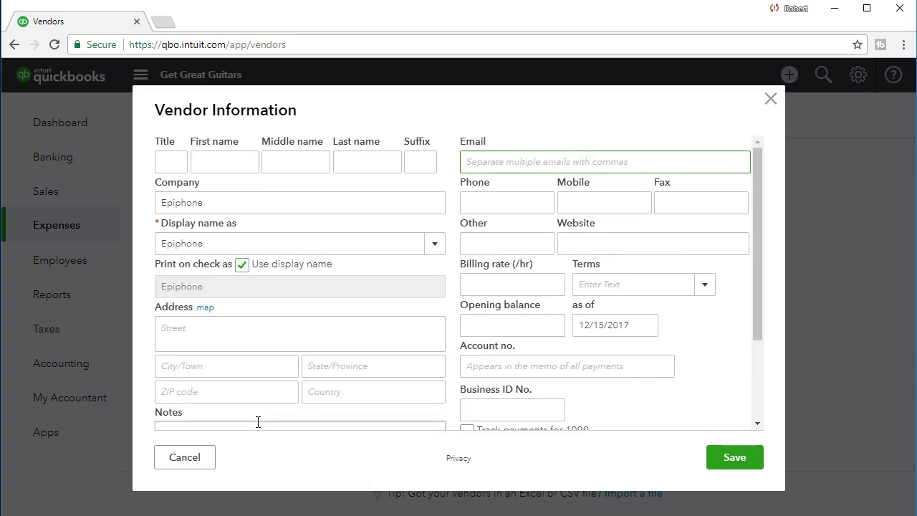
{"action": "key", "text": "Tab"}
{"action": "key", "text": "Tab"}
{"action": "key", "text": "Tab"}
{"action": "key", "text": "Tab"}
{"action": "key", "text": "Tab"}
{"action": "key", "text": "Tab"}
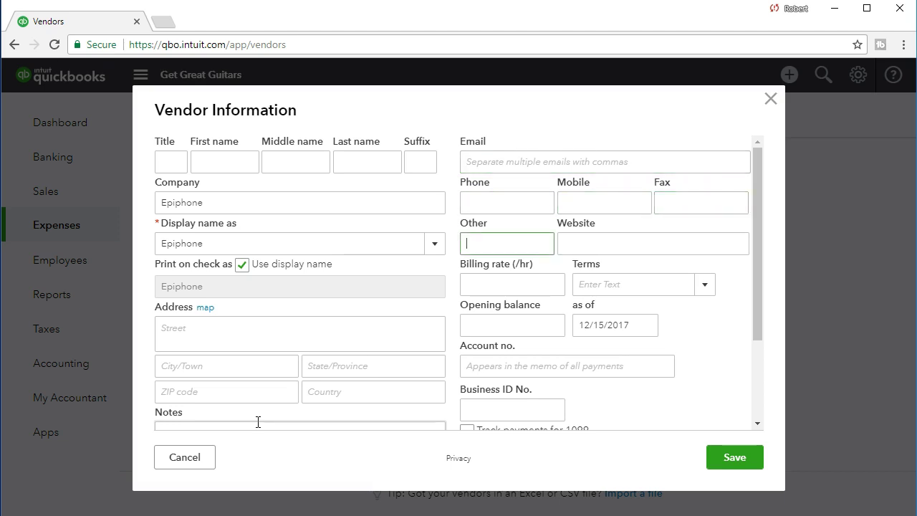
{"action": "key", "text": "Tab"}
{"action": "key", "text": "Tab"}
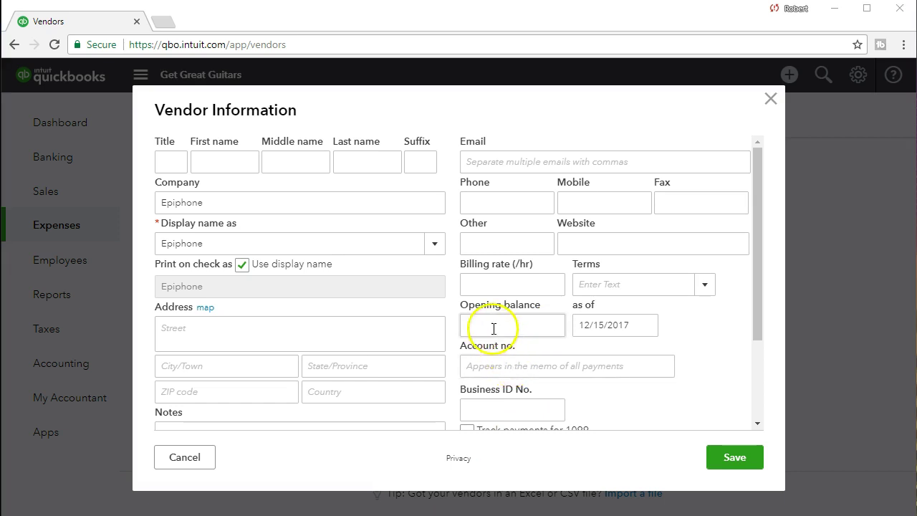
- Set the vendor's opening balance to 15,000.00 as of 12/31/2020 and save the vendor
{"action": "type", "text": "15000"}
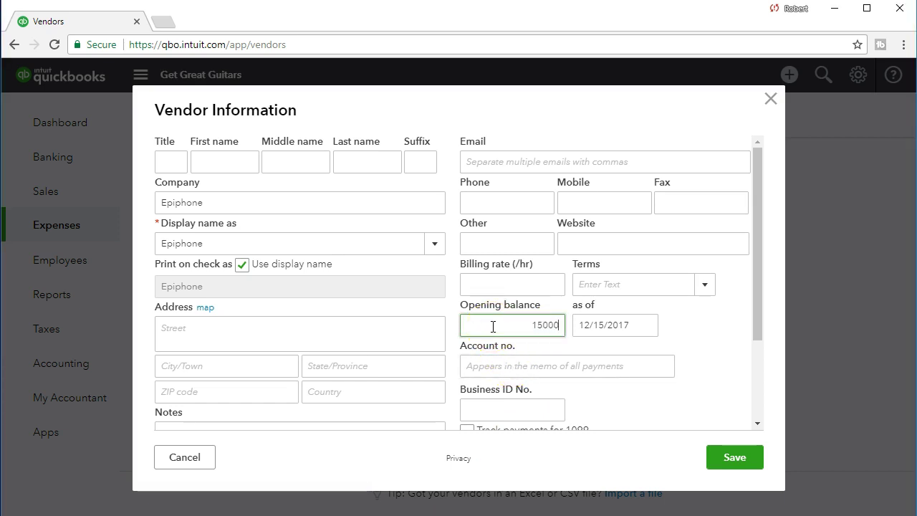
{"action": "key", "text": "Tab"}
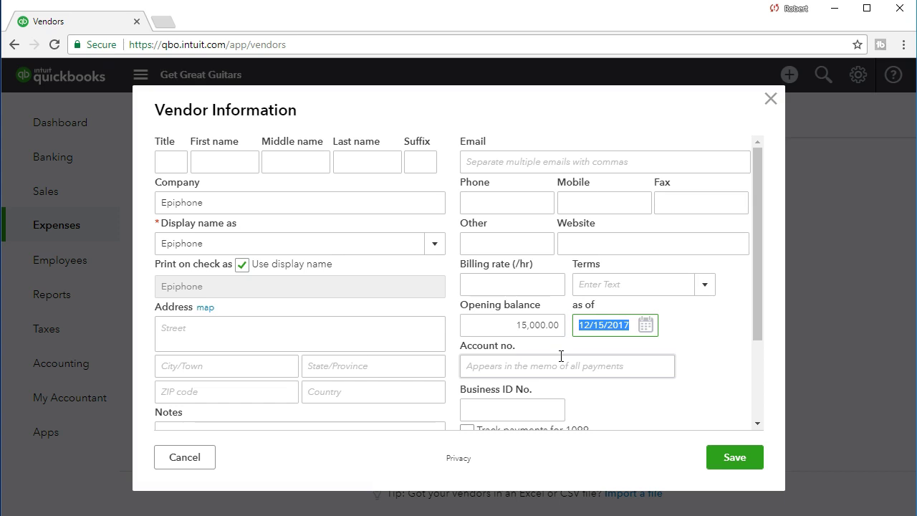
{"action": "type", "text": "12"}
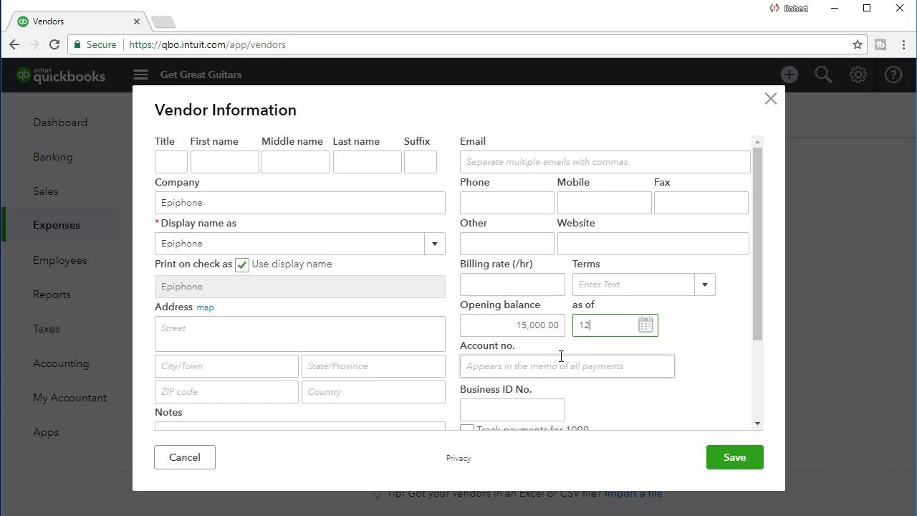
{"action": "type", "text": "/31/2020"}
{"action": "key", "text": "Tab"}
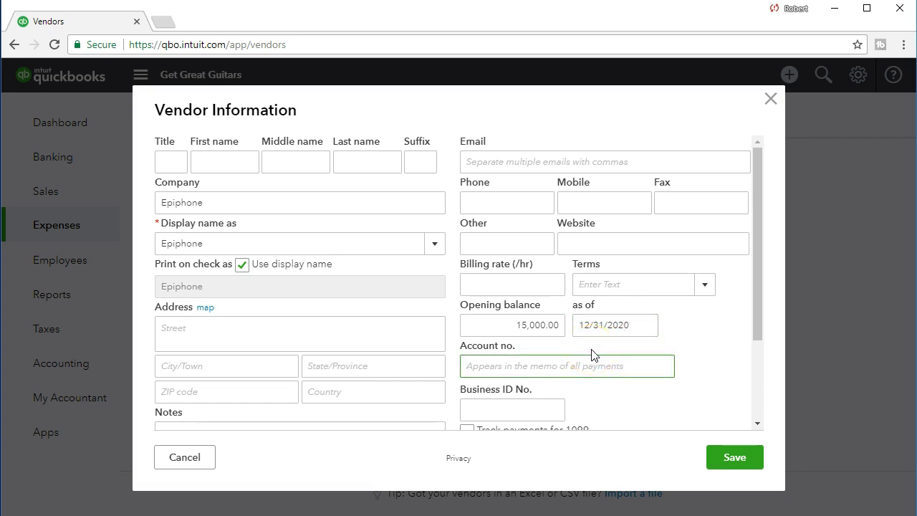
{"action": "left_click", "coordinate": [586, 366]}
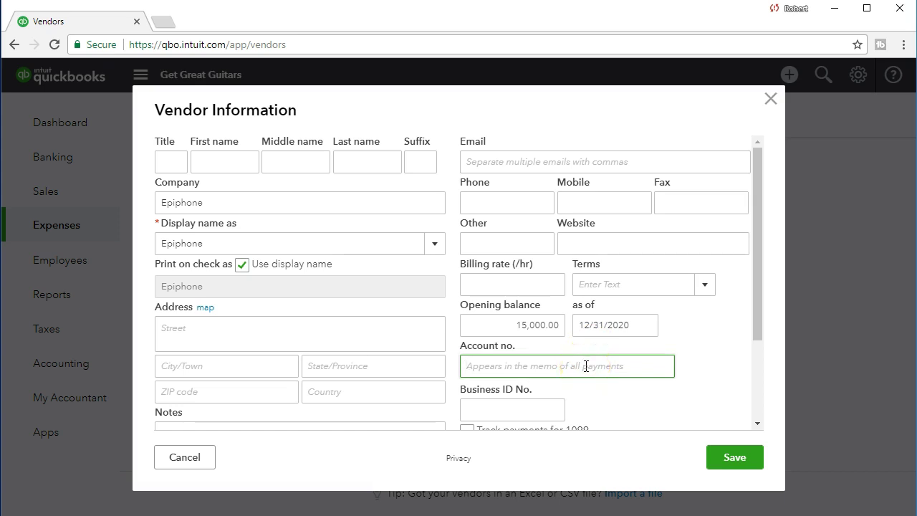
{"action": "left_click", "coordinate": [726, 457]}
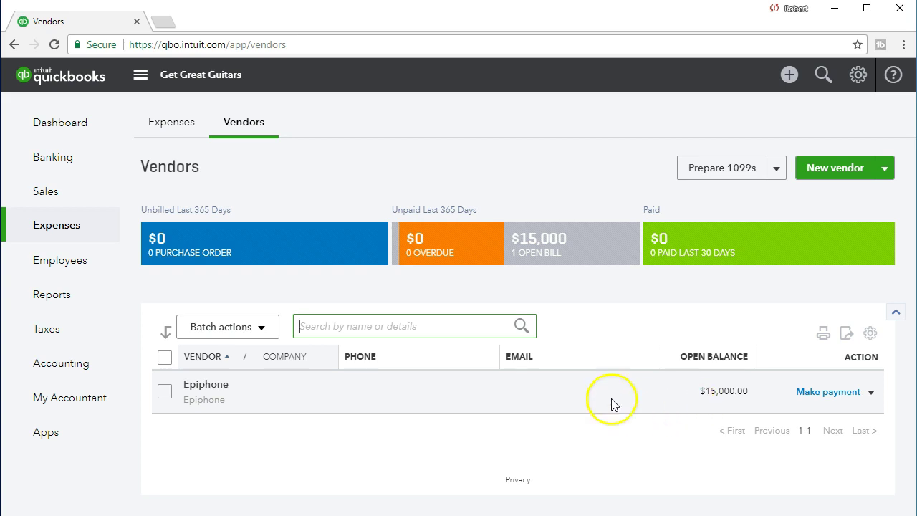
- Open the Balance Sheet report from the list of reports
{"action": "left_click", "coordinate": [76, 305]}
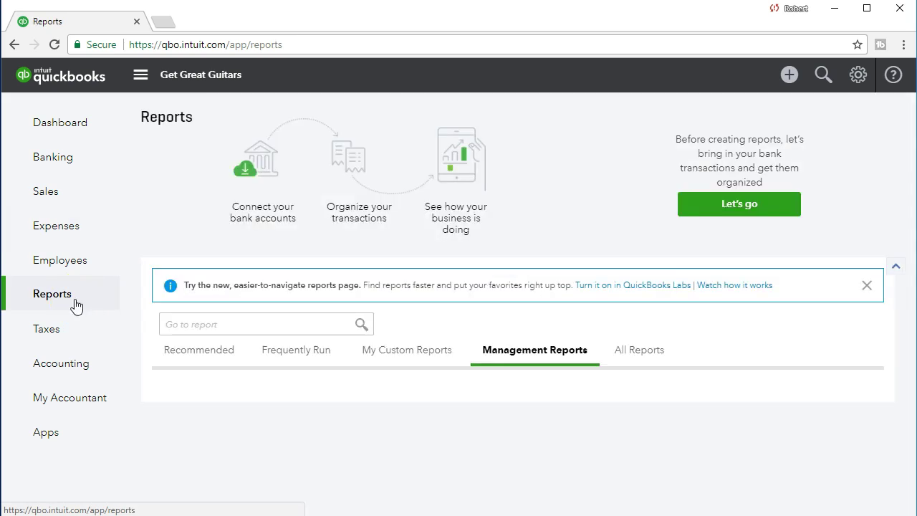
{"action": "left_click", "coordinate": [297, 326]}
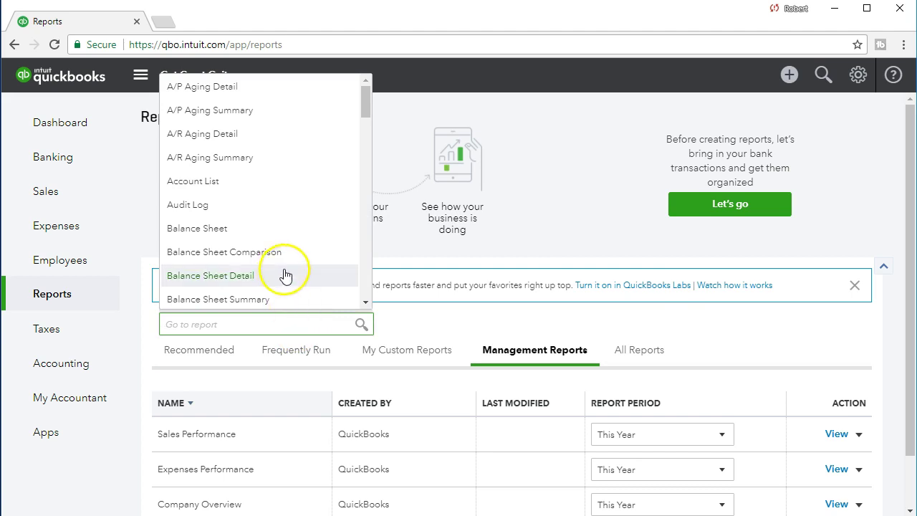
{"action": "scroll", "coordinate": [320, 208], "scroll_direction": "down", "scroll_amount": 2}
{"action": "scroll", "coordinate": [321, 213], "scroll_direction": "up", "scroll_amount": 2}
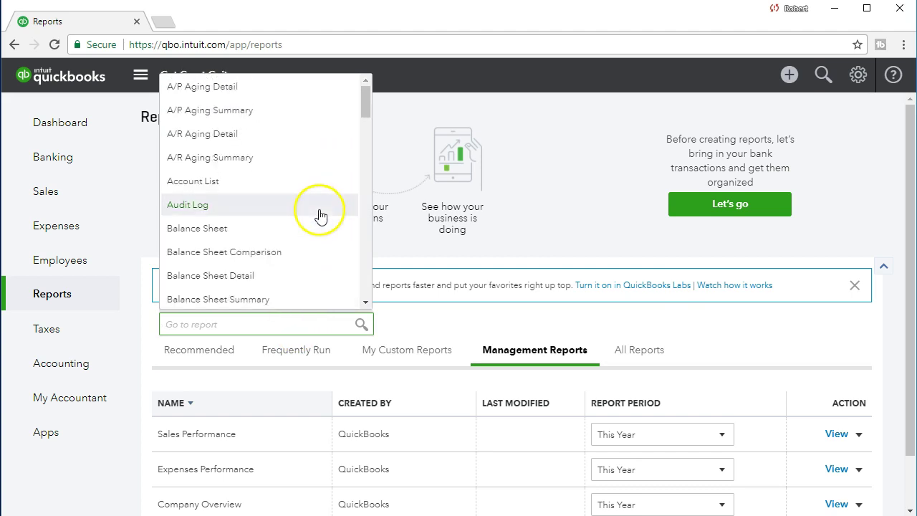
{"action": "left_click", "coordinate": [293, 238]}
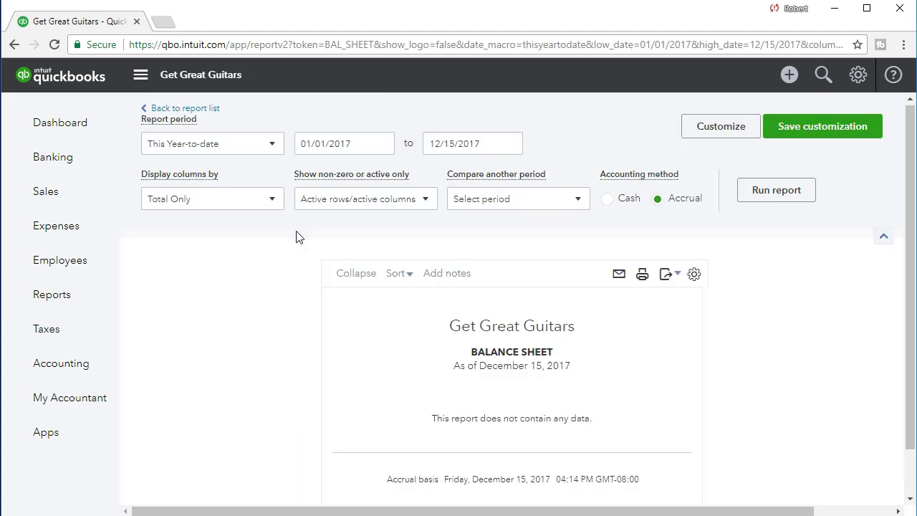
- Set the balance sheet's period to 12/31/2020 through 12/31/2020 and run the report
{"action": "left_click", "coordinate": [380, 142]}
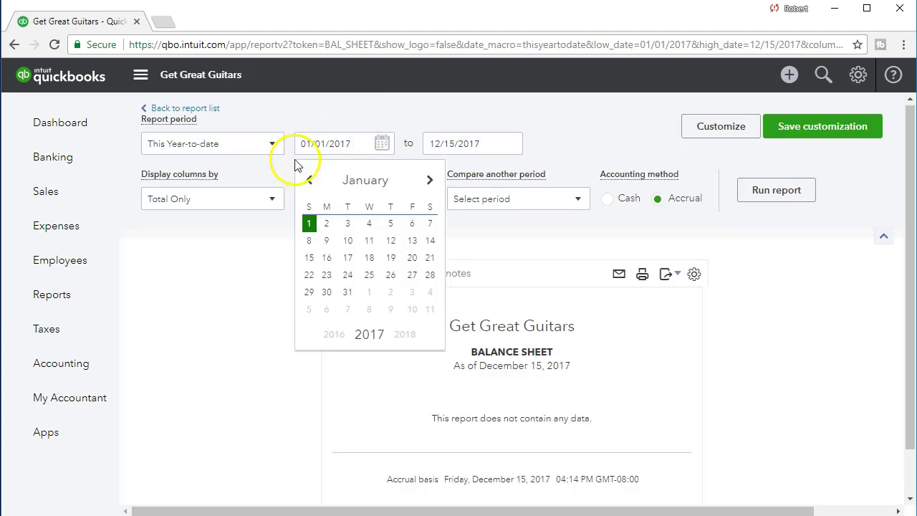
{"action": "left_click", "coordinate": [358, 144]}
{"action": "type", "text": "1"}
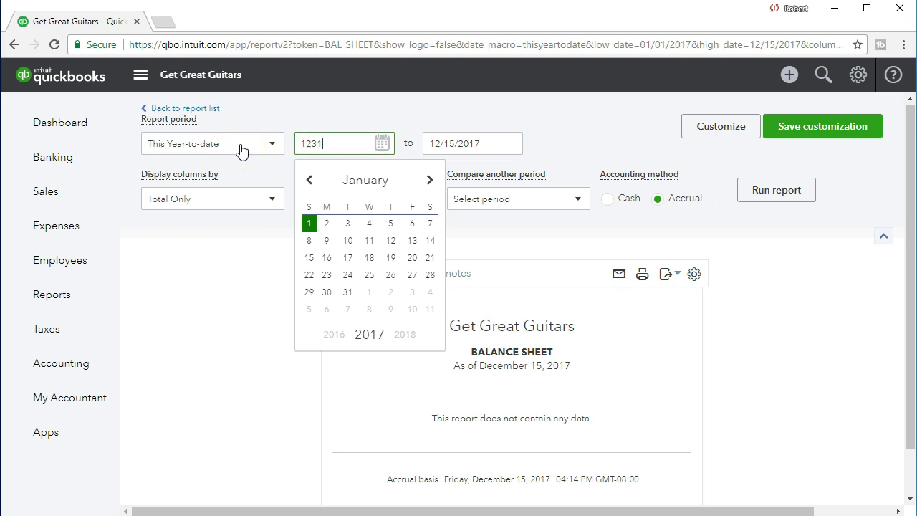
{"action": "type", "text": "2/31/2020"}
{"action": "key", "text": "Tab"}
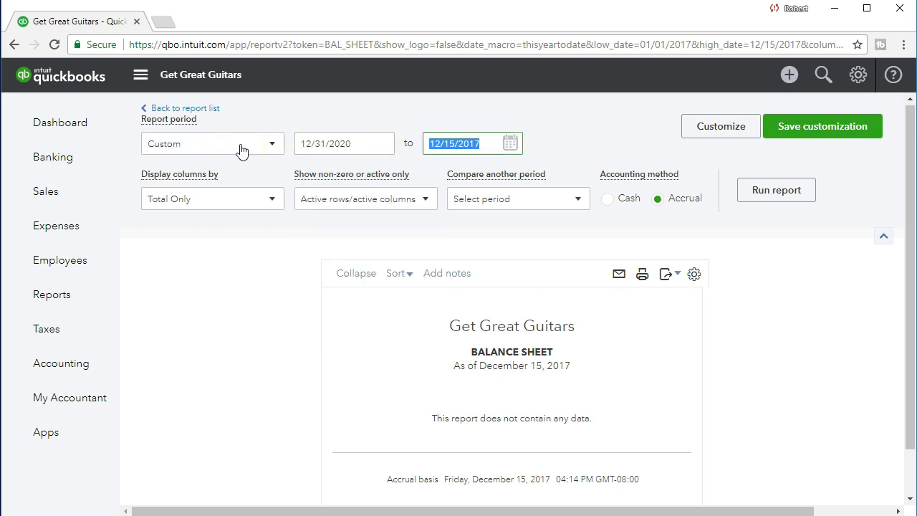
{"action": "type", "text": "12"}
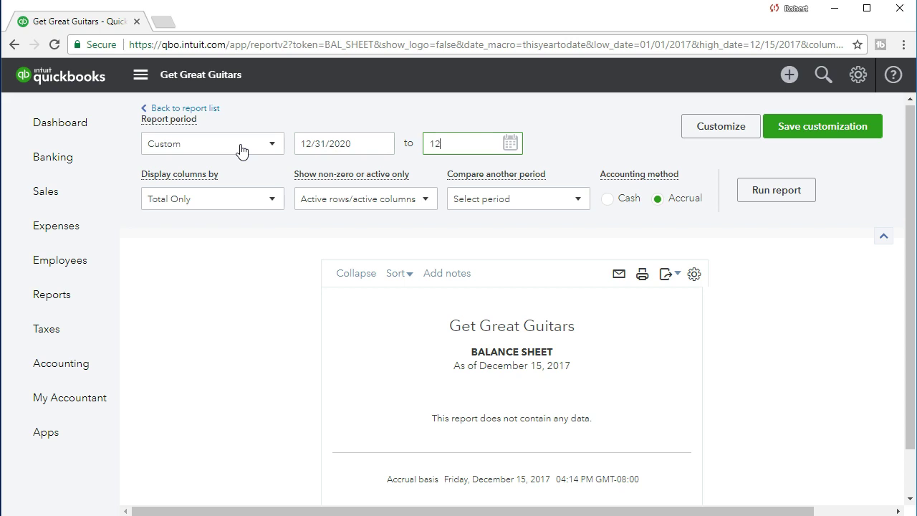
{"action": "type", "text": "/31/2020"}
{"action": "key", "text": "Tab"}
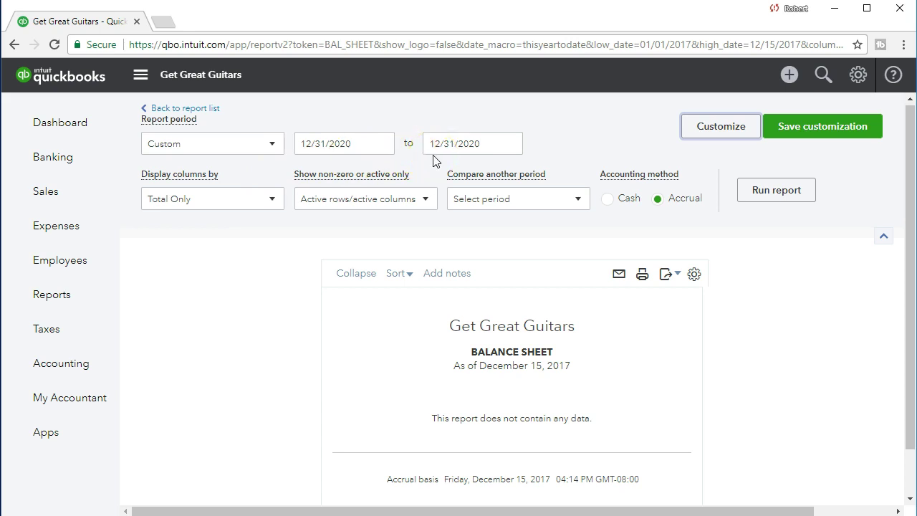
{"action": "left_click", "coordinate": [768, 190]}
- Examine the balance sheet's assets, liabilities and equity, and open the transactions behind Total Accounts Payable
{"action": "scroll", "coordinate": [767, 205], "scroll_direction": "down", "scroll_amount": 2}
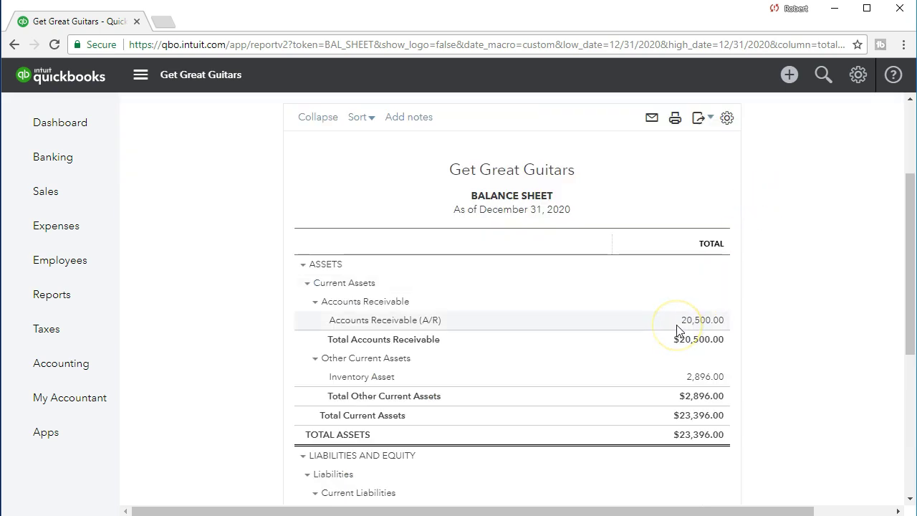
{"action": "scroll", "coordinate": [676, 330], "scroll_direction": "down", "scroll_amount": 1}
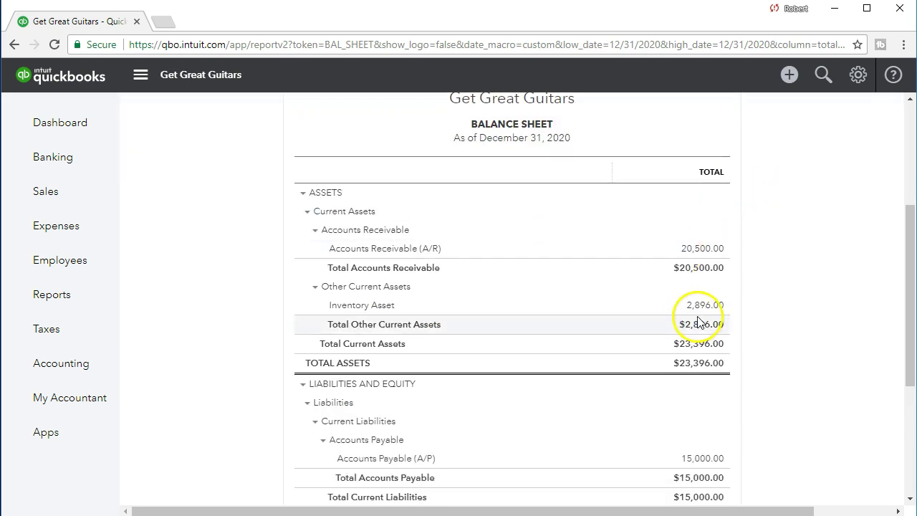
{"action": "scroll", "coordinate": [752, 321], "scroll_direction": "down", "scroll_amount": 1}
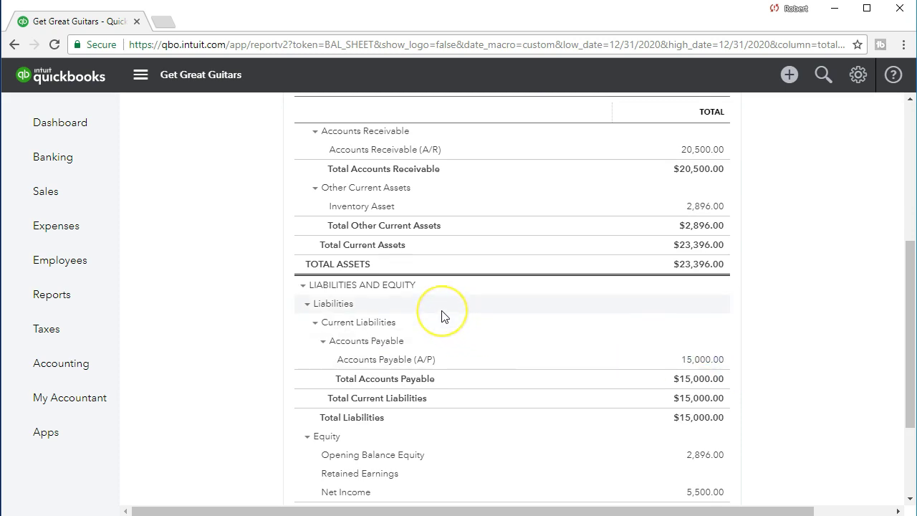
{"action": "scroll", "coordinate": [442, 317], "scroll_direction": "down", "scroll_amount": 1}
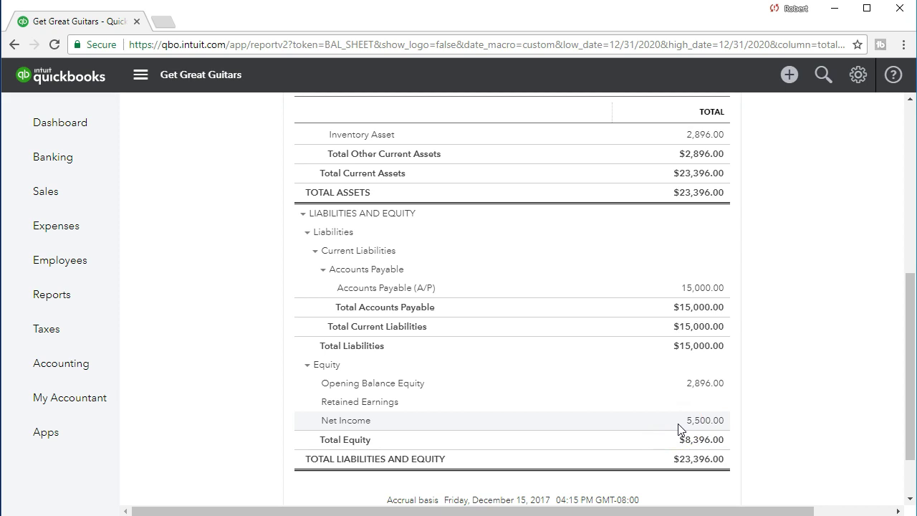
{"action": "scroll", "coordinate": [681, 429], "scroll_direction": "up", "scroll_amount": 1}
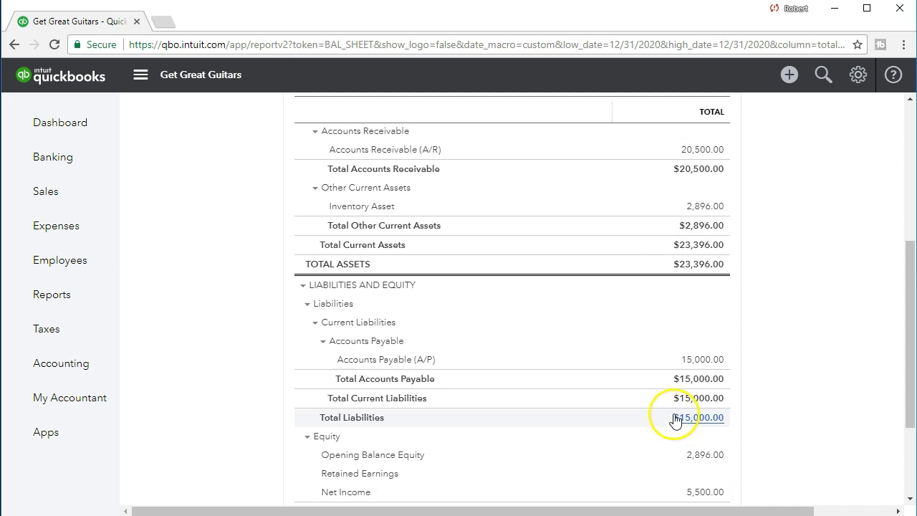
{"action": "left_click", "coordinate": [695, 380]}
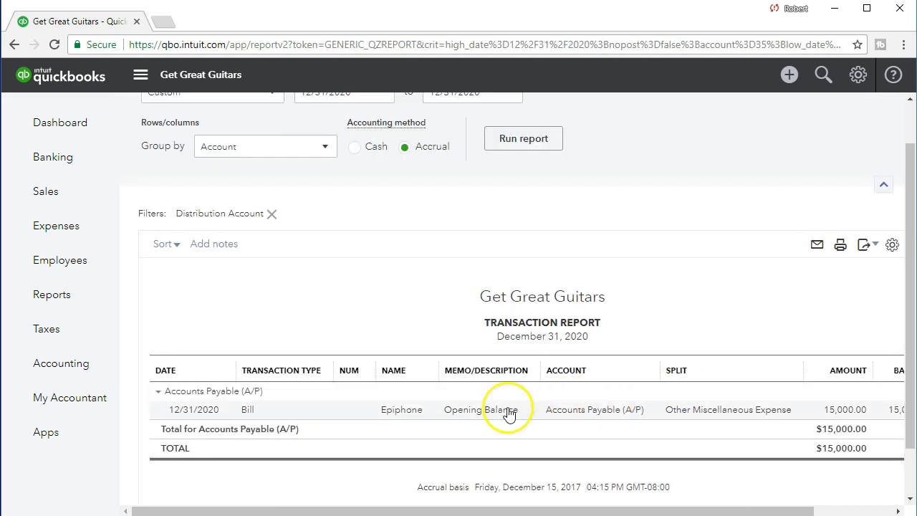
- Check the Epiphone opening balance bill in the transaction report and return to the balance sheet's liabilities section
{"action": "left_click", "coordinate": [256, 413]}
{"action": "scroll", "coordinate": [254, 417], "scroll_direction": "up", "scroll_amount": 1}
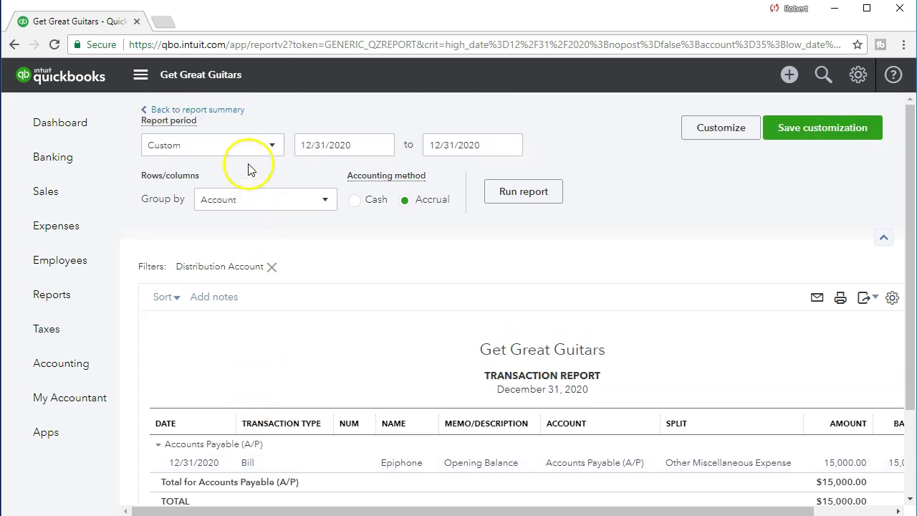
{"action": "left_click", "coordinate": [214, 120]}
{"action": "scroll", "coordinate": [216, 154], "scroll_direction": "down", "scroll_amount": 5}
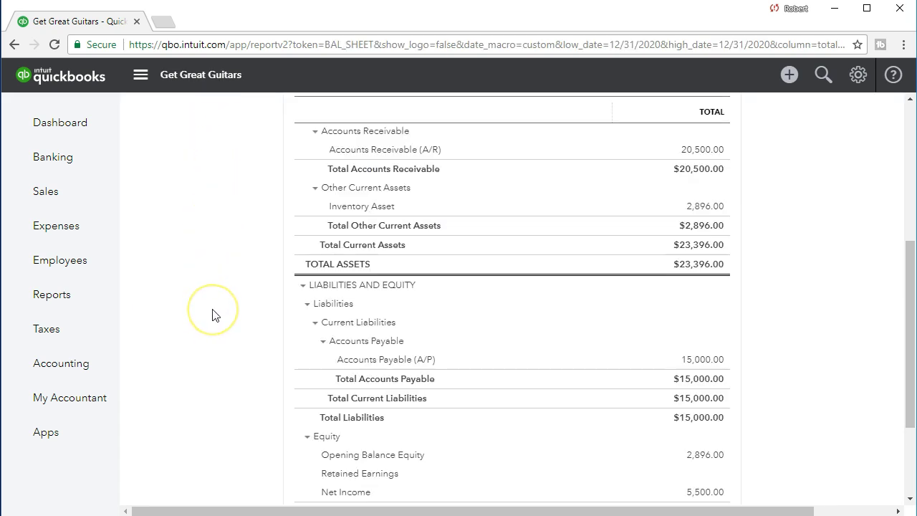
- Rerun the balance sheet for 01/01/2021 through 01/01/2021 and examine its liabilities and equity sections
{"action": "scroll", "coordinate": [210, 355], "scroll_direction": "up", "scroll_amount": 6}
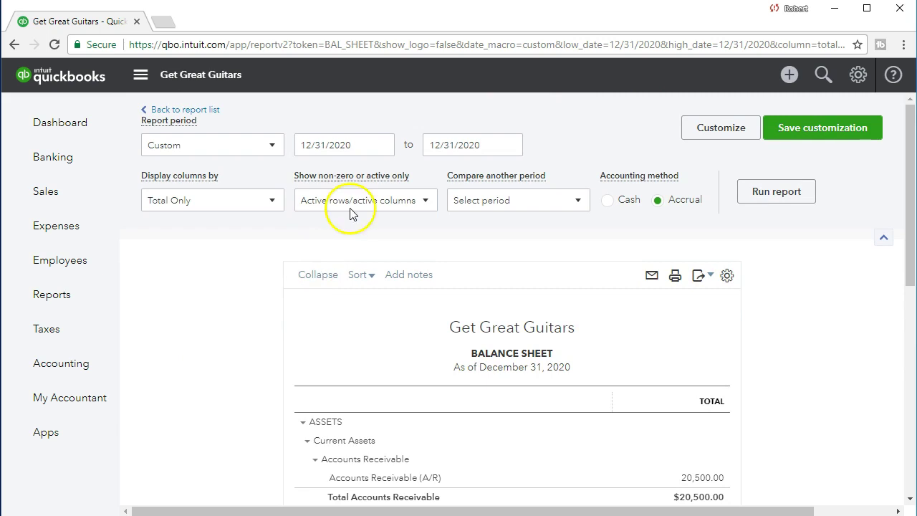
{"action": "left_click", "coordinate": [371, 145]}
{"action": "key", "text": "plus"}
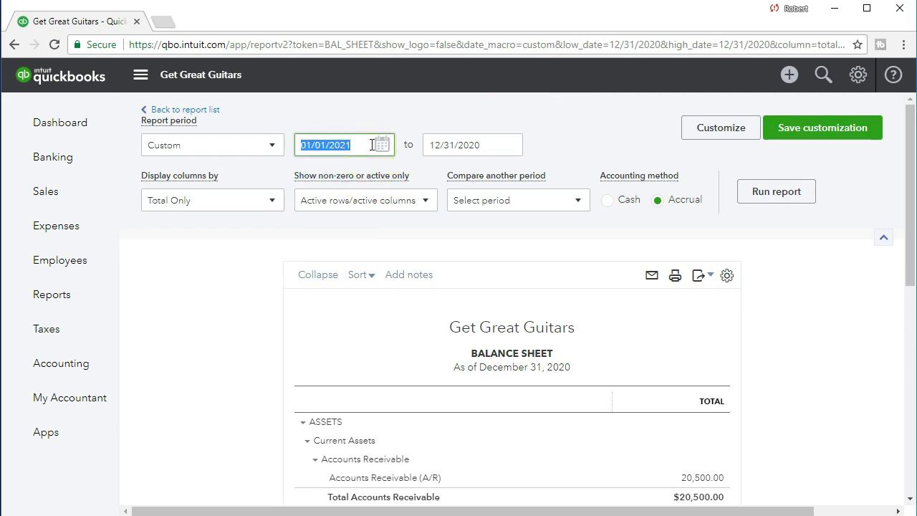
{"action": "key", "text": "Tab"}
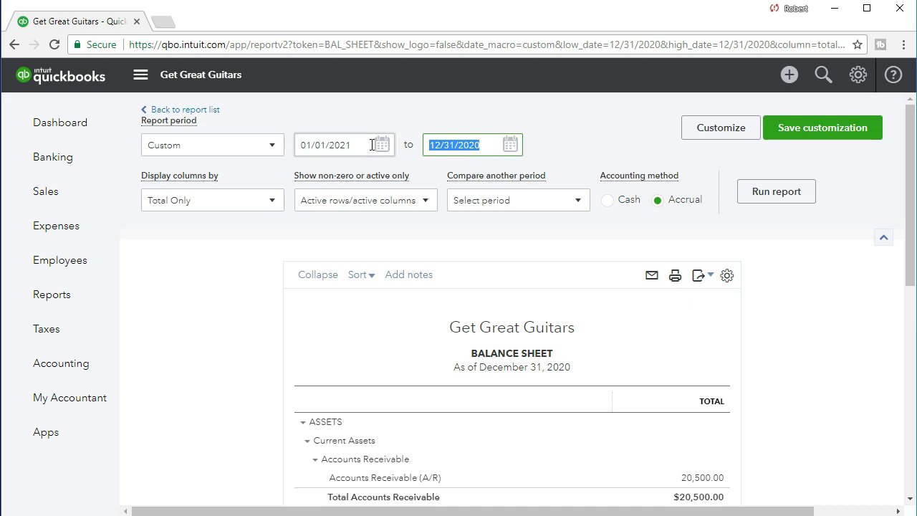
{"action": "key", "text": "plus"}
{"action": "left_click", "coordinate": [781, 196]}
{"action": "scroll", "coordinate": [780, 215], "scroll_direction": "down", "scroll_amount": 2}
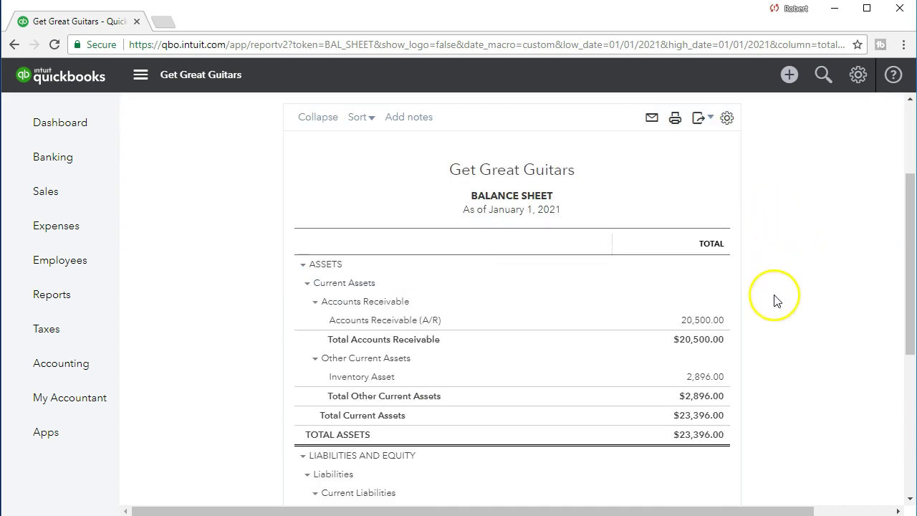
{"action": "scroll", "coordinate": [770, 307], "scroll_direction": "down", "scroll_amount": 1}
{"action": "scroll", "coordinate": [770, 312], "scroll_direction": "down", "scroll_amount": 4}
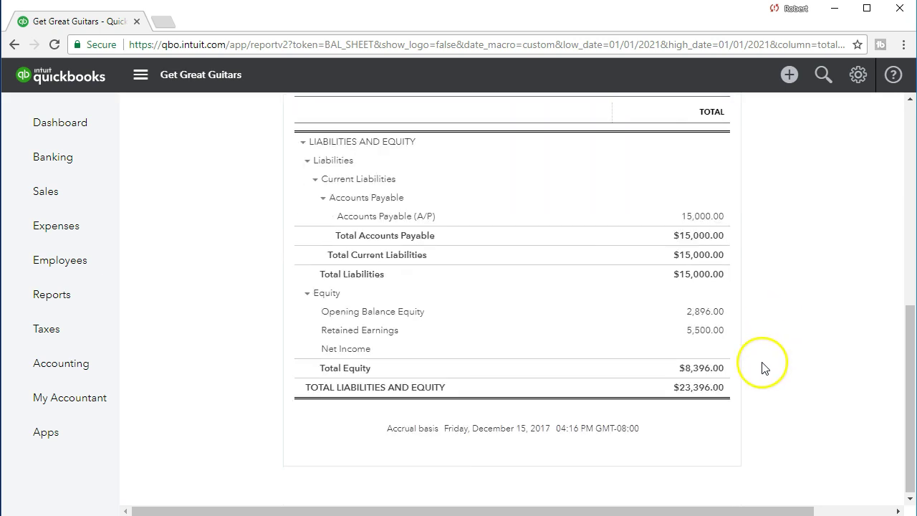
{"action": "left_click", "coordinate": [714, 348]}
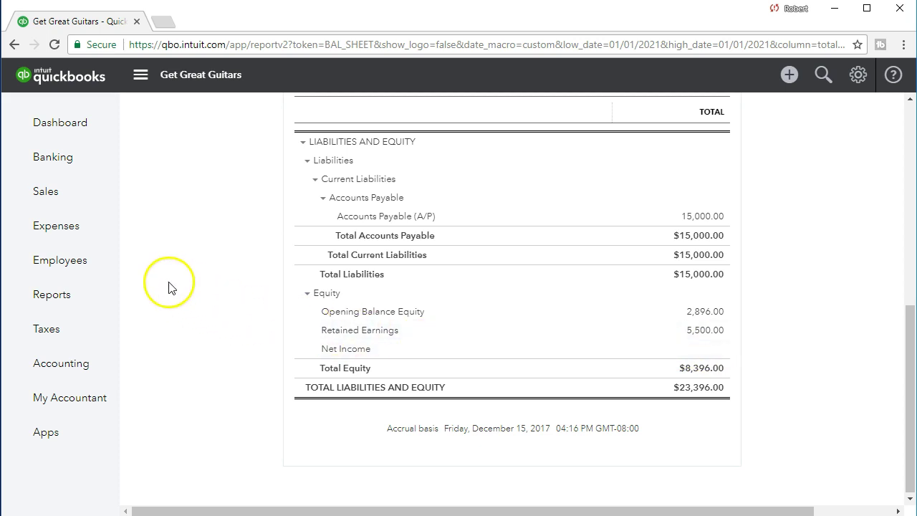
- Find the Profit and Loss report in the reports list and open it
{"action": "left_click", "coordinate": [84, 307]}
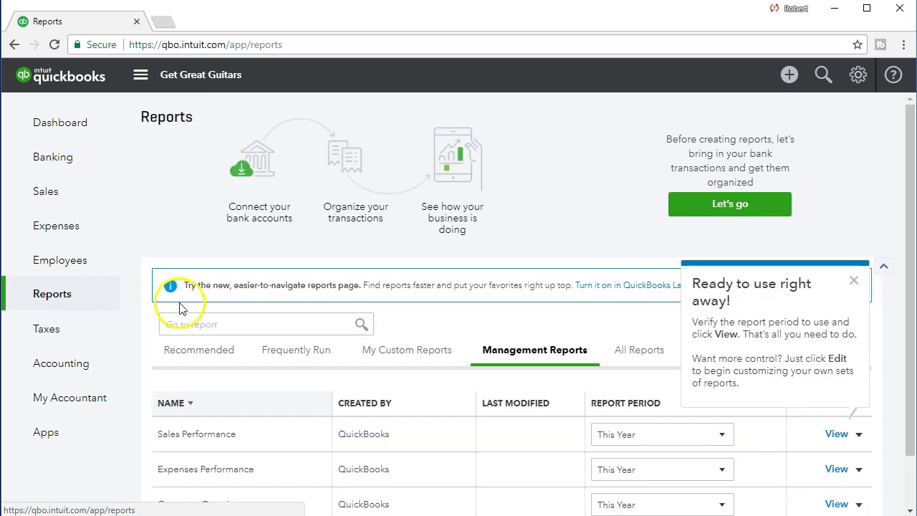
{"action": "left_click", "coordinate": [224, 324]}
{"action": "type", "text": "pr"}
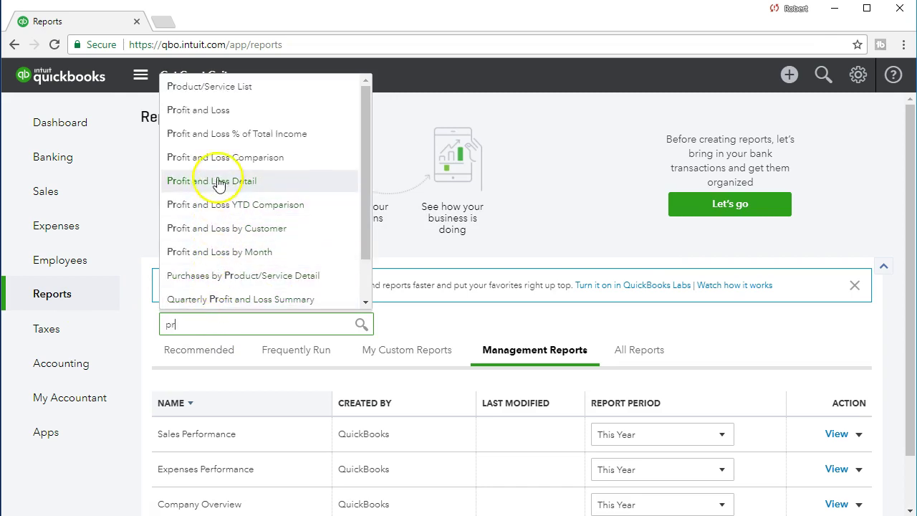
{"action": "left_click", "coordinate": [215, 115]}
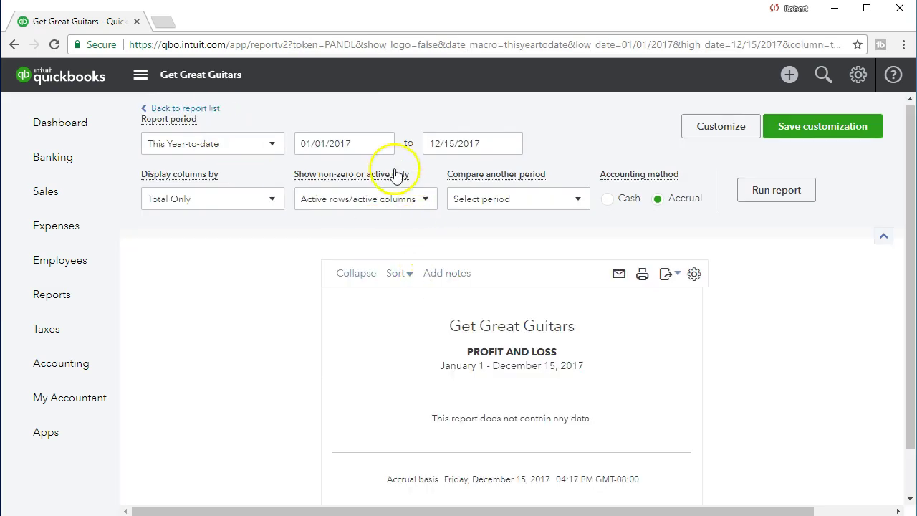
- Set the Profit and Loss period to 12/31/2020 through 12/31/2020 and run the report
{"action": "left_click_drag", "start_coordinate": [367, 142], "coordinate": [241, 142]}
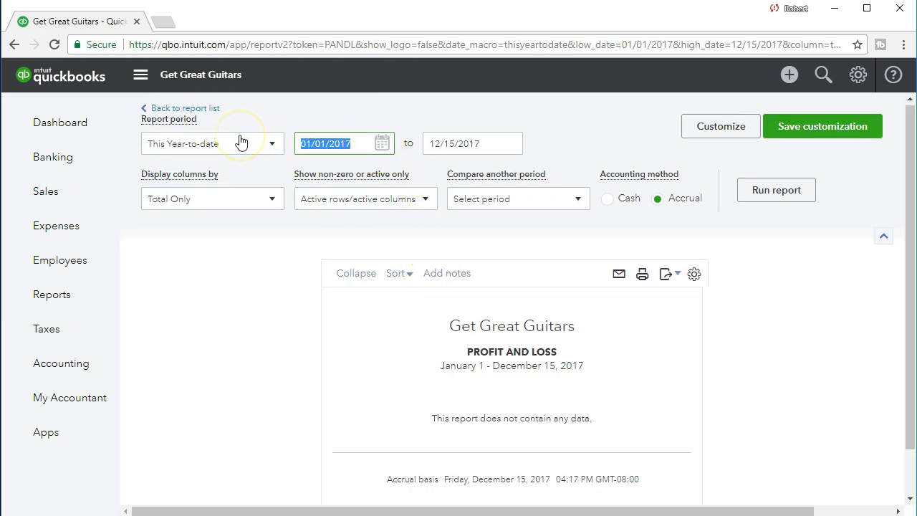
{"action": "type", "text": "12/31"}
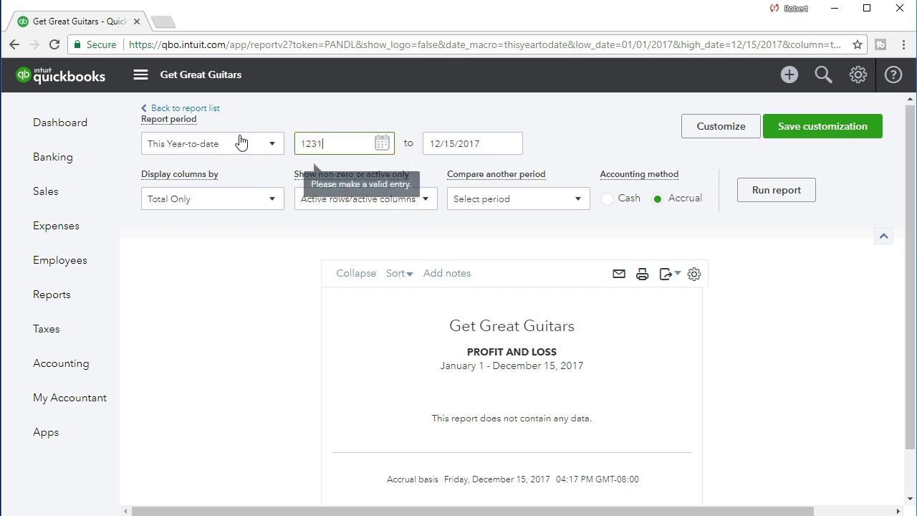
{"action": "type", "text": "/2020"}
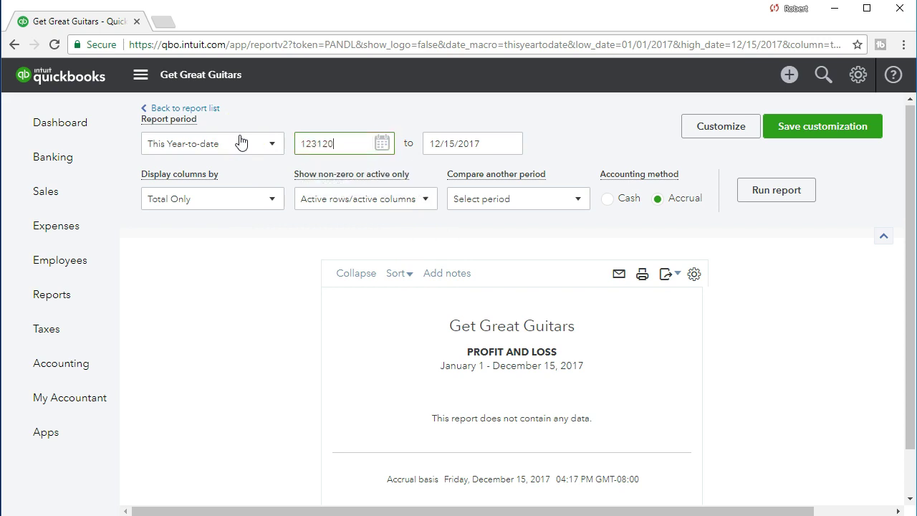
{"action": "key", "text": "Tab"}
{"action": "type", "text": "12/31/2020"}
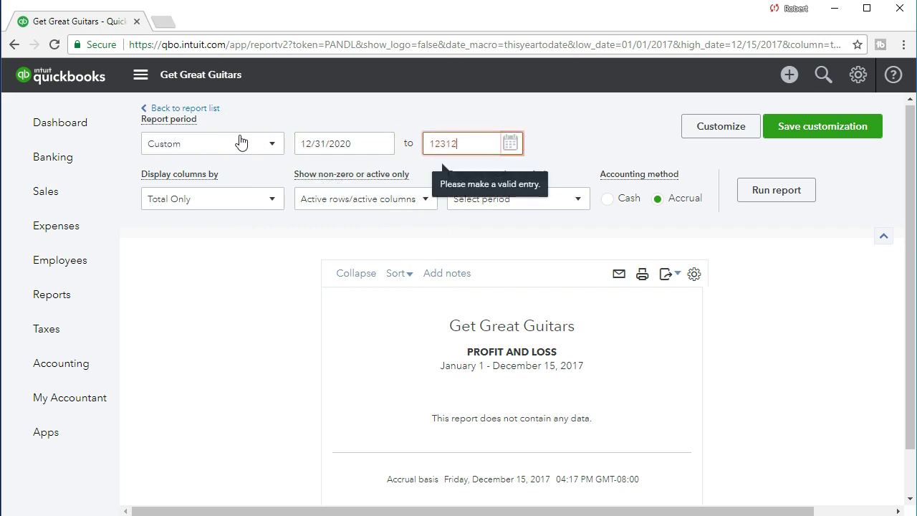
{"action": "key", "text": "Tab"}
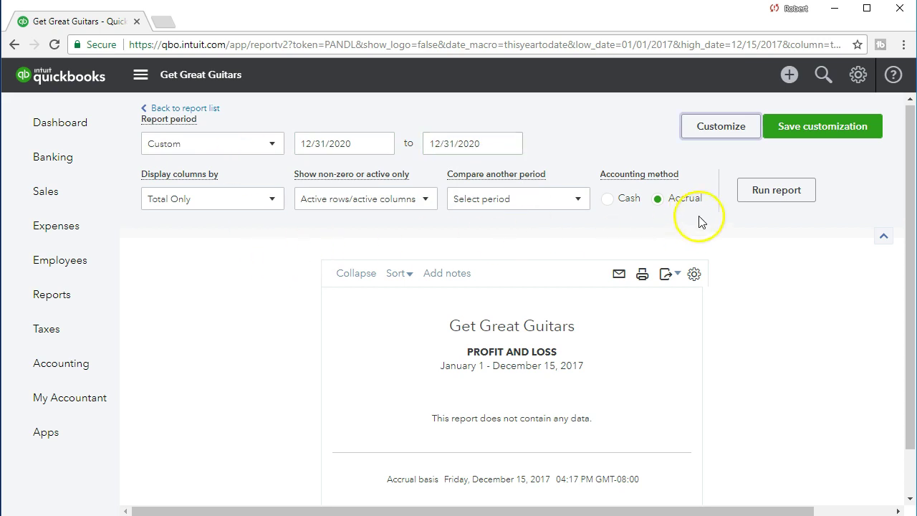
{"action": "left_click", "coordinate": [754, 194]}
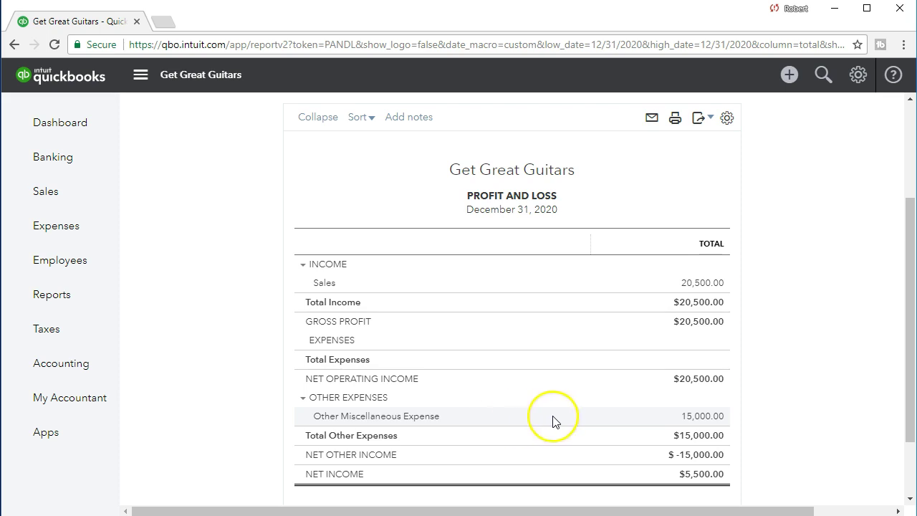
- Check the transactions behind Other Miscellaneous Expense and return to the Profit and Loss report
{"action": "left_click", "coordinate": [698, 419]}
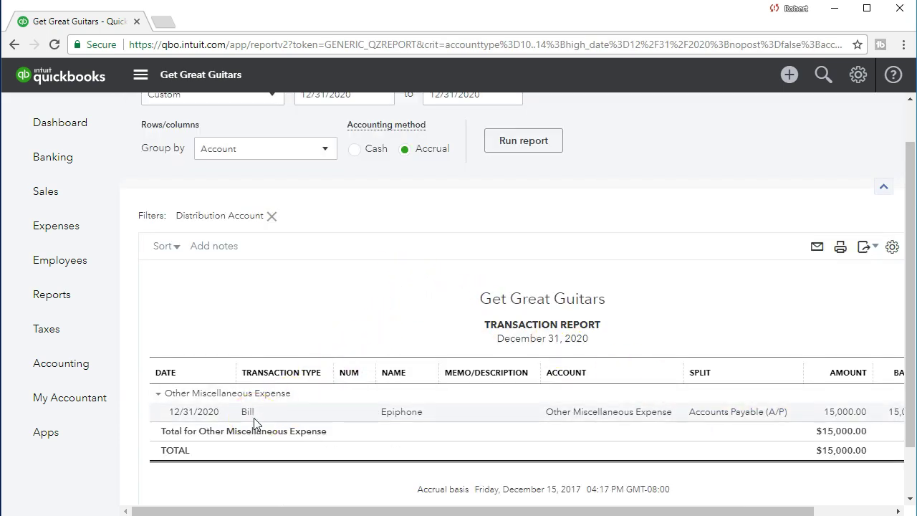
{"action": "scroll", "coordinate": [254, 417], "scroll_direction": "up", "scroll_amount": 2}
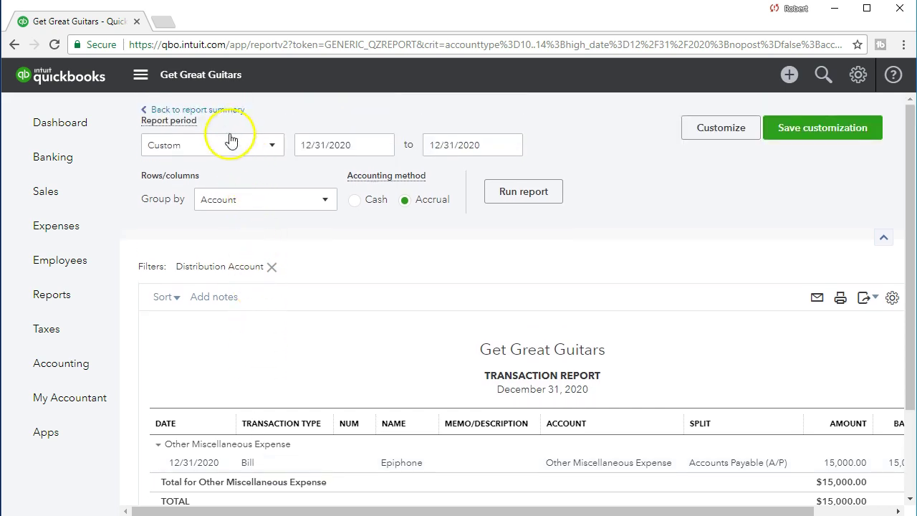
{"action": "left_click", "coordinate": [226, 111]}
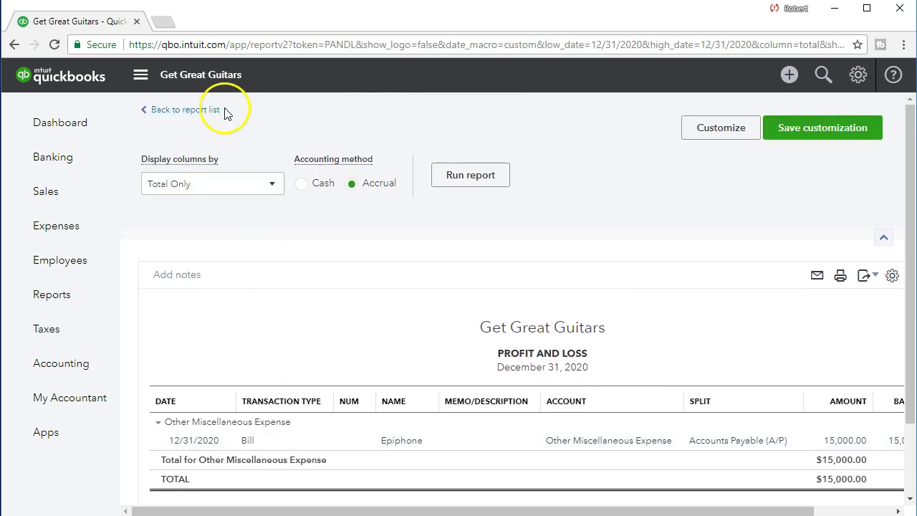
{"action": "scroll", "coordinate": [272, 261], "scroll_direction": "up", "scroll_amount": 2}
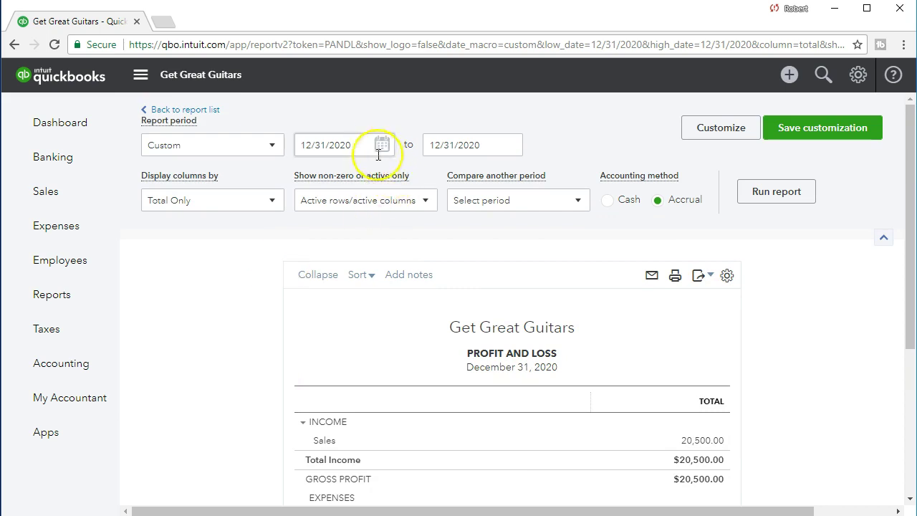
- Change the Profit and Loss period to 01/01/2021 through 01/01/2021 and rerun the report
{"action": "left_click", "coordinate": [338, 146]}
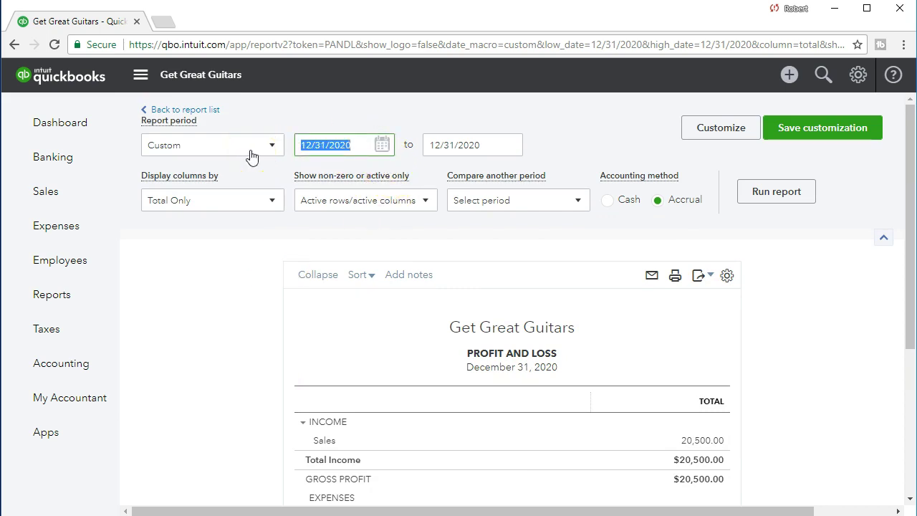
{"action": "key", "text": "plus"}
{"action": "key", "text": "Tab"}
{"action": "key", "text": "plus"}
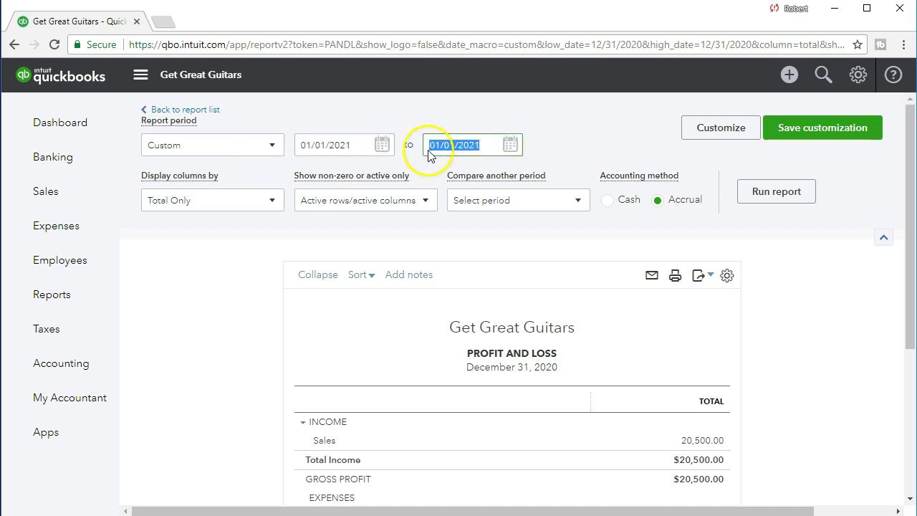
{"action": "left_click", "coordinate": [762, 198]}
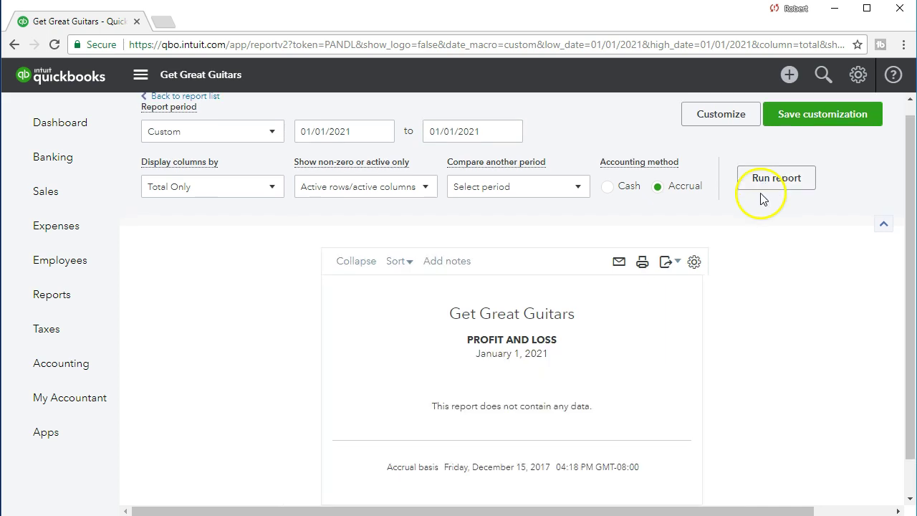
{"action": "scroll", "coordinate": [772, 272], "scroll_direction": "down", "scroll_amount": 1}
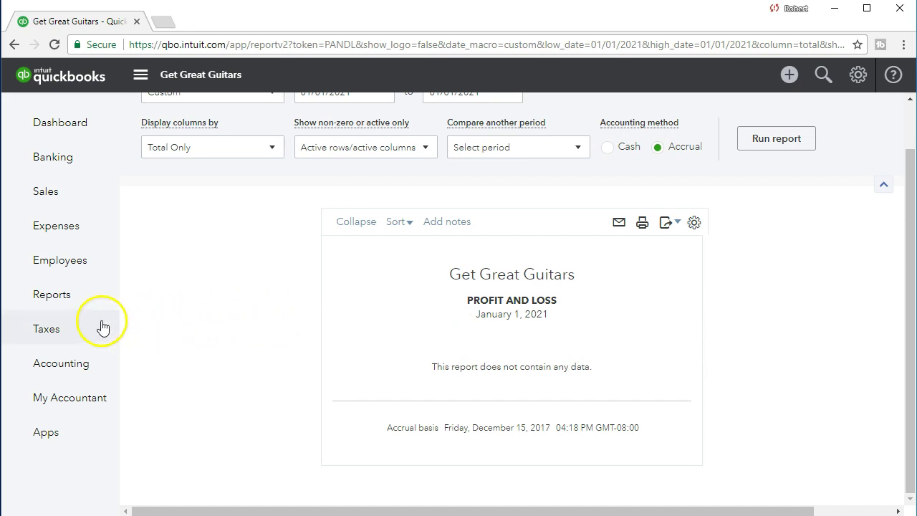
- Find the Vendor Balance Summary report in the reports list and open it
{"action": "left_click", "coordinate": [66, 303]}
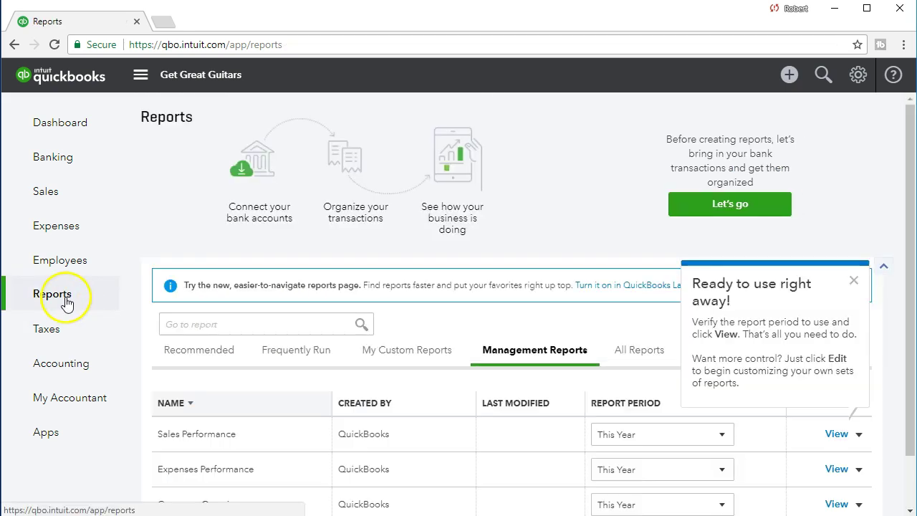
{"action": "left_click", "coordinate": [201, 327]}
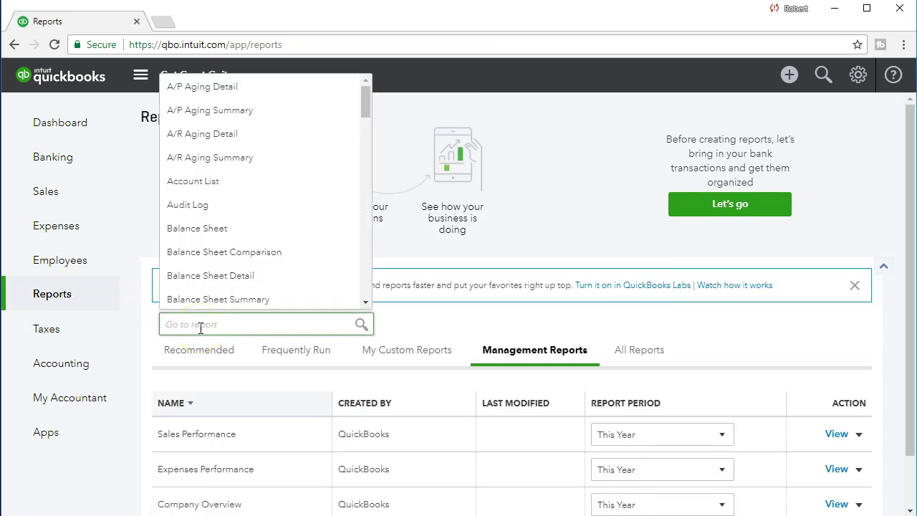
{"action": "type", "text": "vend"}
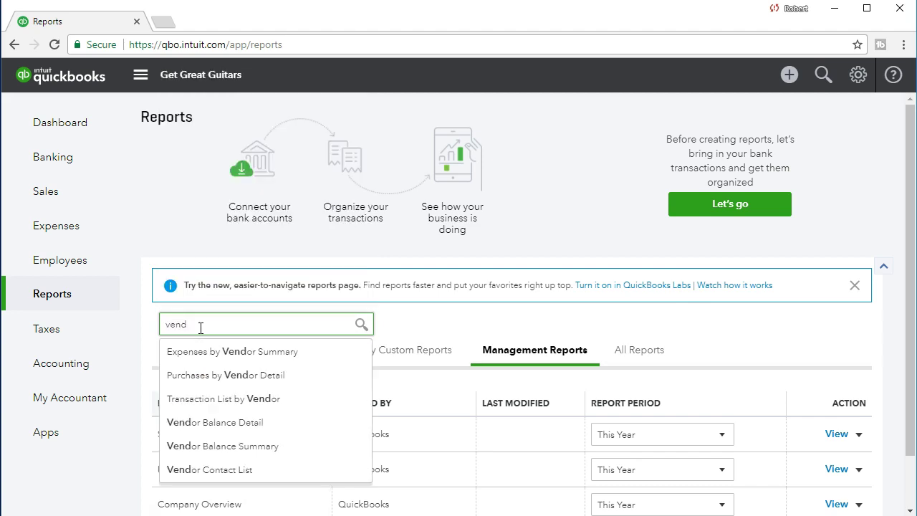
{"action": "left_click", "coordinate": [298, 448]}
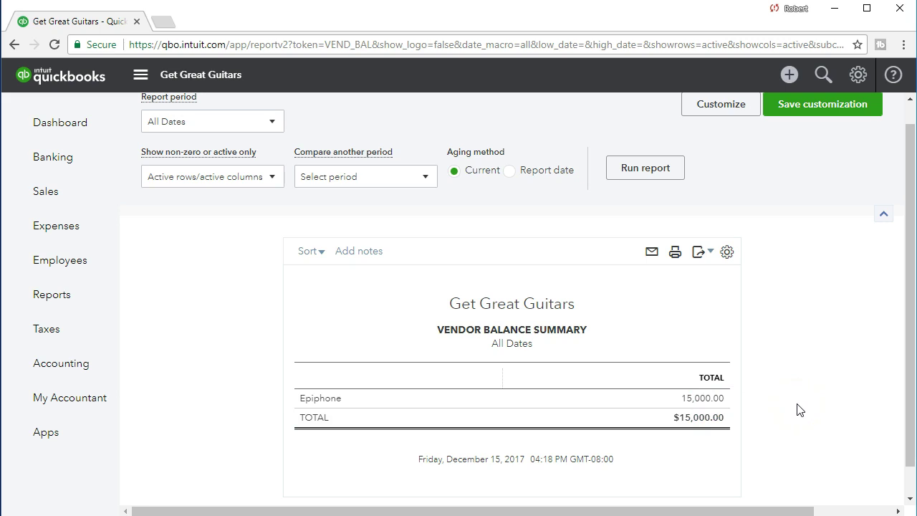
- Export the Vendor Balance Summary to Excel and open the downloaded workbook in Excel
{"action": "left_click", "coordinate": [706, 250]}
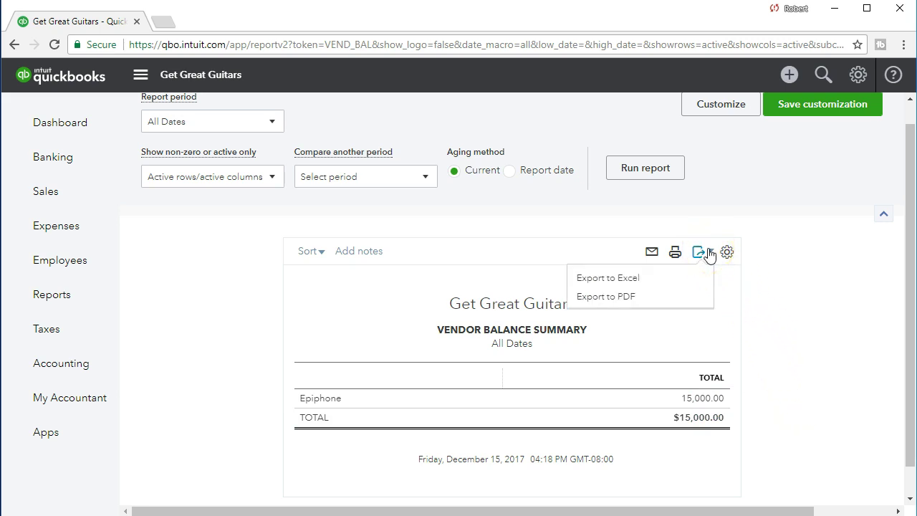
{"action": "left_click", "coordinate": [640, 285]}
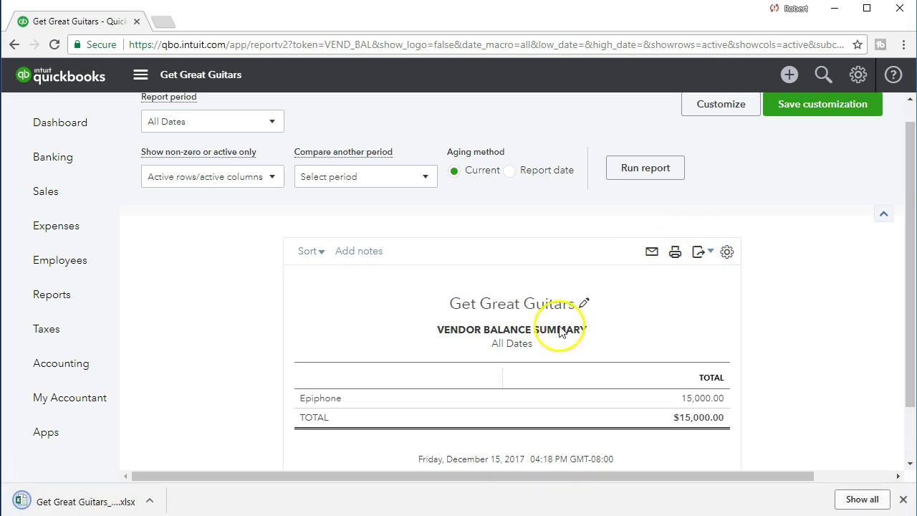
{"action": "left_click", "coordinate": [69, 503]}
{"action": "left_click", "coordinate": [579, 191]}
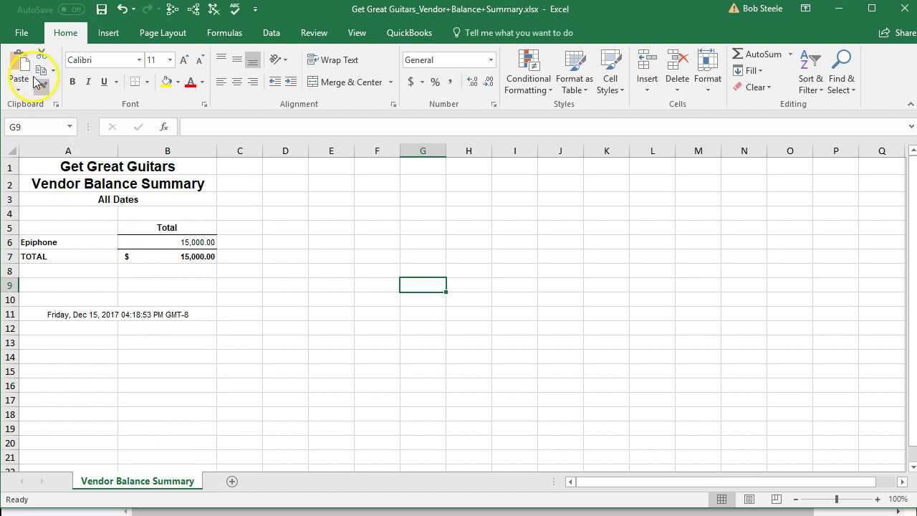
- Save the workbook in the Excel Docs 6 folder as Section 6 Get Great Guitars_Vendor+Balance+Summary.xlsx
{"action": "left_click", "coordinate": [22, 36]}
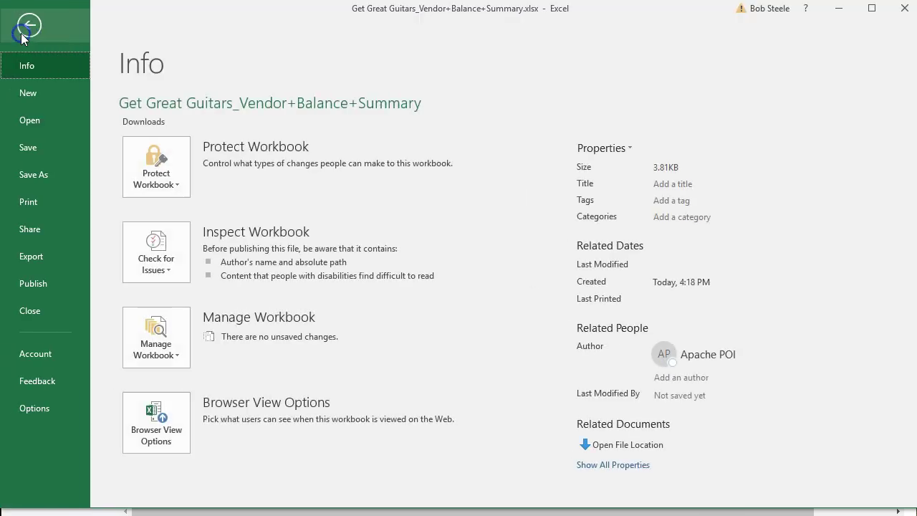
{"action": "left_click", "coordinate": [35, 179]}
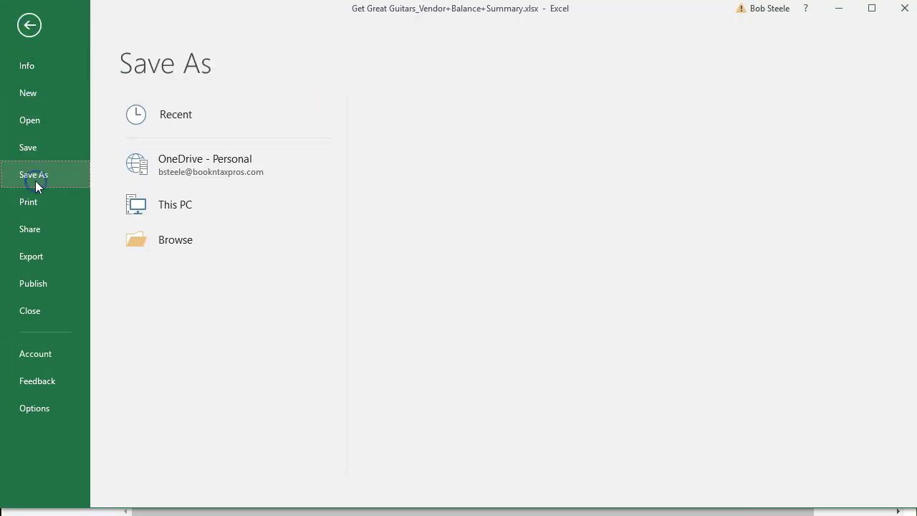
{"action": "left_click", "coordinate": [149, 274]}
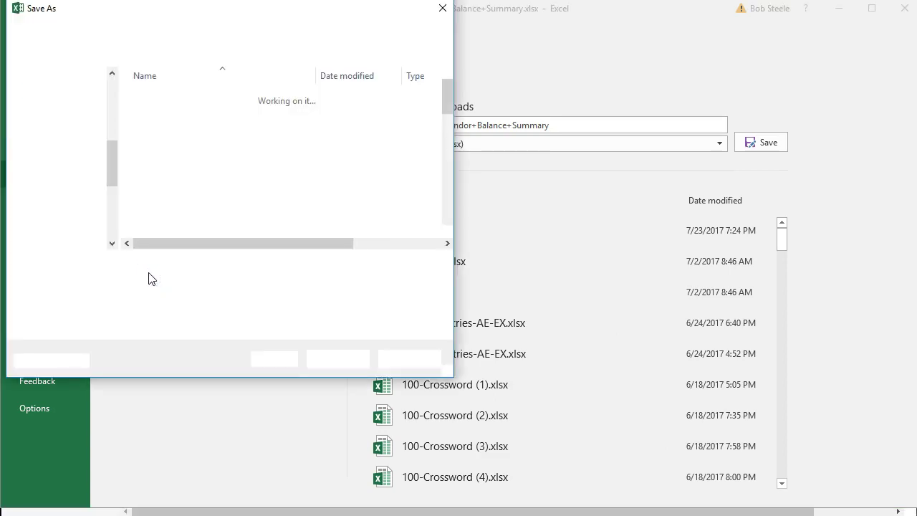
{"action": "left_click", "coordinate": [101, 265]}
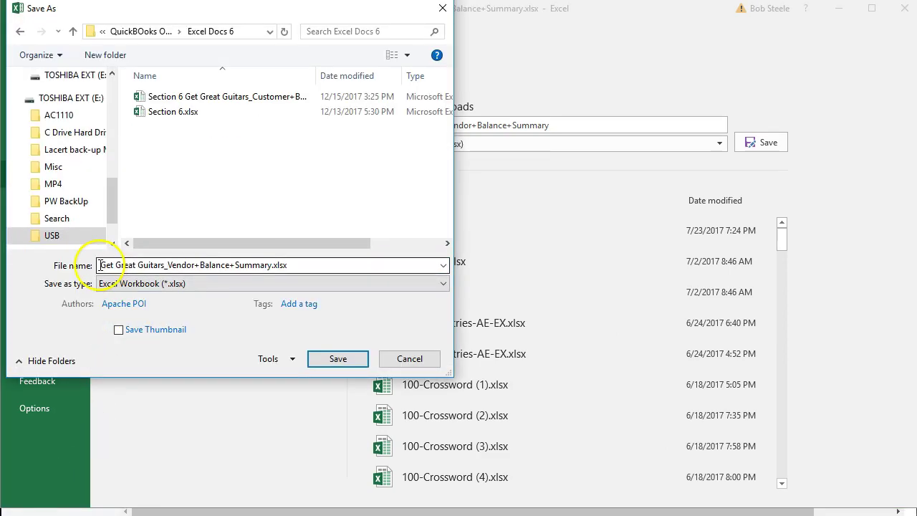
{"action": "left_click", "coordinate": [100, 265]}
{"action": "left_click", "coordinate": [99, 265]}
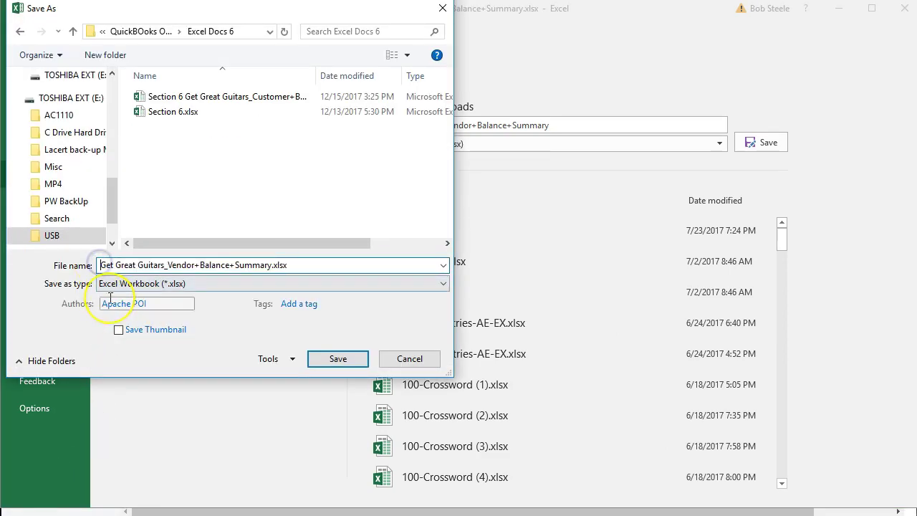
{"action": "type", "text": "Section "}
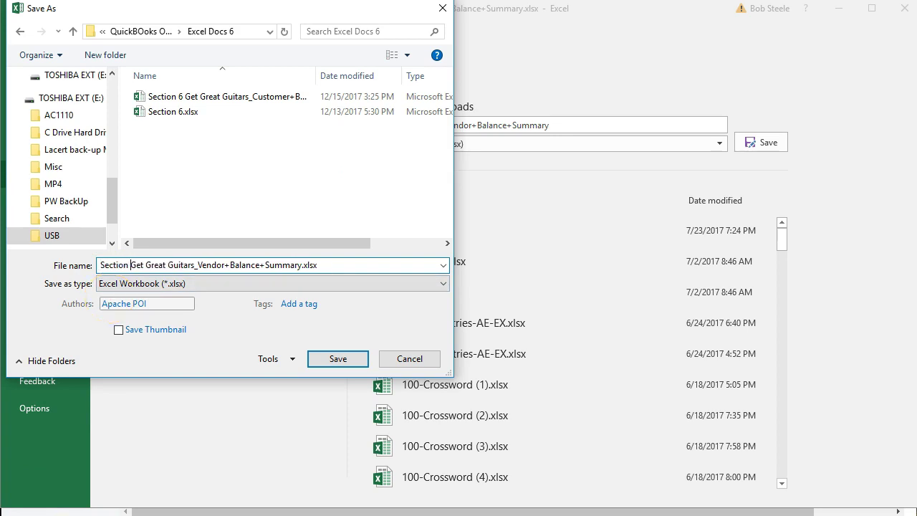
{"action": "type", "text": "6"}
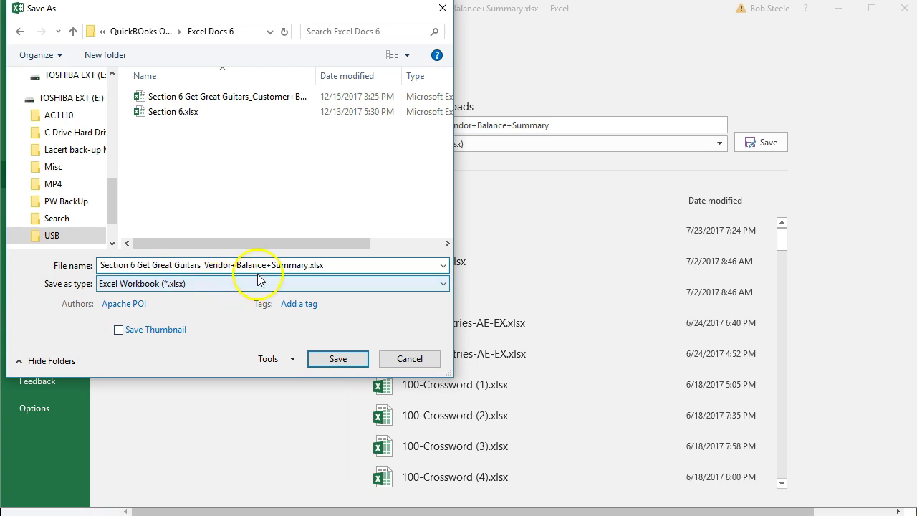
{"action": "left_click", "coordinate": [334, 359]}
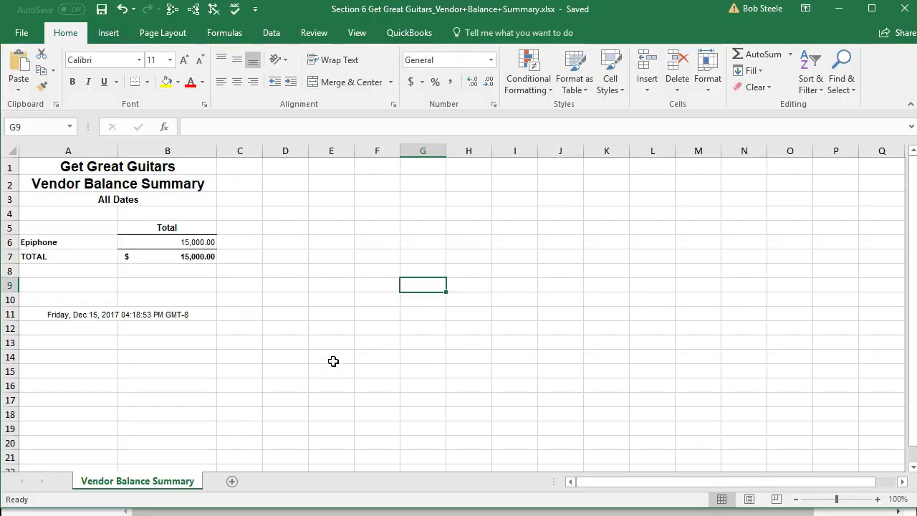
{"action": "left_click", "coordinate": [319, 361]}
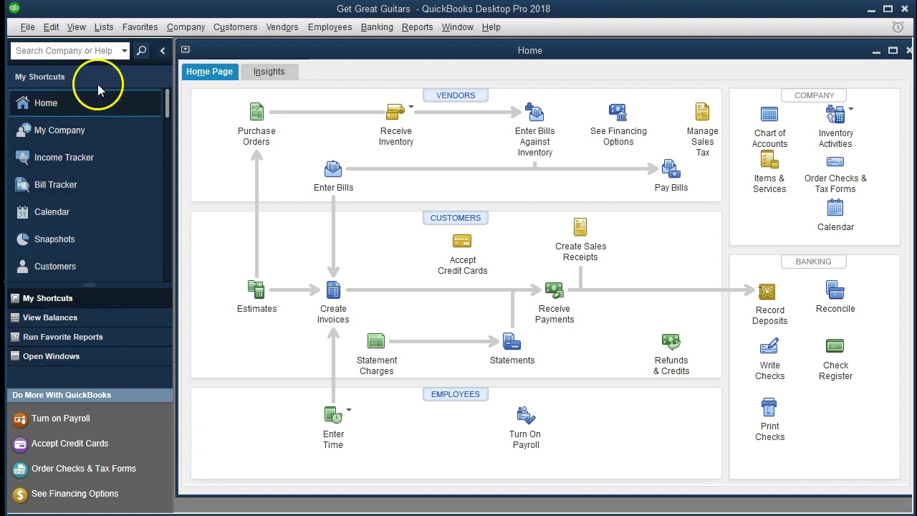
{"action": "left_click", "coordinate": [27, 28]}
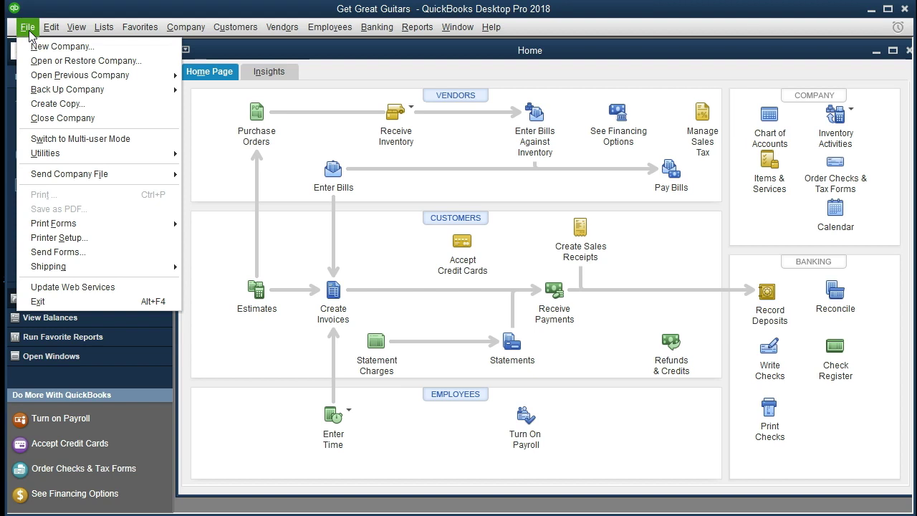
{"action": "mouse_move", "coordinate": [40, 81]}
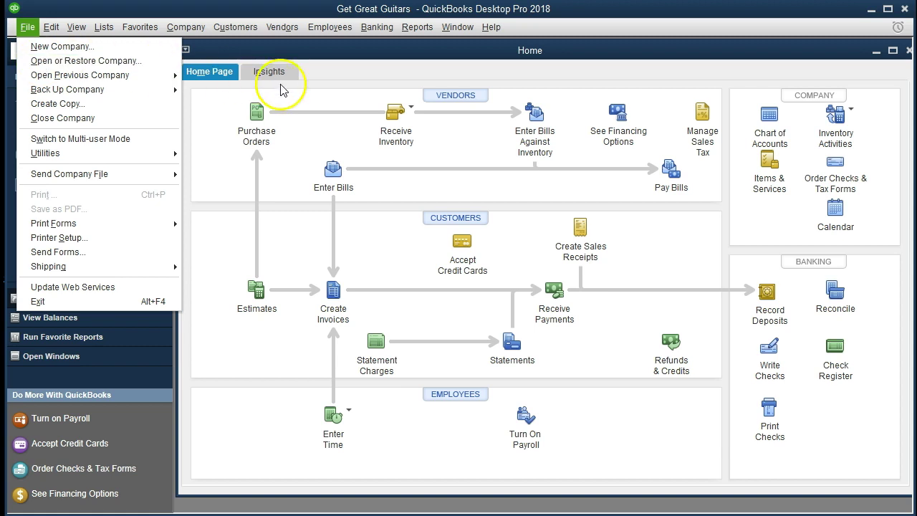
{"action": "left_click", "coordinate": [362, 63]}
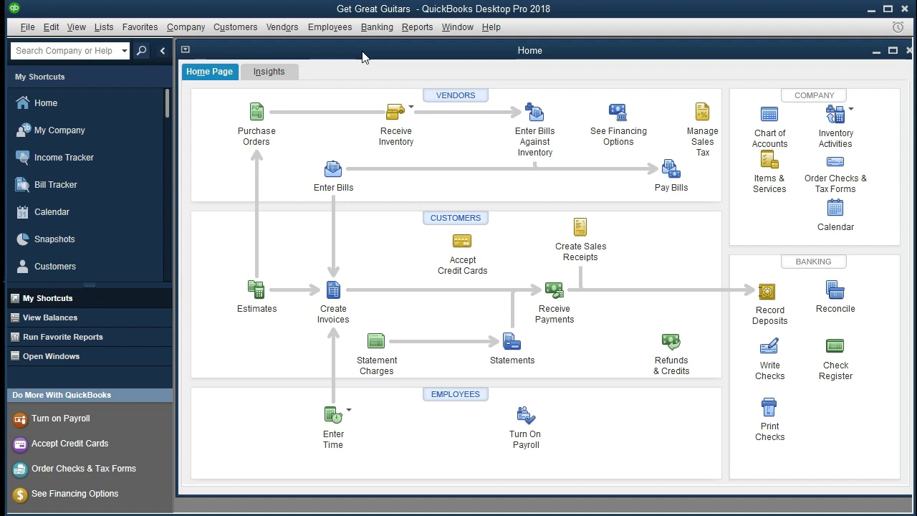
{"action": "left_click", "coordinate": [76, 29]}
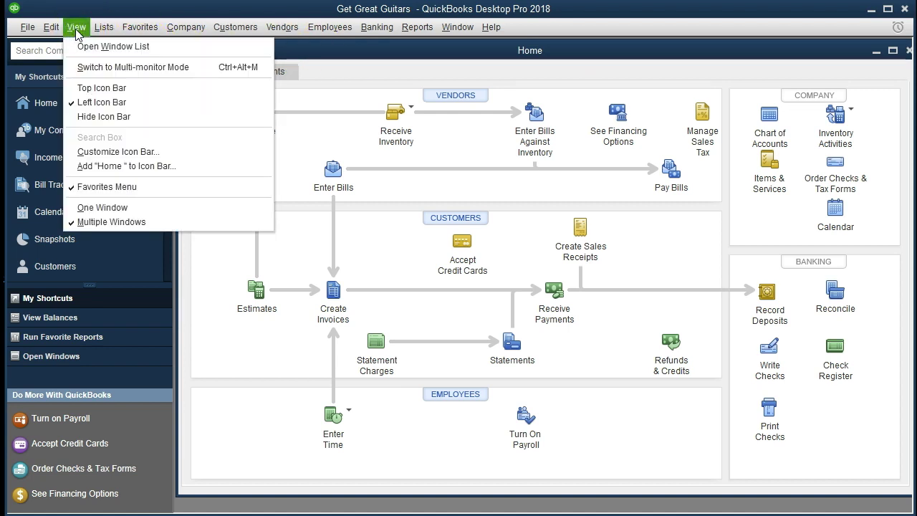
{"action": "left_click", "coordinate": [104, 27]}
{"action": "left_click", "coordinate": [205, 264]}
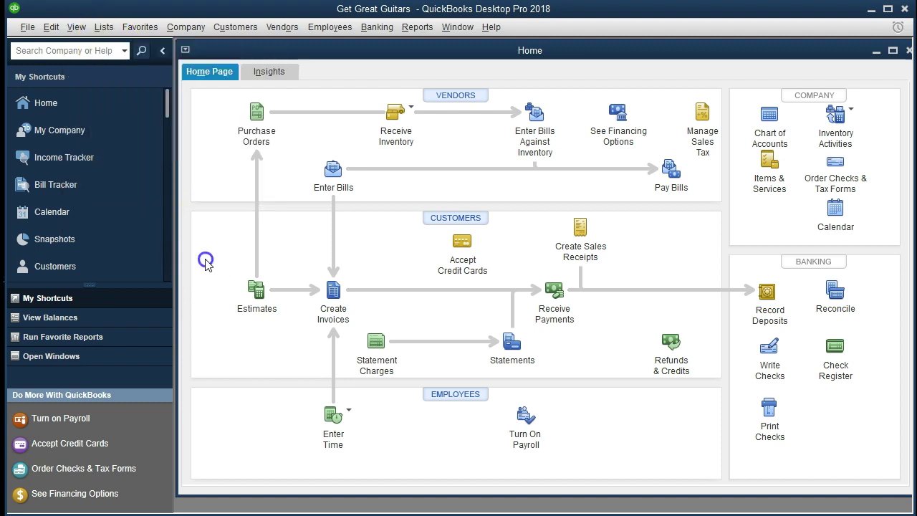
{"action": "left_click", "coordinate": [108, 100]}
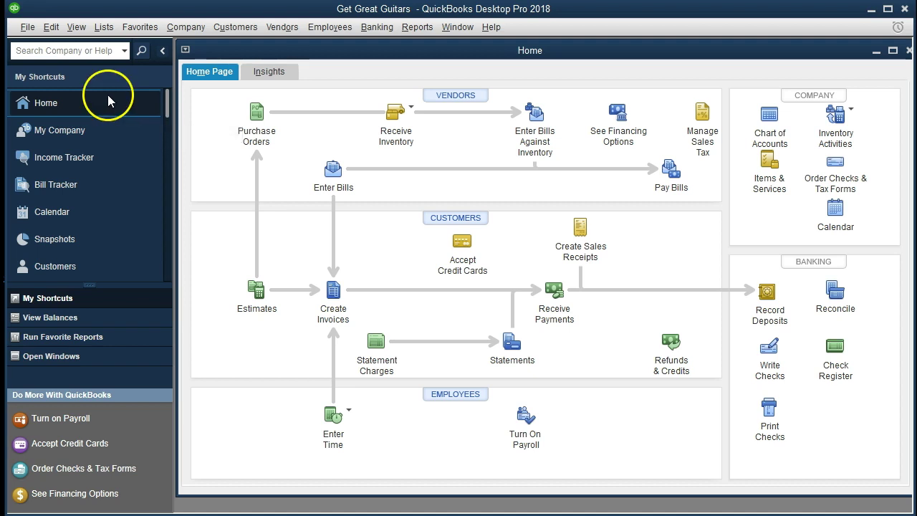
- In QuickBooks Desktop, show the list of open windows and maximize the Home page
{"action": "left_click", "coordinate": [79, 28]}
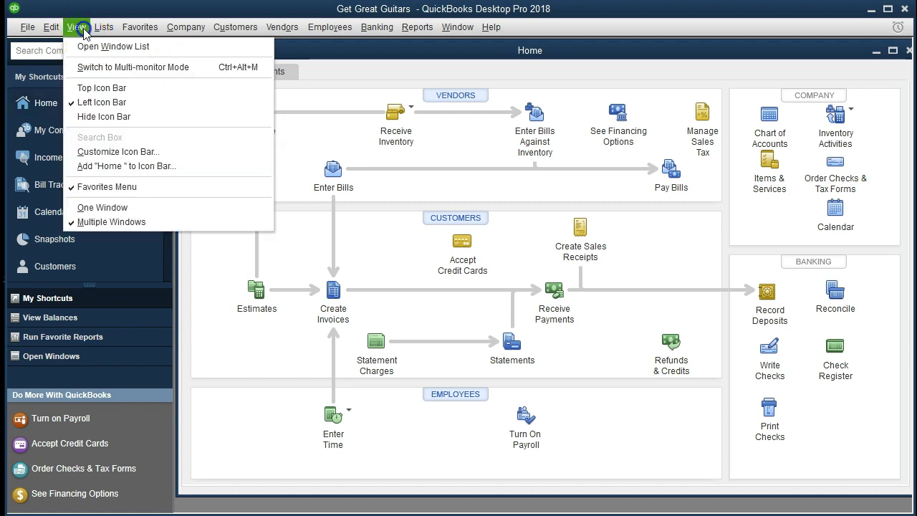
{"action": "left_click", "coordinate": [91, 51]}
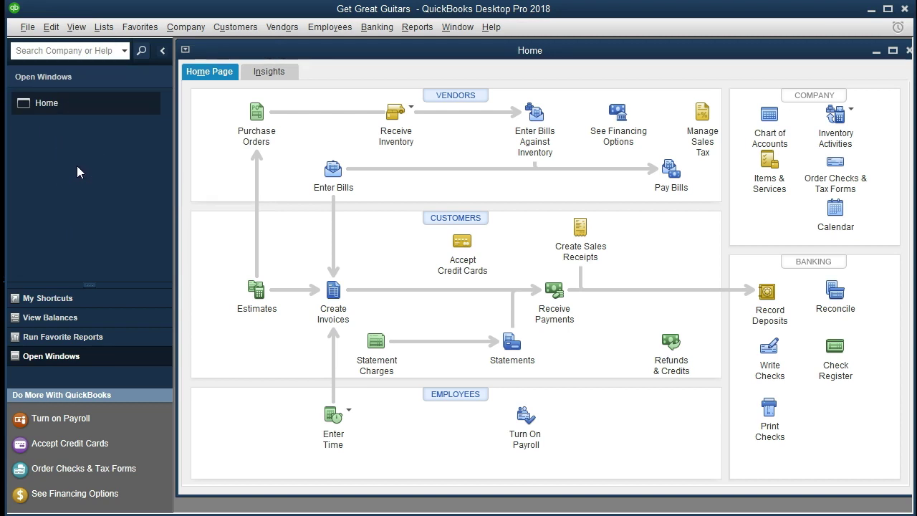
{"action": "left_click", "coordinate": [894, 51]}
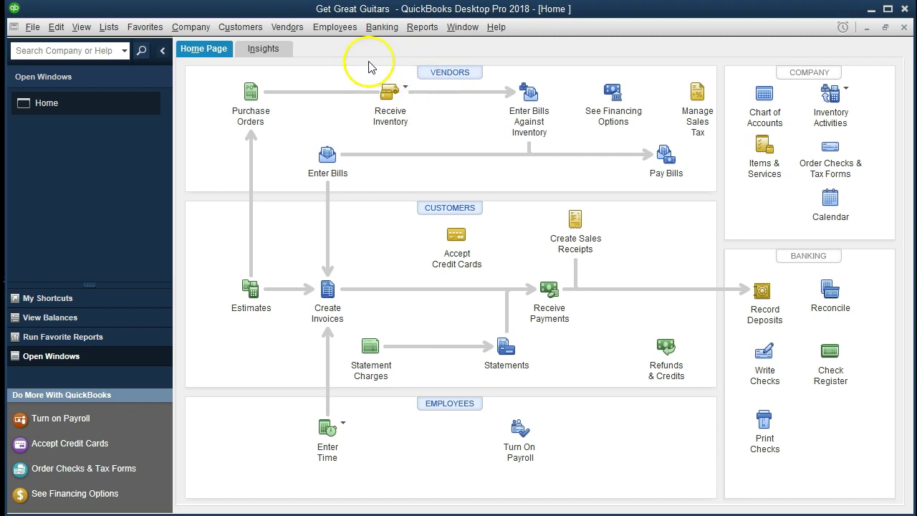
- Open the Vendor Center
{"action": "left_click", "coordinate": [292, 27]}
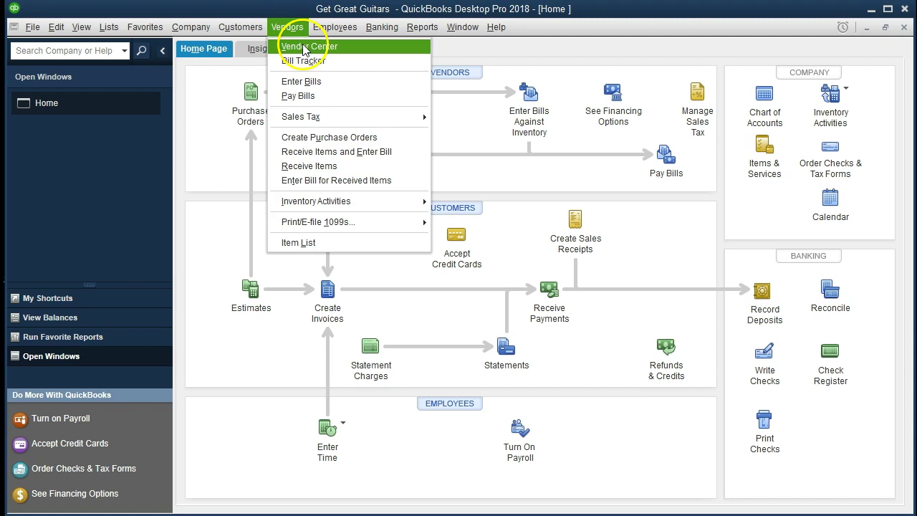
{"action": "left_click", "coordinate": [304, 48]}
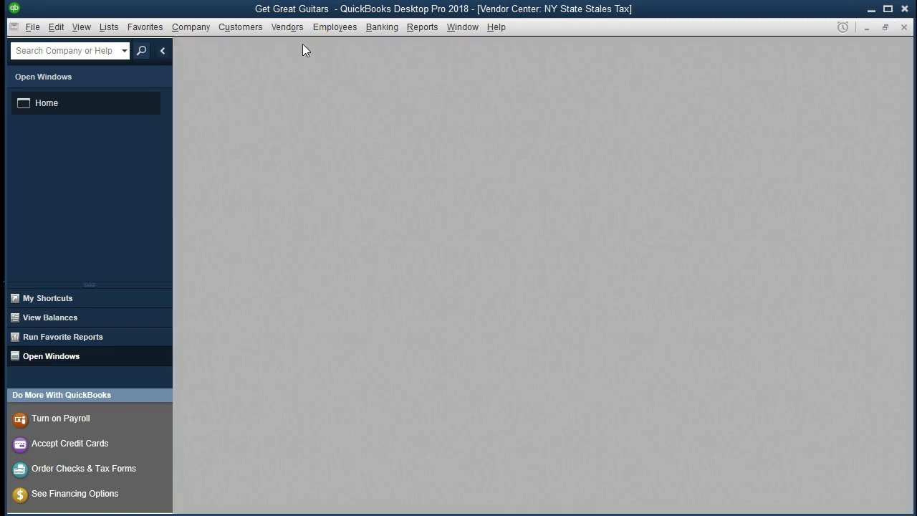
{"action": "left_click", "coordinate": [293, 27]}
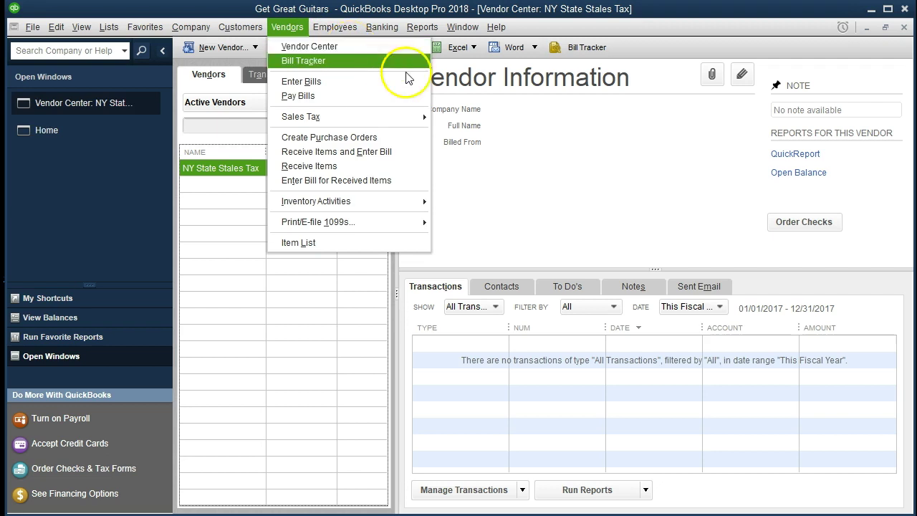
{"action": "left_click", "coordinate": [566, 163]}
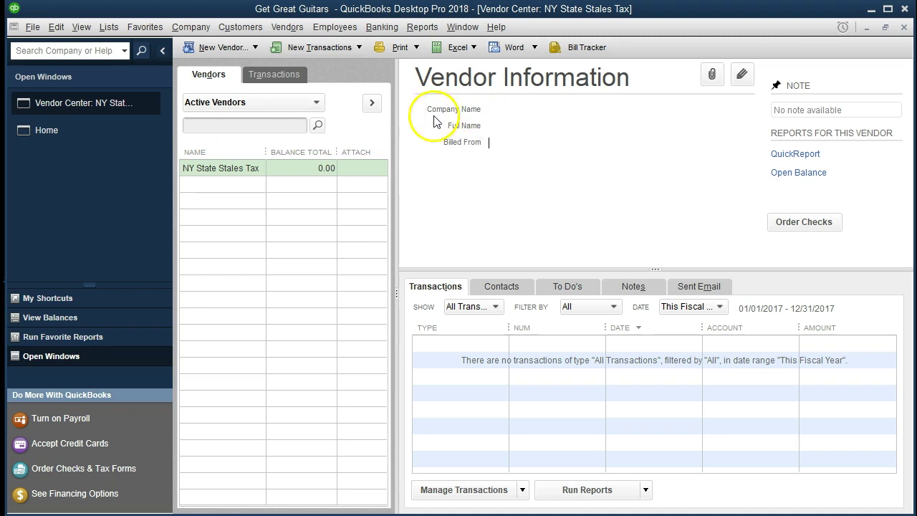
- Start a new vendor record and name the vendor Epiphone
{"action": "left_click", "coordinate": [251, 48]}
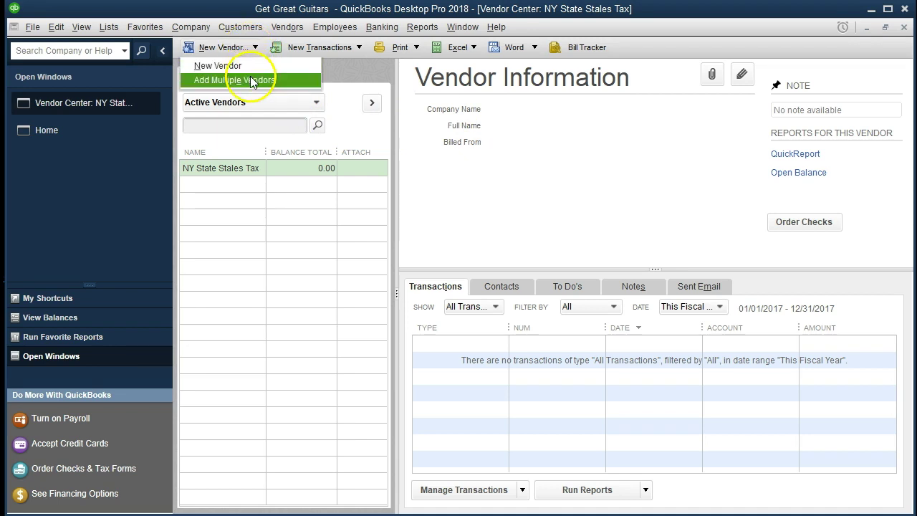
{"action": "left_click", "coordinate": [285, 66]}
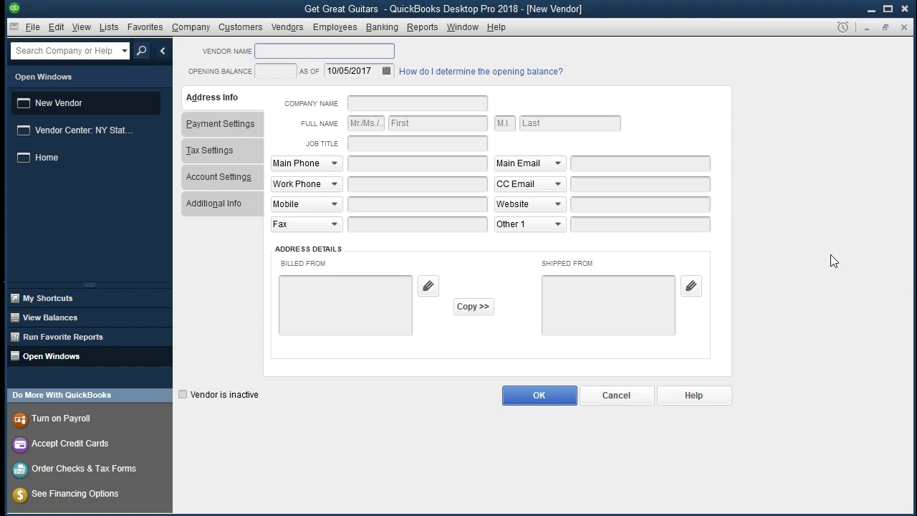
{"action": "type", "text": "Epiphi"}
{"action": "type", "text": "ne"}
{"action": "key", "text": "BackSpace"}
{"action": "key", "text": "BackSpace"}
{"action": "key", "text": "BackSpace"}
{"action": "key", "text": "BackSpace"}
{"action": "key", "text": "BackSpace"}
{"action": "key", "text": "BackSpace"}
{"action": "type", "text": "iphone"}
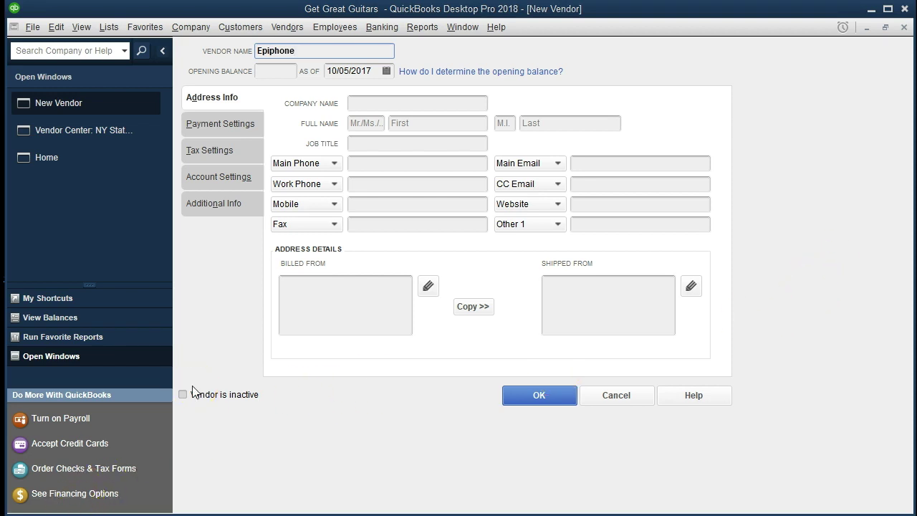
- Set the new vendor's opening balance to 15,000 as of 12/31/2020
{"action": "left_click", "coordinate": [281, 70]}
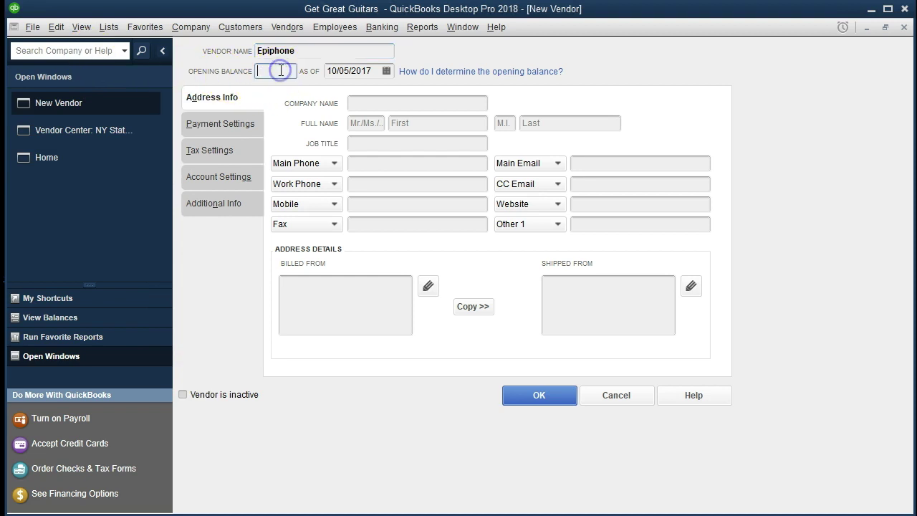
{"action": "type", "text": "15000"}
{"action": "key", "text": "Tab"}
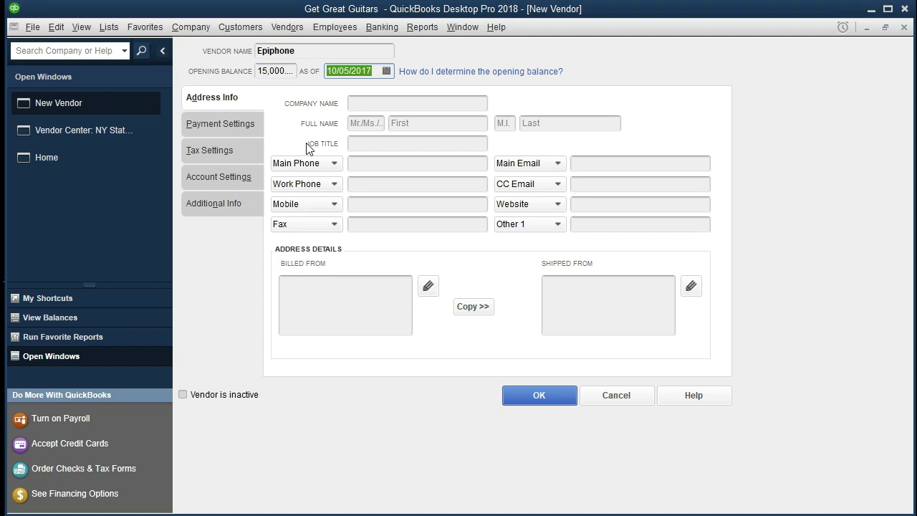
{"action": "type", "text": "12"}
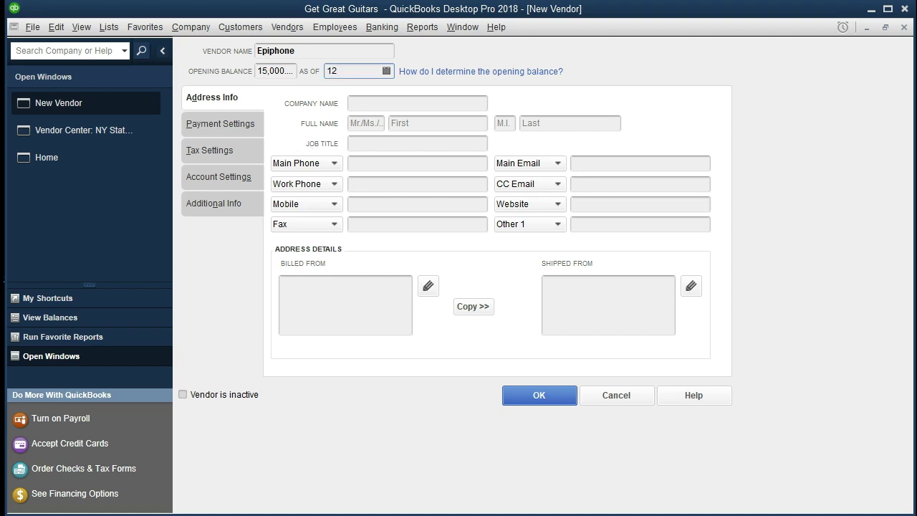
{"action": "type", "text": "/31/"}
{"action": "type", "text": "20"}
{"action": "key", "text": "Tab"}
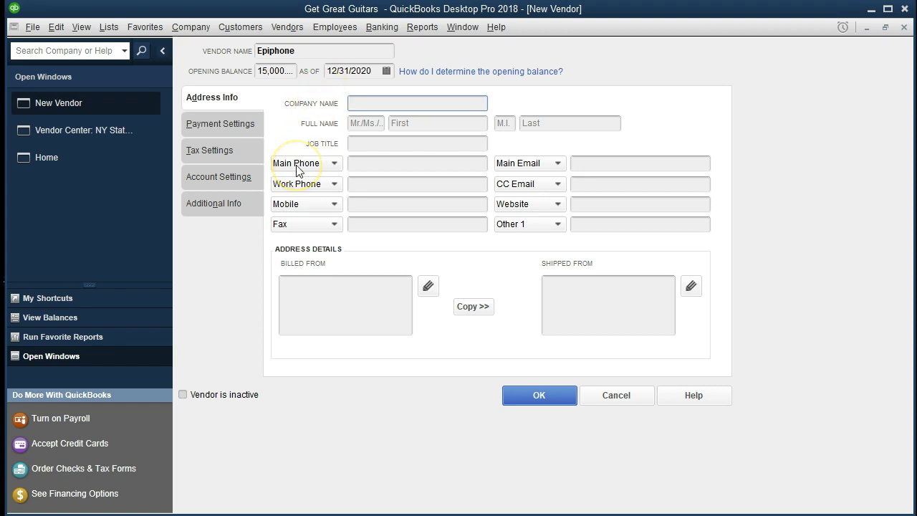
- Enter Epiphone as the vendor's company name in the address information
{"action": "type", "text": "Epiphone"}
{"action": "left_click", "coordinate": [384, 144]}
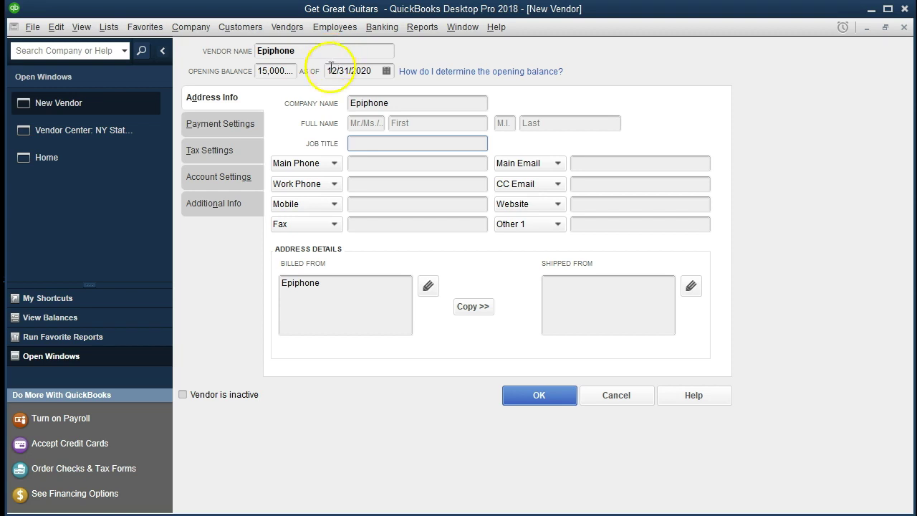
{"action": "left_click", "coordinate": [324, 296]}
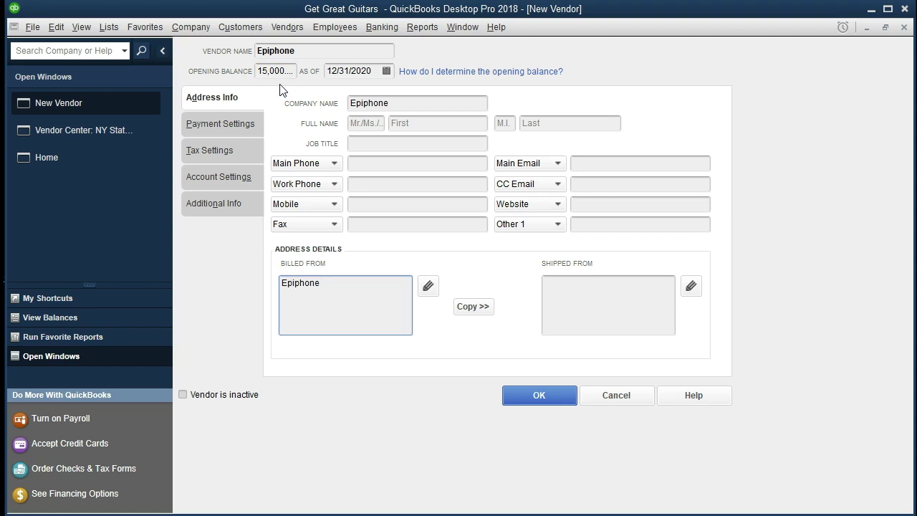
- Review the new vendor's payment settings, tax settings, account settings and additional information
{"action": "left_click", "coordinate": [255, 122]}
{"action": "left_click", "coordinate": [224, 129]}
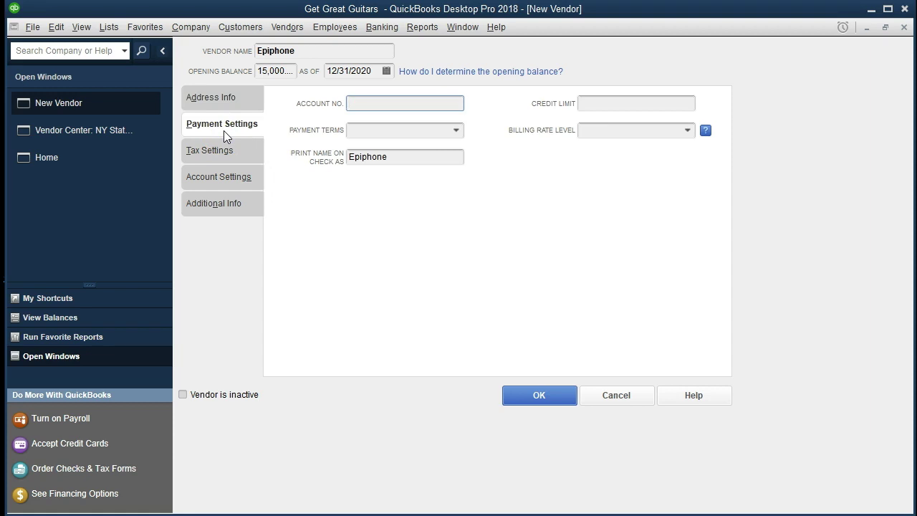
{"action": "left_click", "coordinate": [224, 147]}
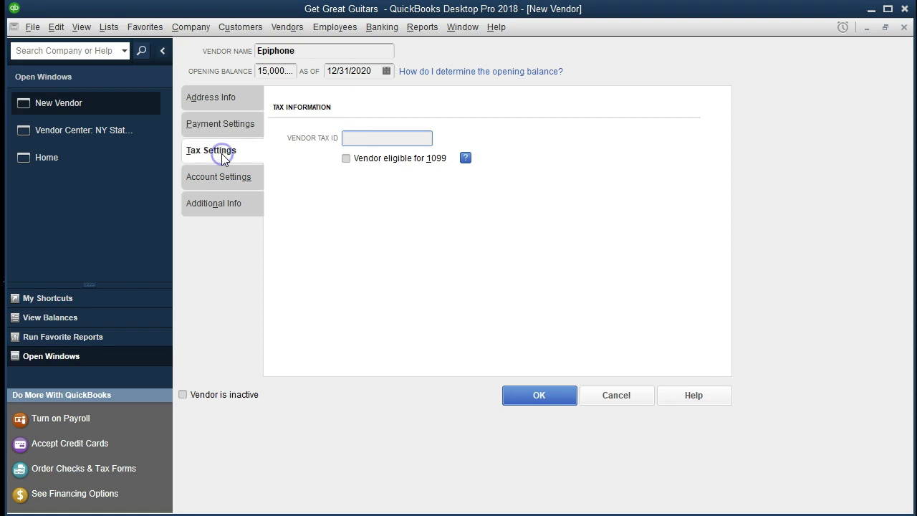
{"action": "left_click", "coordinate": [215, 179]}
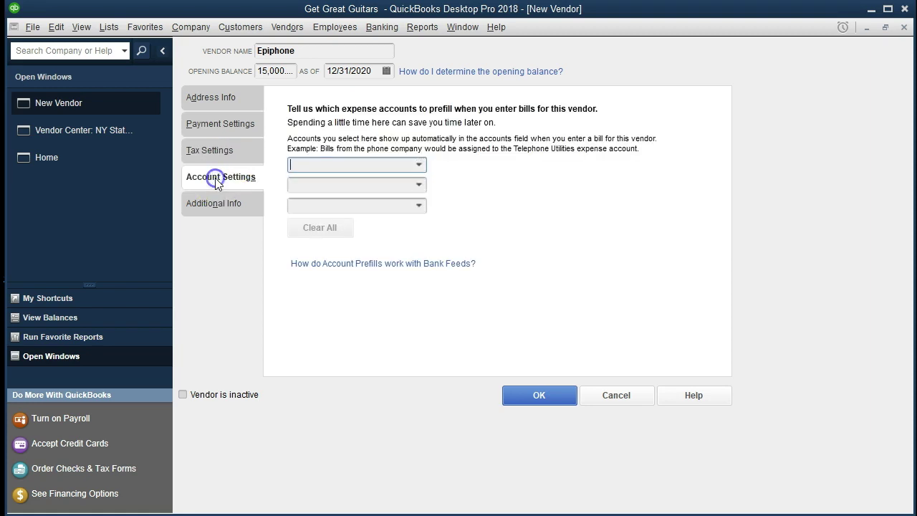
{"action": "left_click", "coordinate": [218, 203]}
{"action": "left_click", "coordinate": [212, 204]}
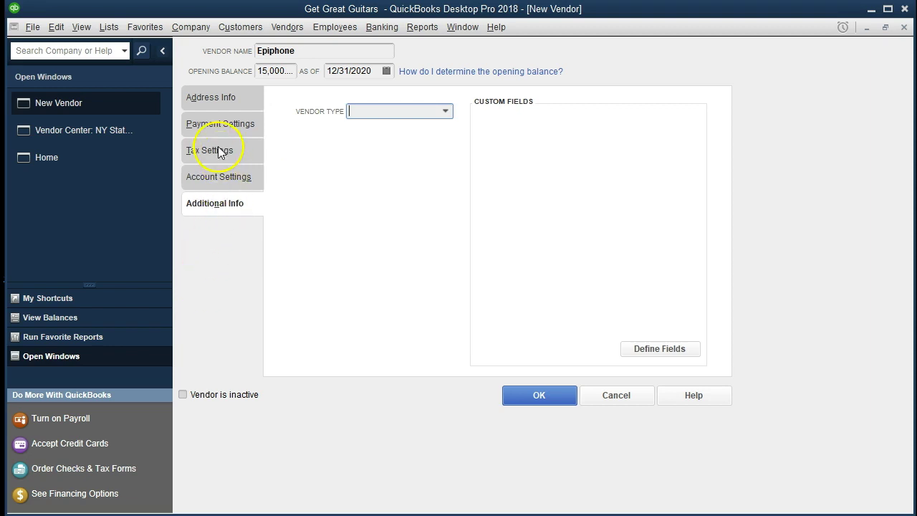
- Return to the Epiphone vendor's address information and save the new vendor record
{"action": "left_click", "coordinate": [215, 99]}
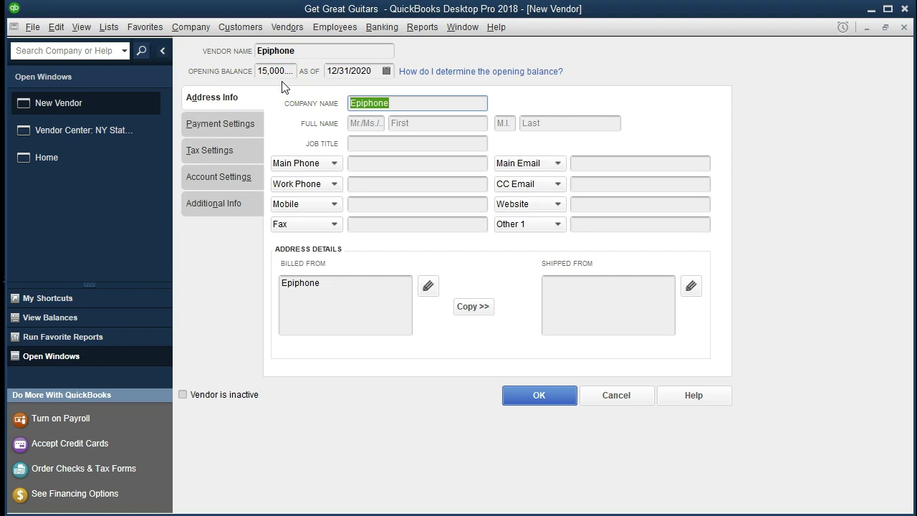
{"action": "left_click", "coordinate": [516, 394]}
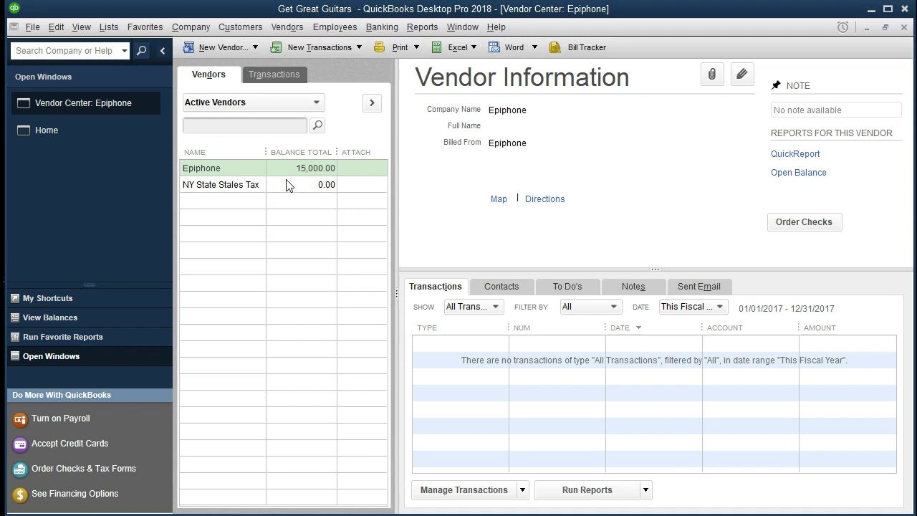
- Run the standard Balance Sheet report as of 12/31/2020
{"action": "left_click", "coordinate": [415, 29]}
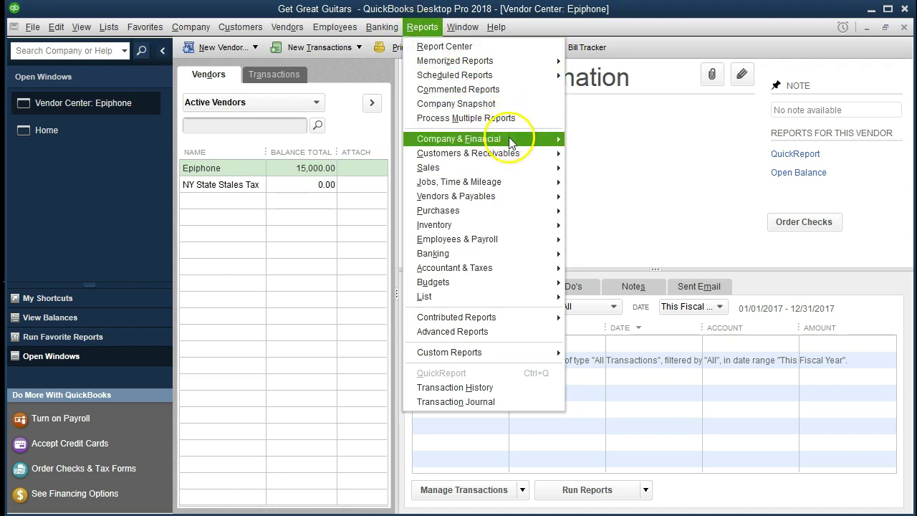
{"action": "mouse_move", "coordinate": [512, 144]}
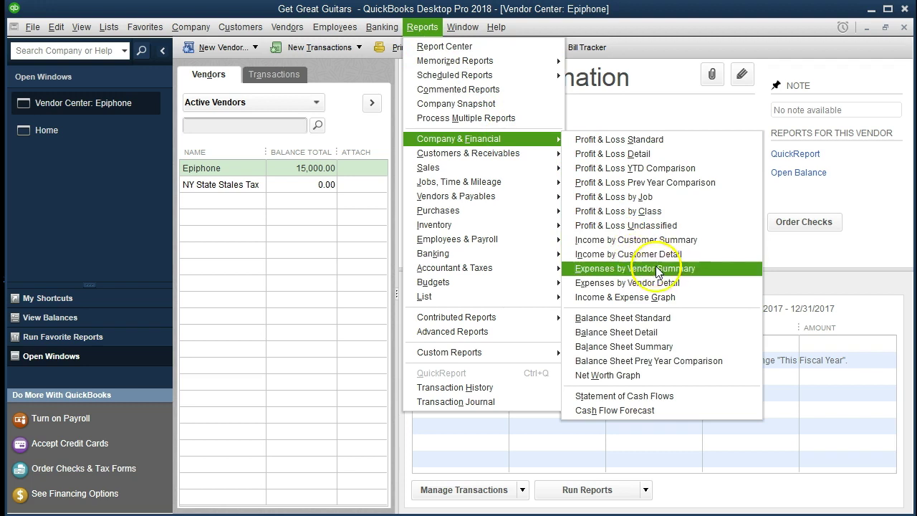
{"action": "left_click", "coordinate": [700, 326]}
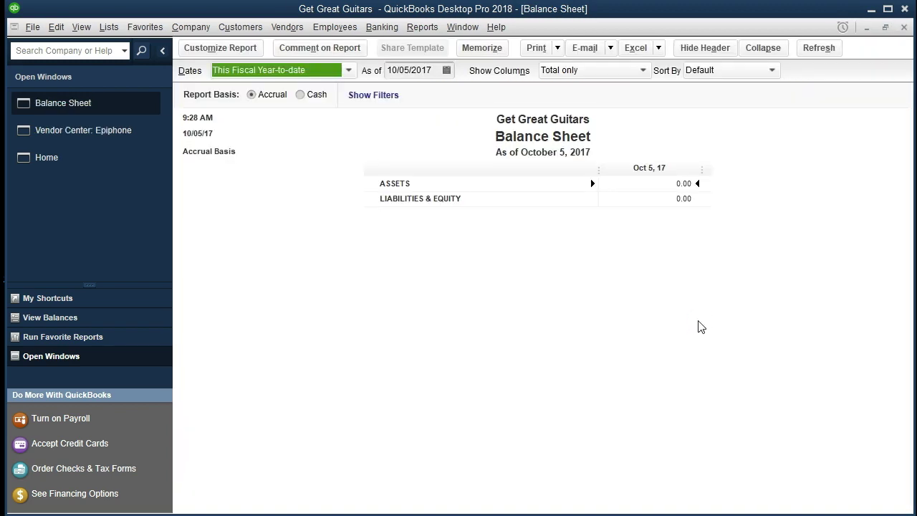
{"action": "key", "text": "Tab"}
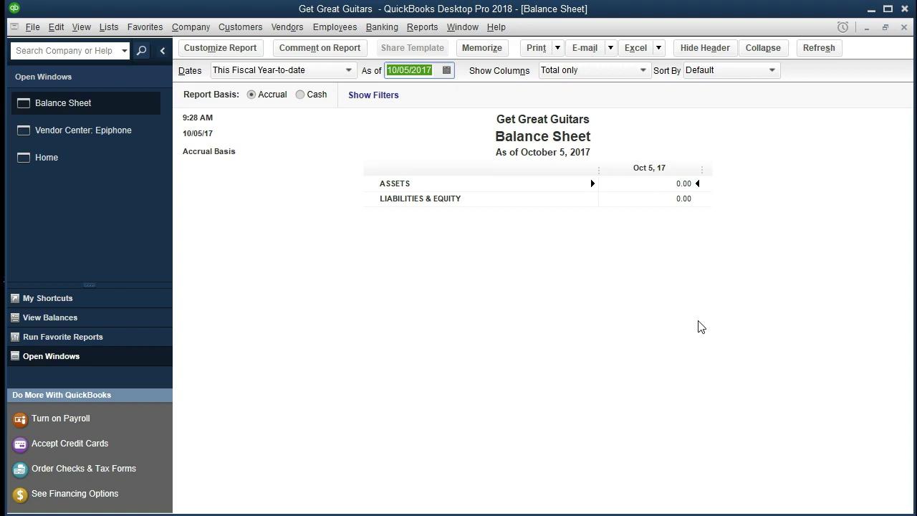
{"action": "type", "text": "12"}
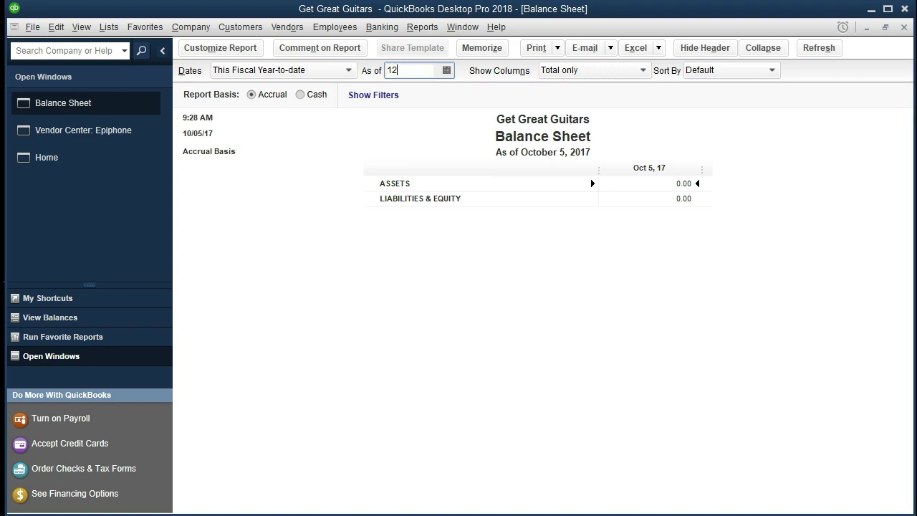
{"action": "type", "text": "/31/2020"}
{"action": "key", "text": "Tab"}
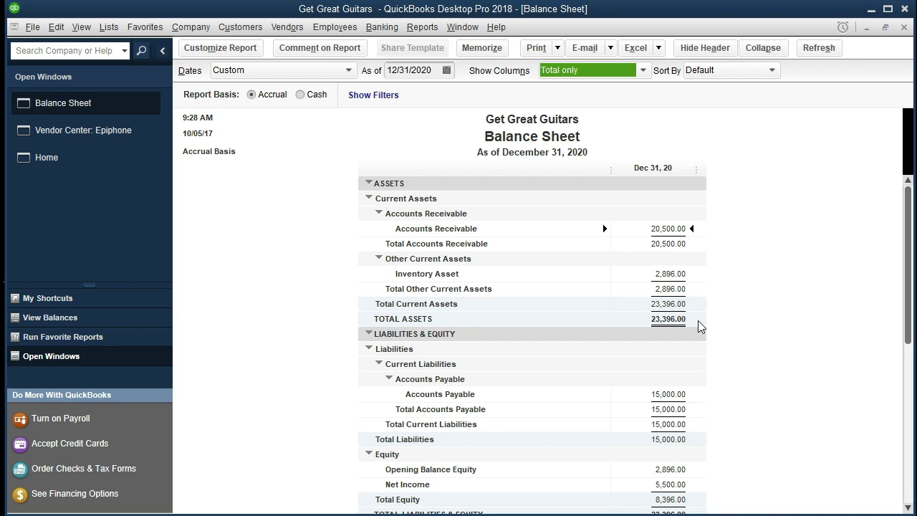
- Trace the Accounts Payable amount to Epiphone's opening balance bill, inspect its expense line, and return to the balance sheet
{"action": "scroll", "coordinate": [697, 326], "scroll_direction": "down", "scroll_amount": 1}
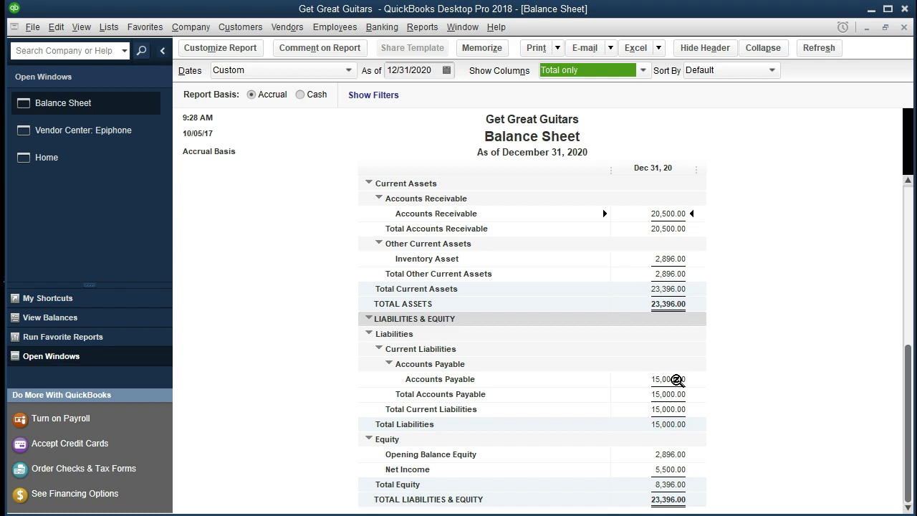
{"action": "double_click", "coordinate": [677, 380]}
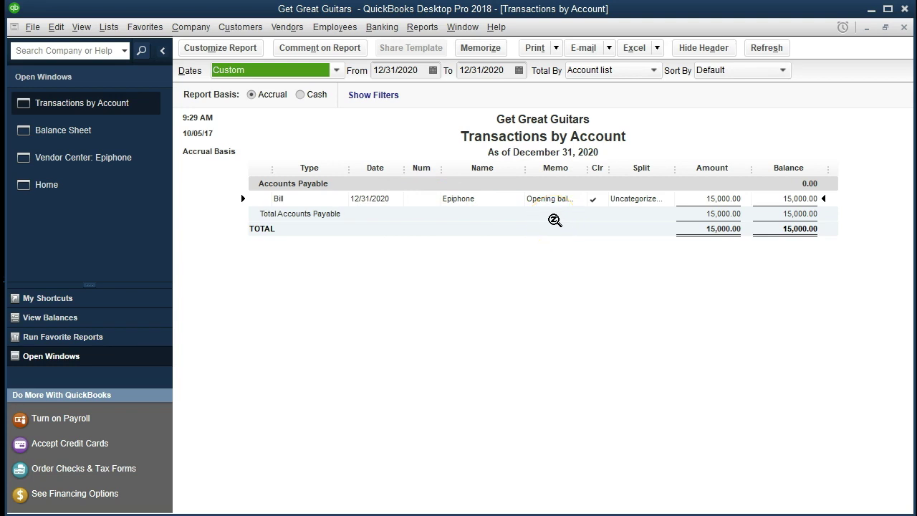
{"action": "left_click", "coordinate": [726, 200]}
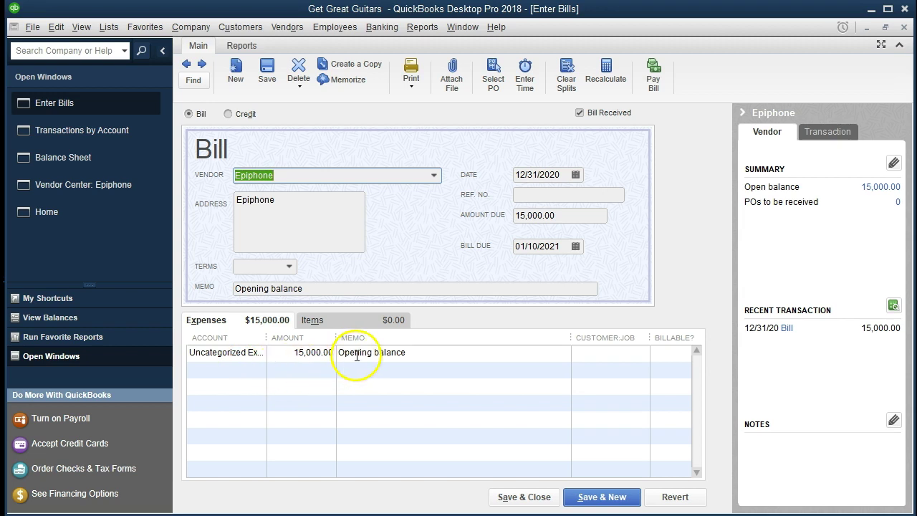
{"action": "left_click", "coordinate": [418, 352]}
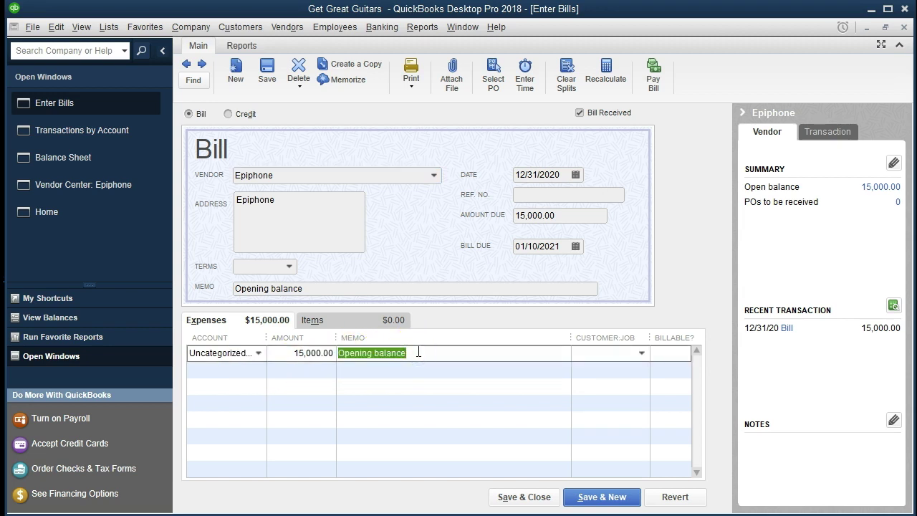
{"action": "left_click", "coordinate": [227, 368]}
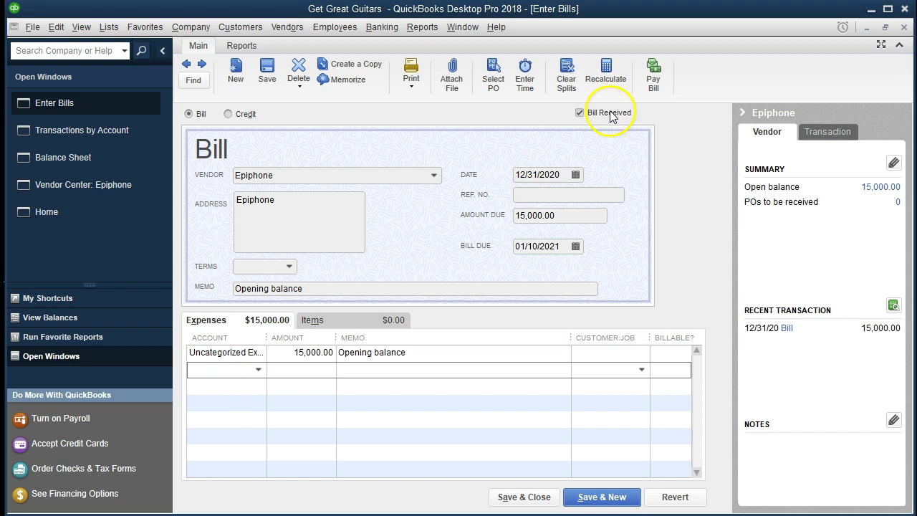
{"action": "left_click", "coordinate": [904, 27]}
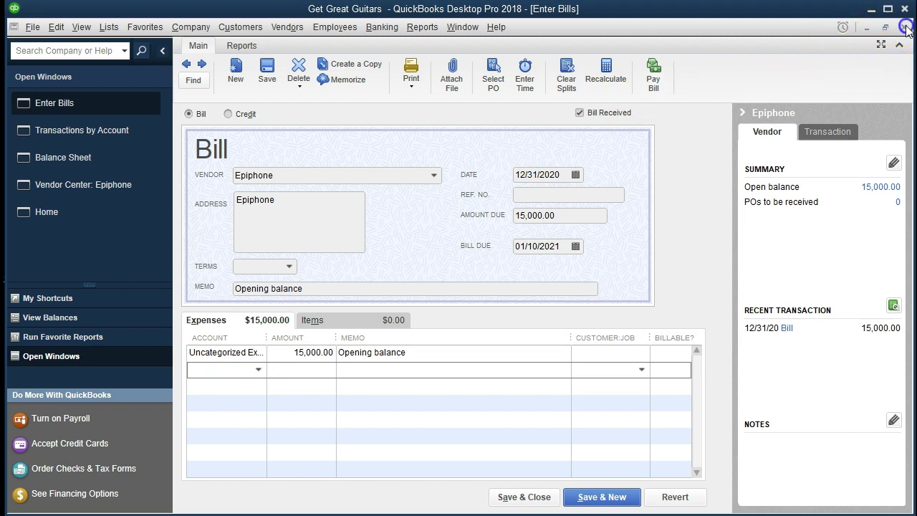
{"action": "left_click", "coordinate": [905, 29]}
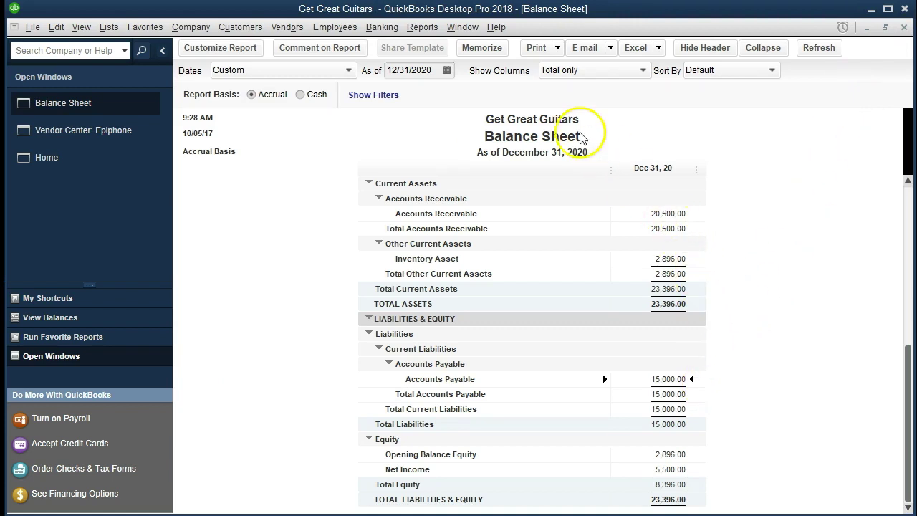
- Run the standard Profit & Loss report for 01/01/2020 through 12/31/2020
{"action": "left_click", "coordinate": [430, 29]}
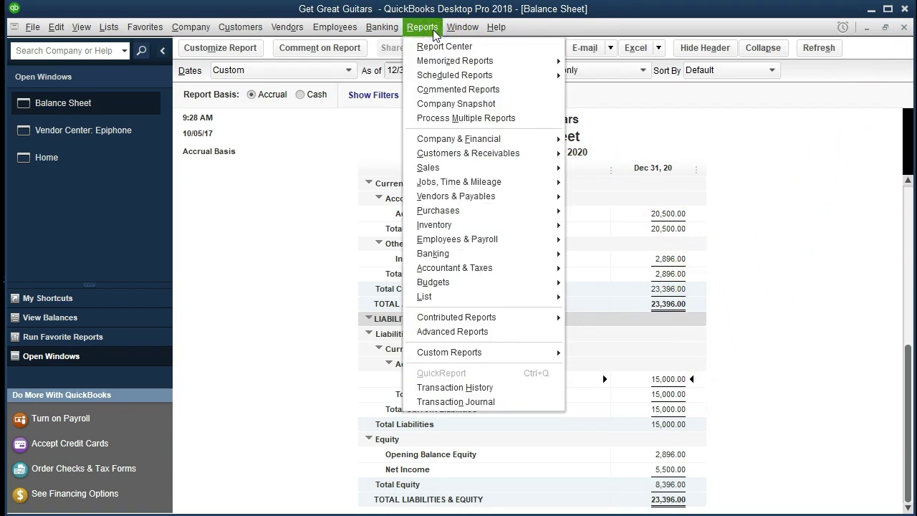
{"action": "mouse_move", "coordinate": [461, 142]}
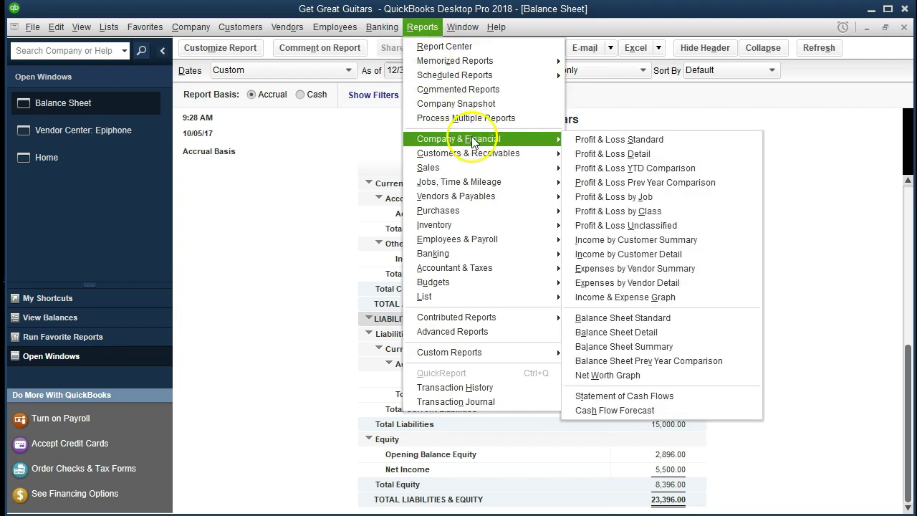
{"action": "left_click", "coordinate": [692, 141]}
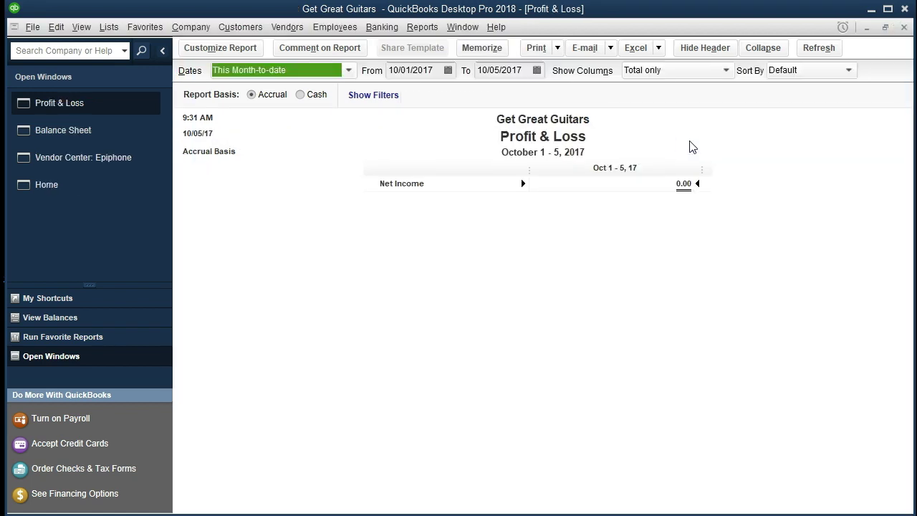
{"action": "key", "text": "Tab"}
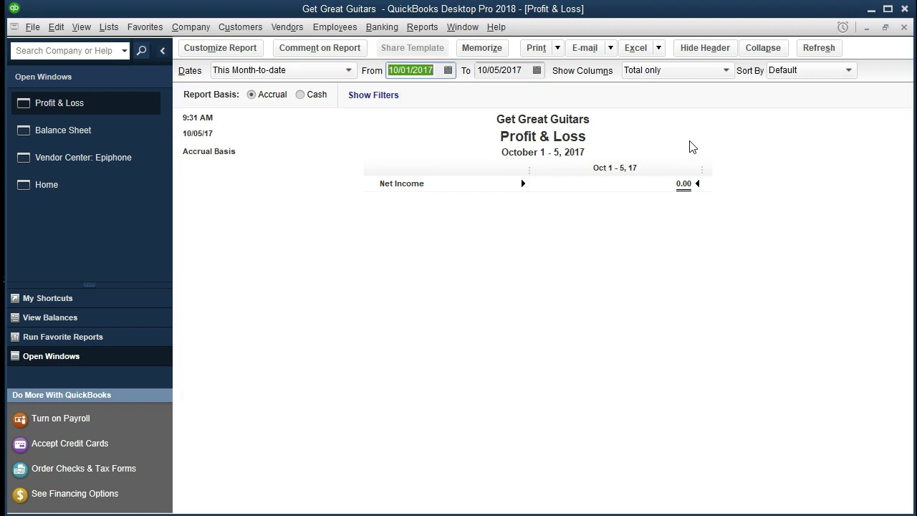
{"action": "type", "text": "01"}
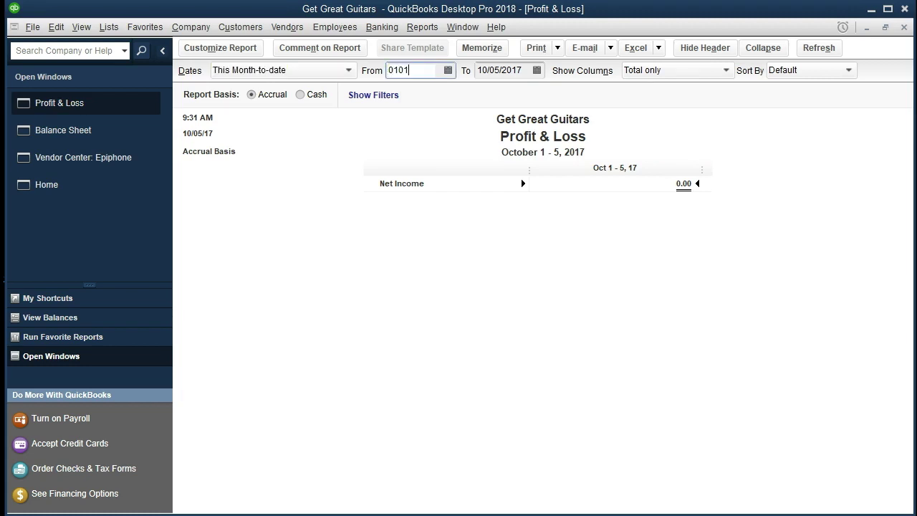
{"action": "type", "text": "/01/2020"}
{"action": "key", "text": "Tab"}
{"action": "type", "text": "123120"}
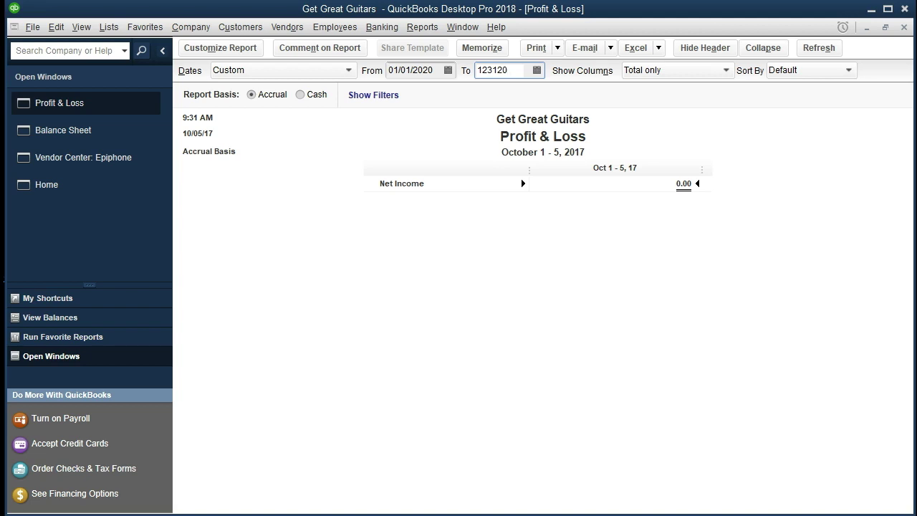
{"action": "key", "text": "Tab"}
- Examine the uncategorized income and uncategorized expenses amounts, and close the Profit & Loss report without memorizing it
{"action": "left_click", "coordinate": [692, 213]}
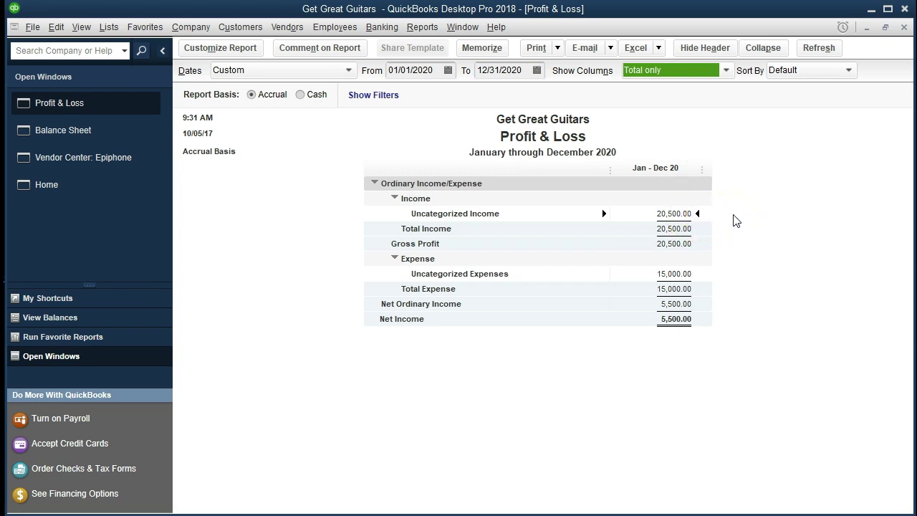
{"action": "left_click", "coordinate": [680, 214]}
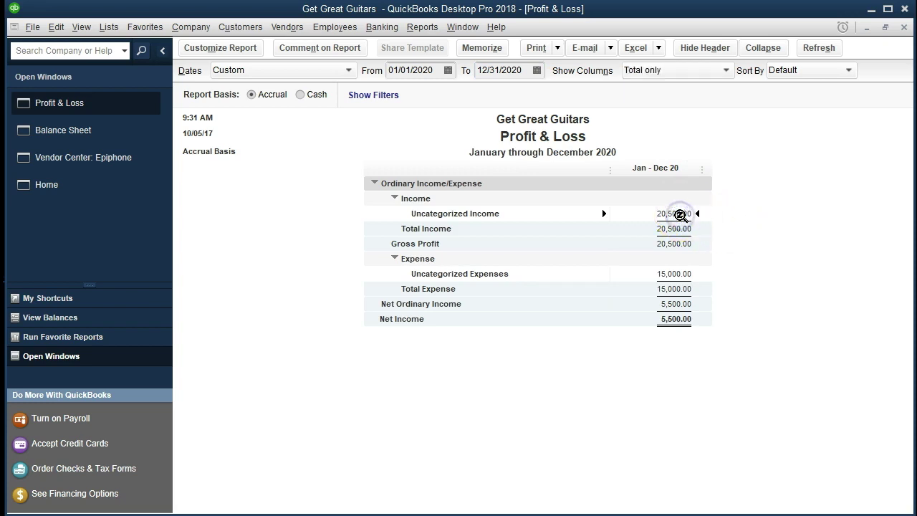
{"action": "left_click", "coordinate": [675, 274]}
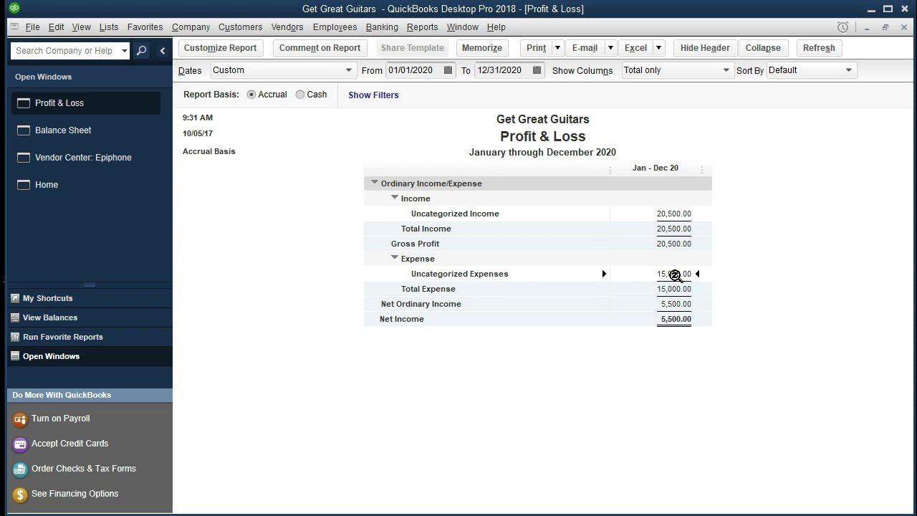
{"action": "left_click", "coordinate": [675, 214]}
{"action": "left_click", "coordinate": [679, 273]}
{"action": "left_click", "coordinate": [904, 28]}
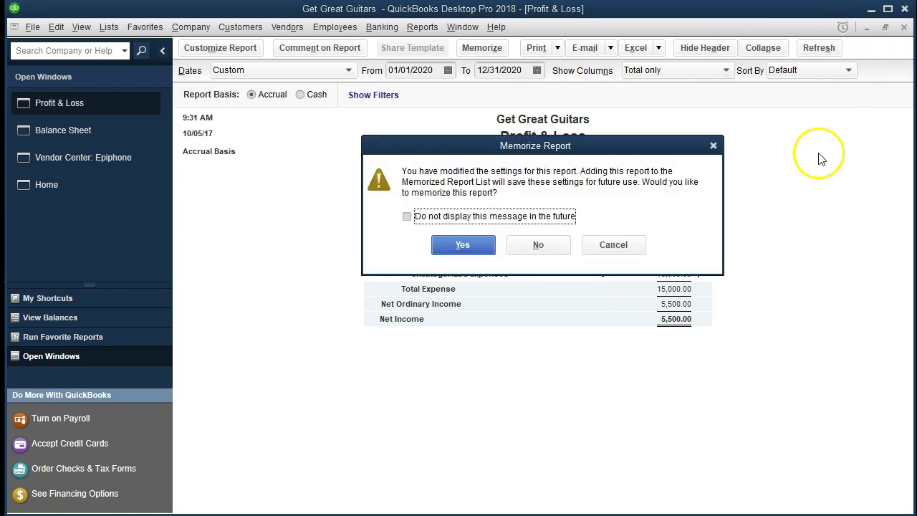
{"action": "left_click", "coordinate": [549, 245]}
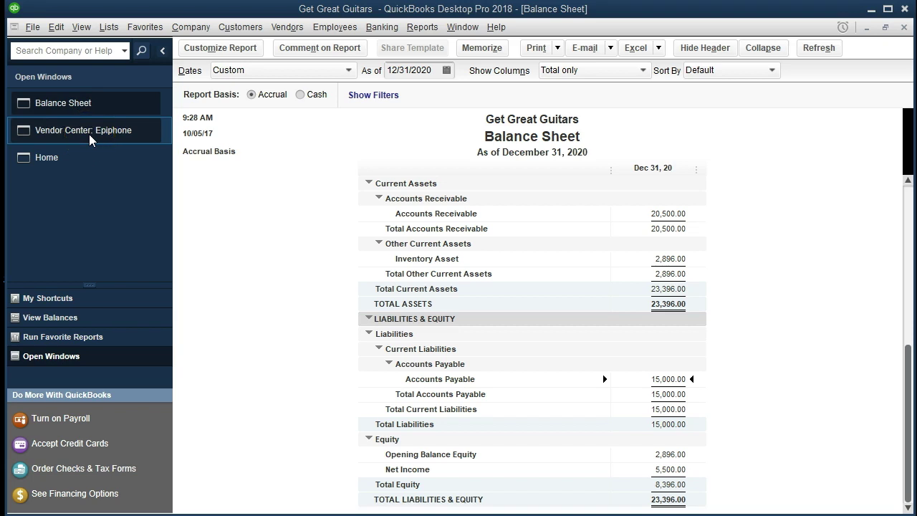
{"action": "left_click", "coordinate": [81, 27]}
{"action": "mouse_move", "coordinate": [108, 26]}
{"action": "mouse_move", "coordinate": [79, 26]}
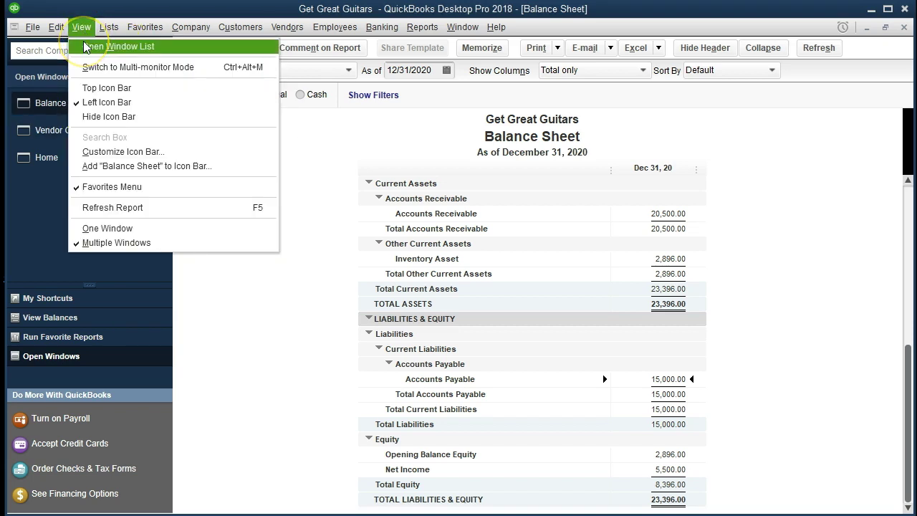
{"action": "left_click", "coordinate": [43, 221]}
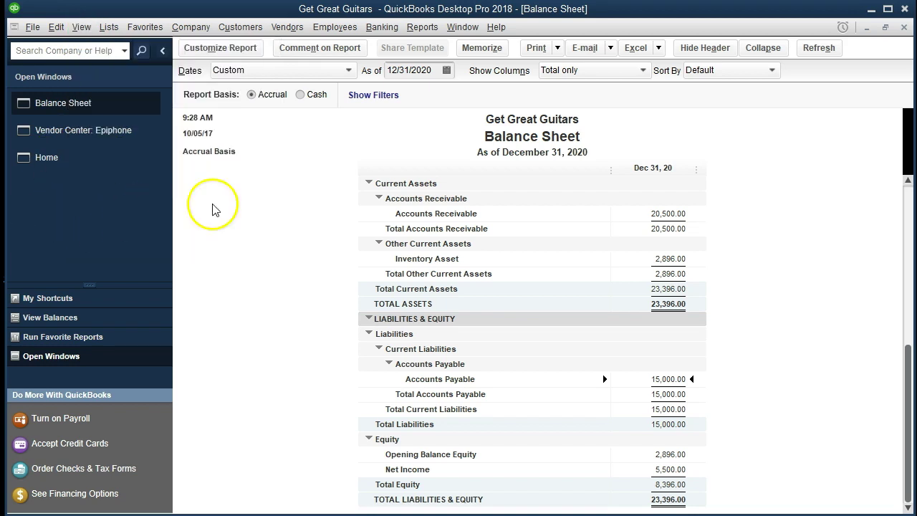
- Close the balance sheet without memorizing it and return to the Vendor Center
{"action": "left_click", "coordinate": [905, 26]}
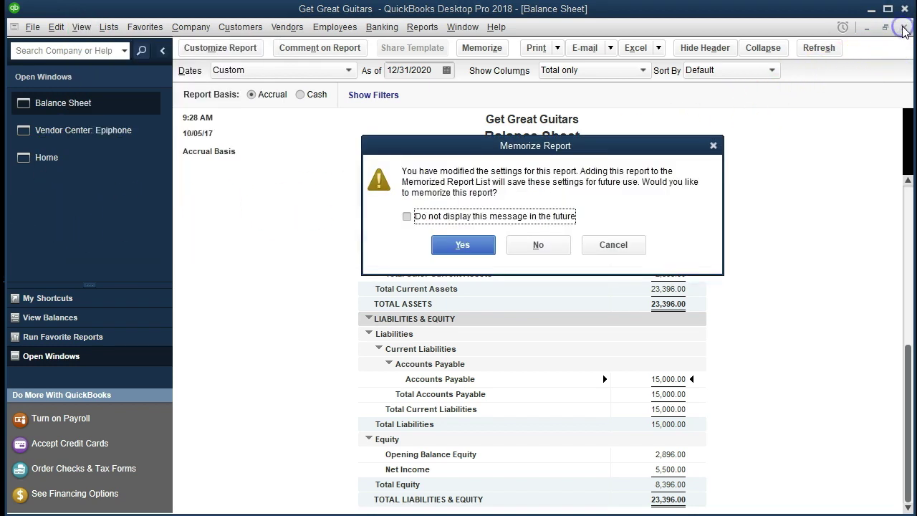
{"action": "left_click", "coordinate": [551, 248]}
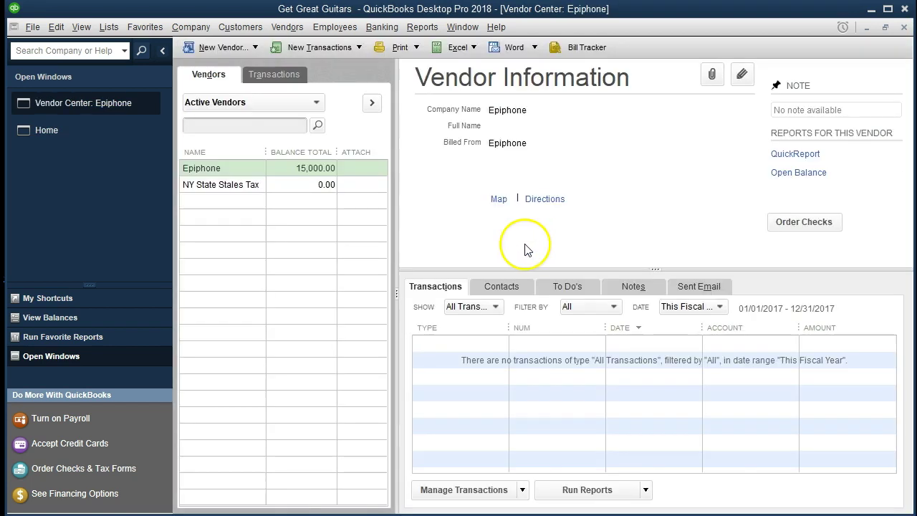
{"action": "left_click", "coordinate": [307, 229]}
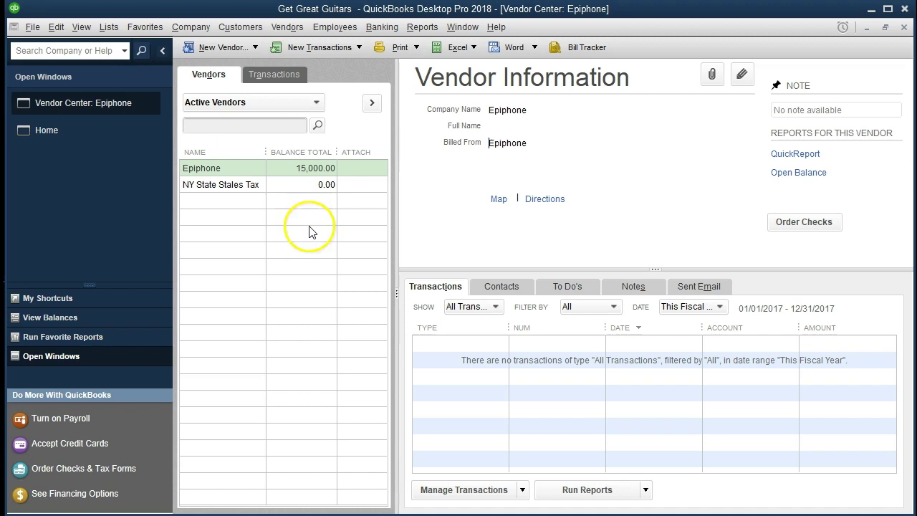
- Run the Vendor Balance Summary report from the vendors and payables reports
{"action": "left_click", "coordinate": [426, 29]}
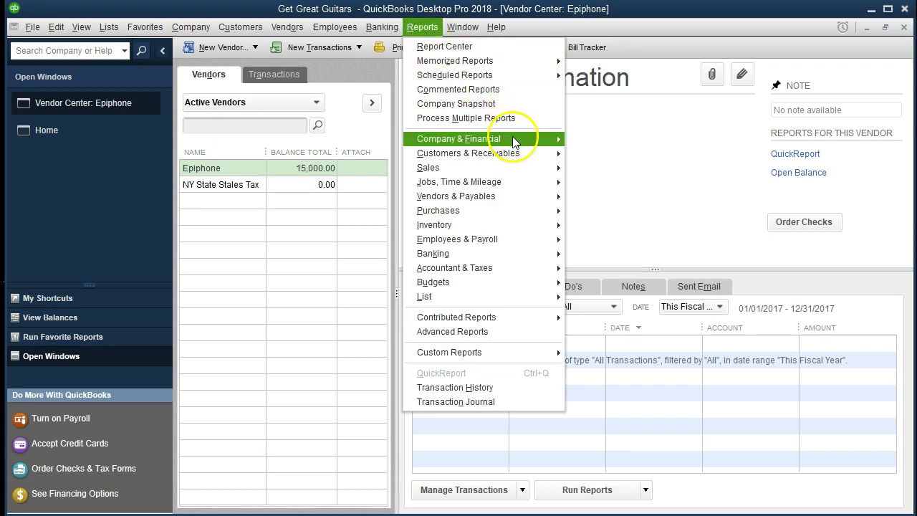
{"action": "mouse_move", "coordinate": [513, 139]}
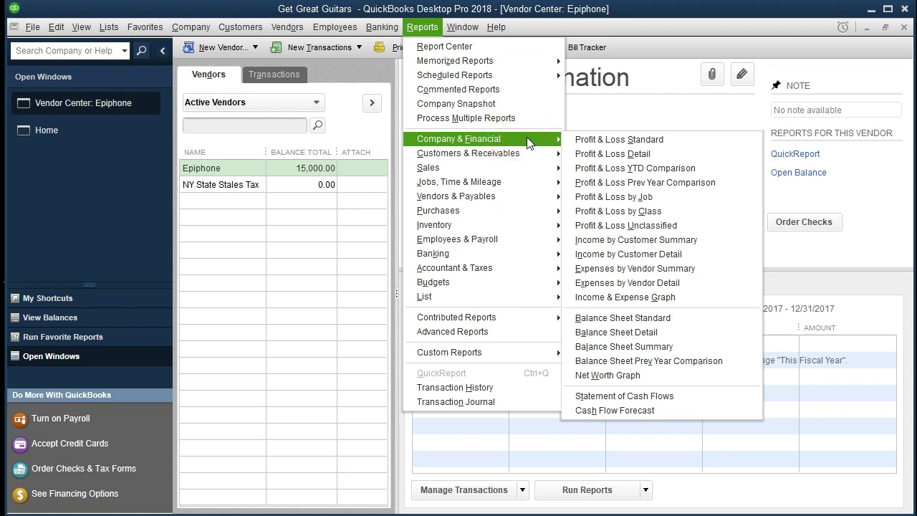
{"action": "mouse_move", "coordinate": [521, 196]}
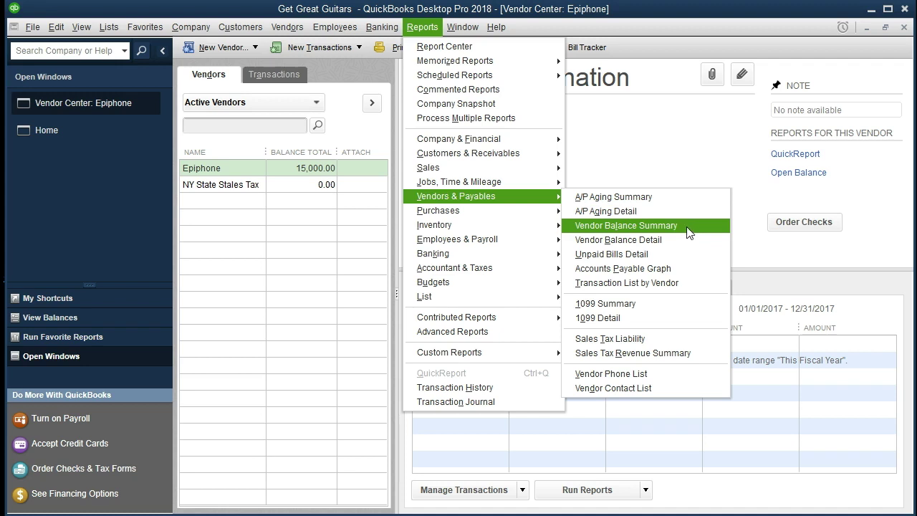
{"action": "left_click", "coordinate": [645, 225]}
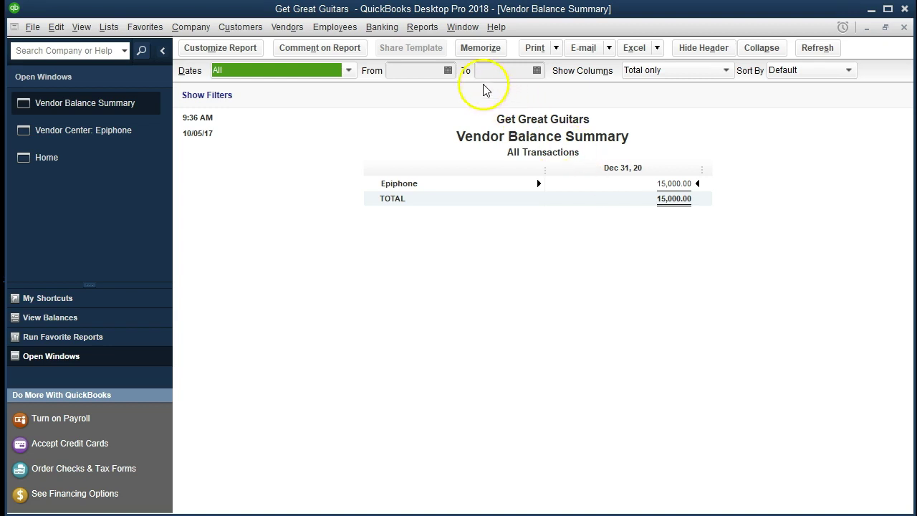
{"action": "left_click", "coordinate": [423, 27]}
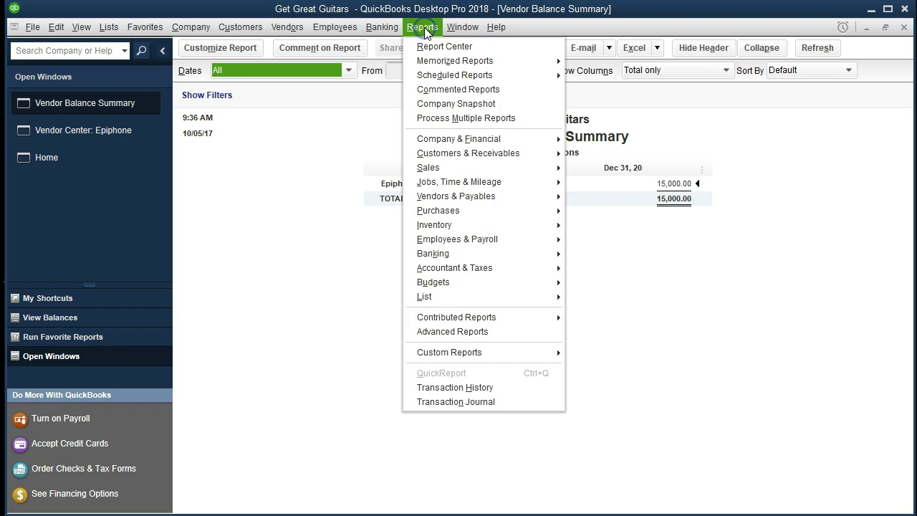
{"action": "left_click", "coordinate": [423, 27]}
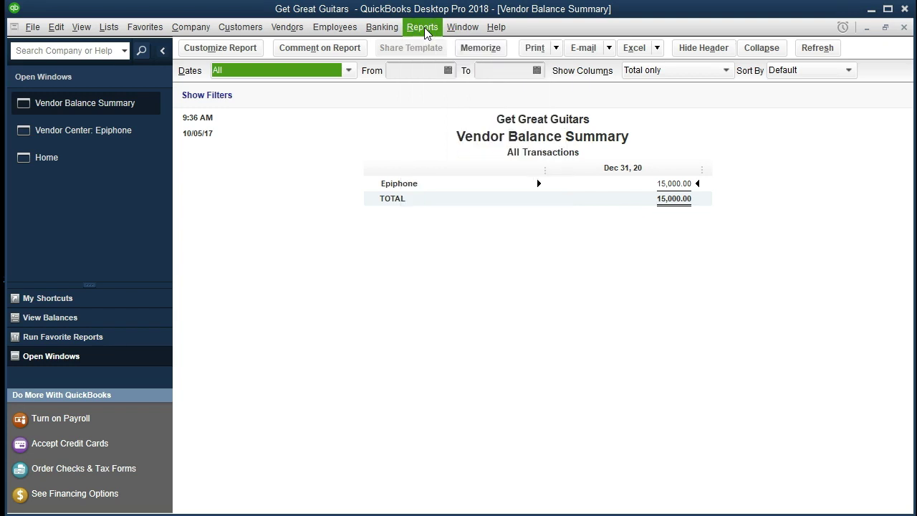
- Export the Vendor Balance Summary to Excel as a new worksheet in the existing Section 6 workbook
{"action": "left_click", "coordinate": [658, 49]}
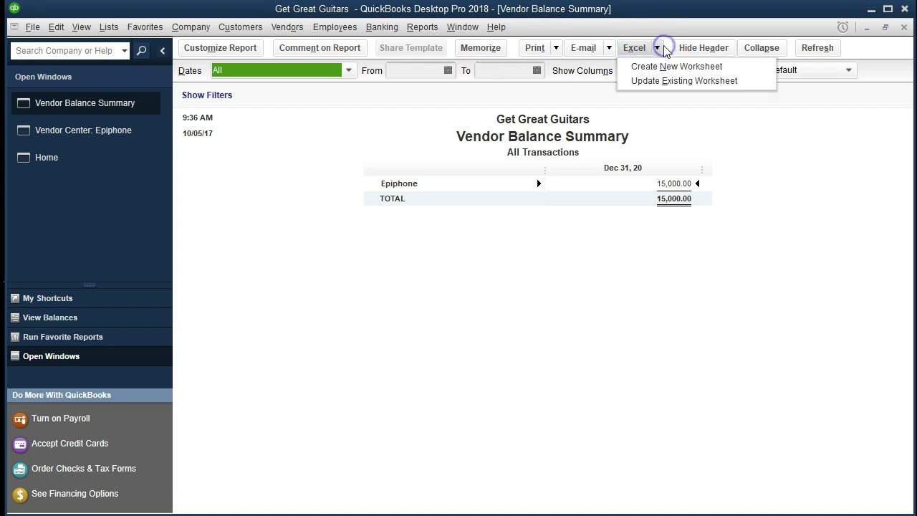
{"action": "left_click", "coordinate": [709, 68]}
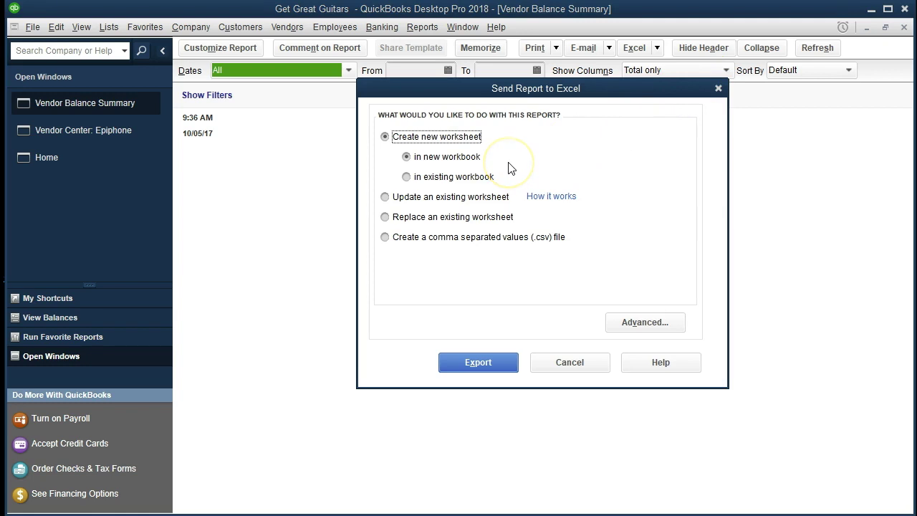
{"action": "left_click", "coordinate": [406, 177]}
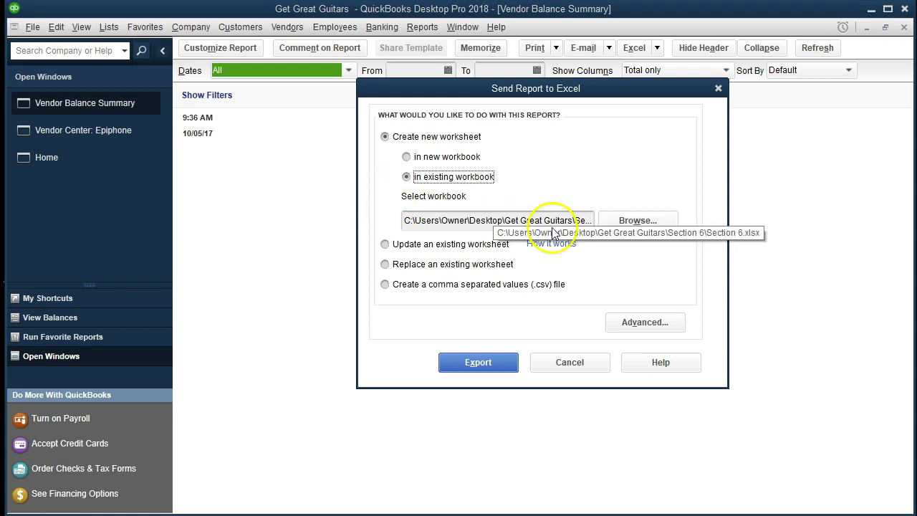
{"action": "left_click", "coordinate": [639, 221]}
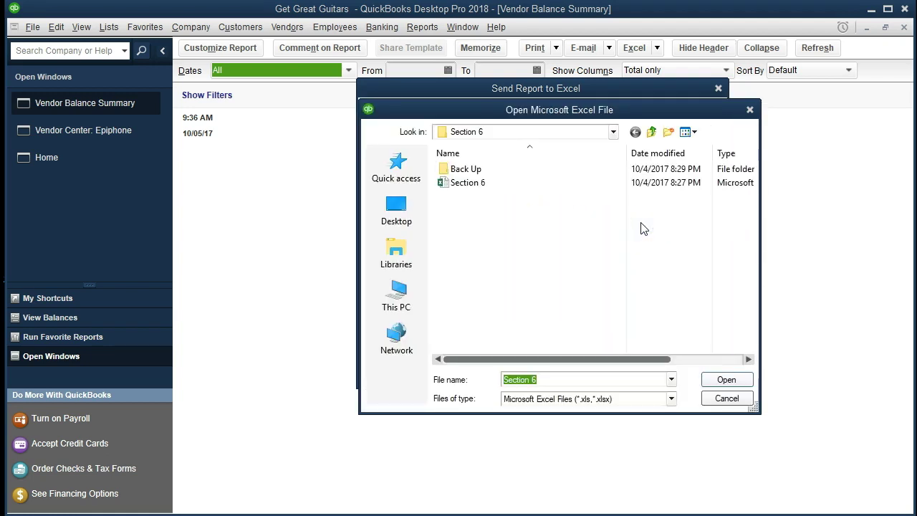
{"action": "left_click", "coordinate": [614, 132]}
{"action": "left_click", "coordinate": [614, 132]}
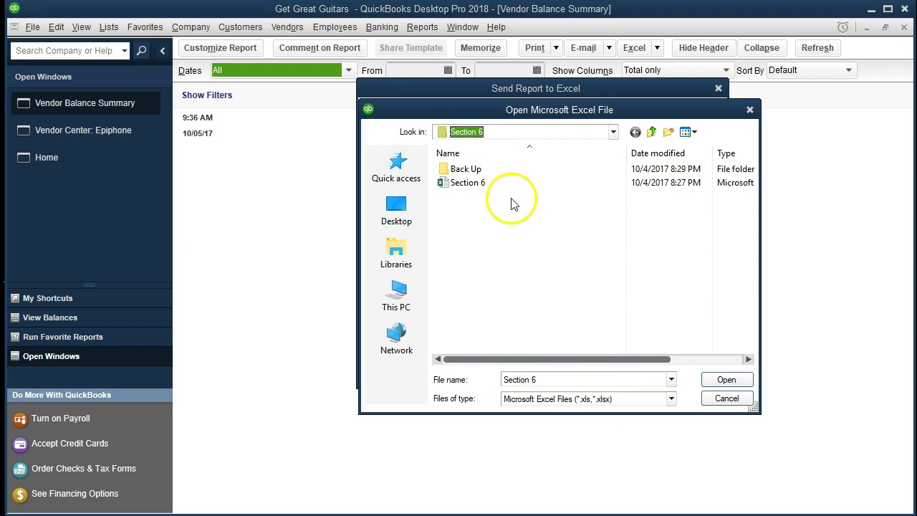
{"action": "double_click", "coordinate": [468, 185]}
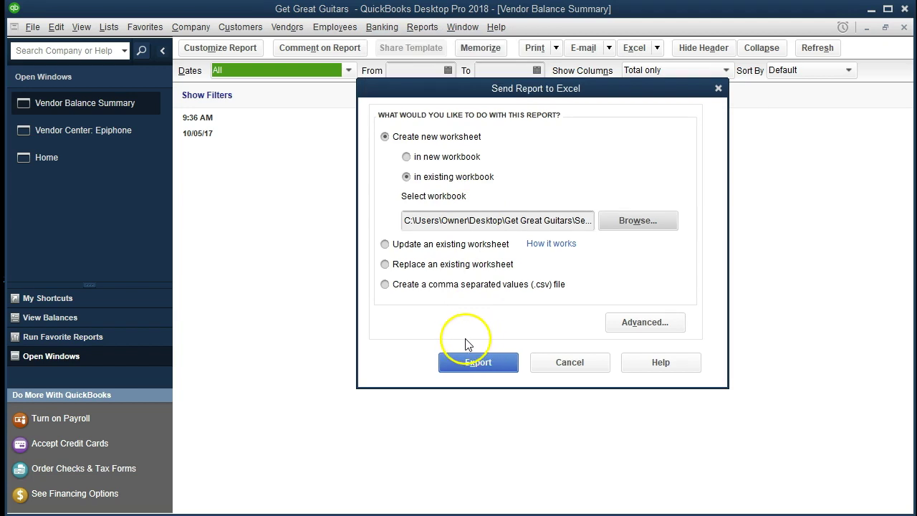
{"action": "left_click", "coordinate": [453, 362]}
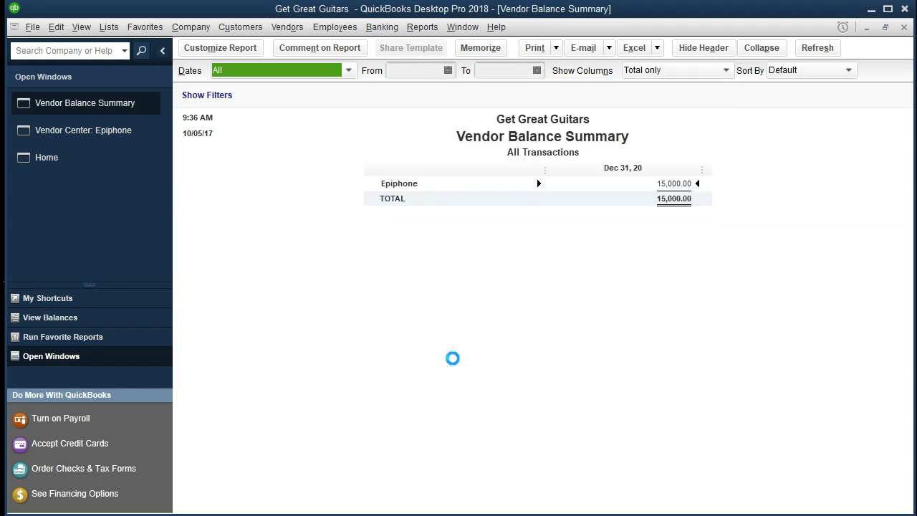
{"action": "left_click", "coordinate": [452, 351]}
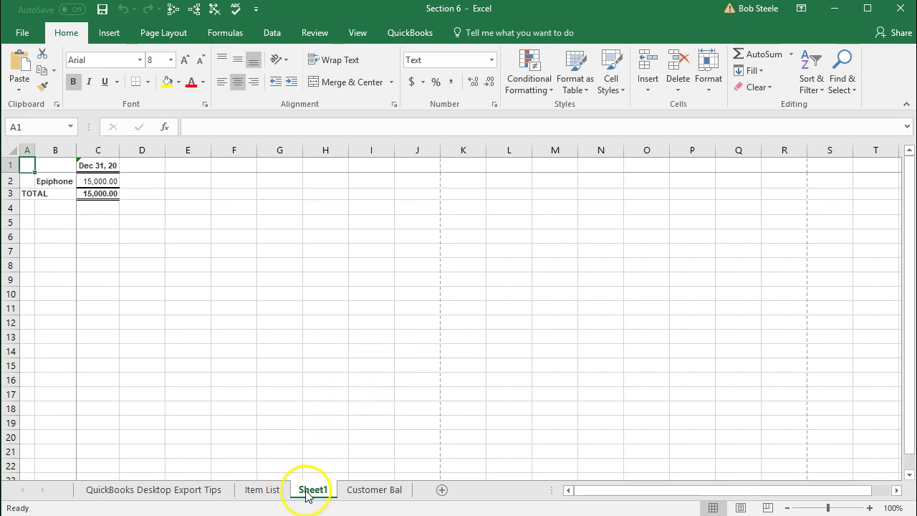
- Check the Item List and Customer Bal sheets, and move the exported Sheet1 after Customer Bal
{"action": "left_click", "coordinate": [272, 490]}
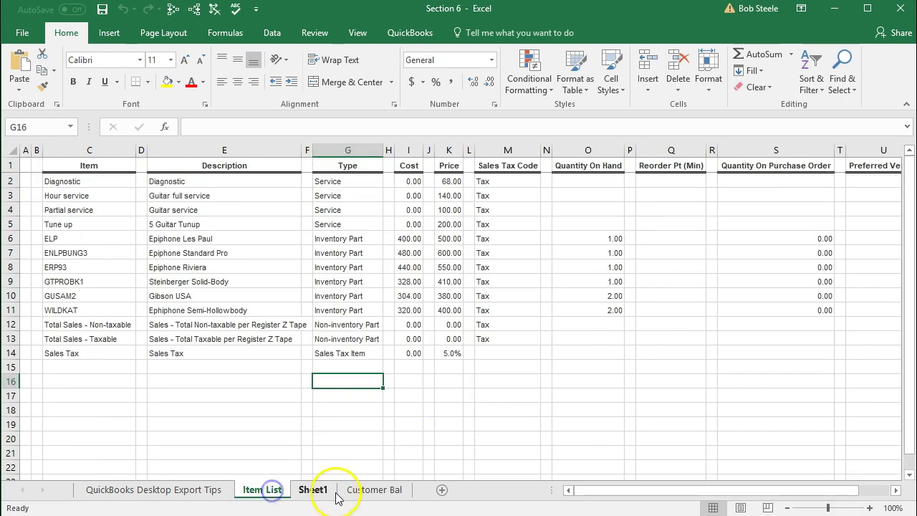
{"action": "left_click", "coordinate": [356, 491]}
{"action": "left_click", "coordinate": [258, 490]}
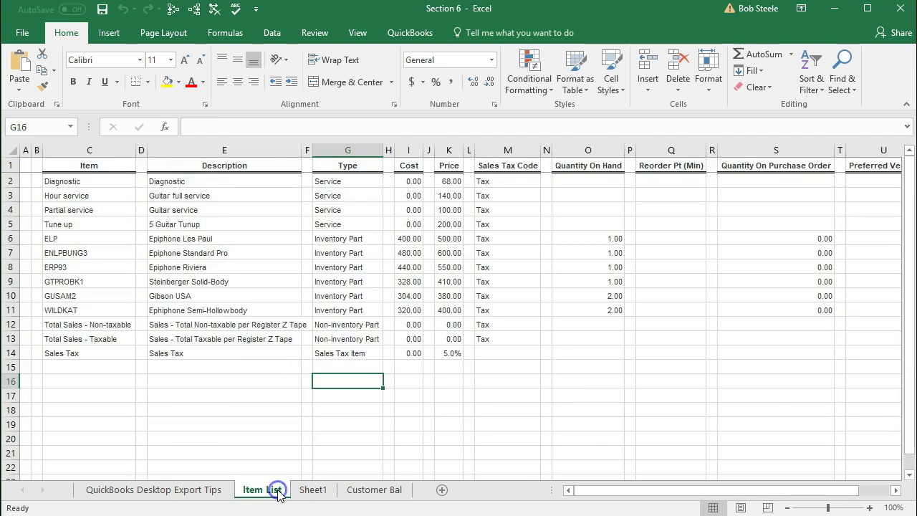
{"action": "left_click", "coordinate": [351, 491]}
{"action": "left_click", "coordinate": [315, 492]}
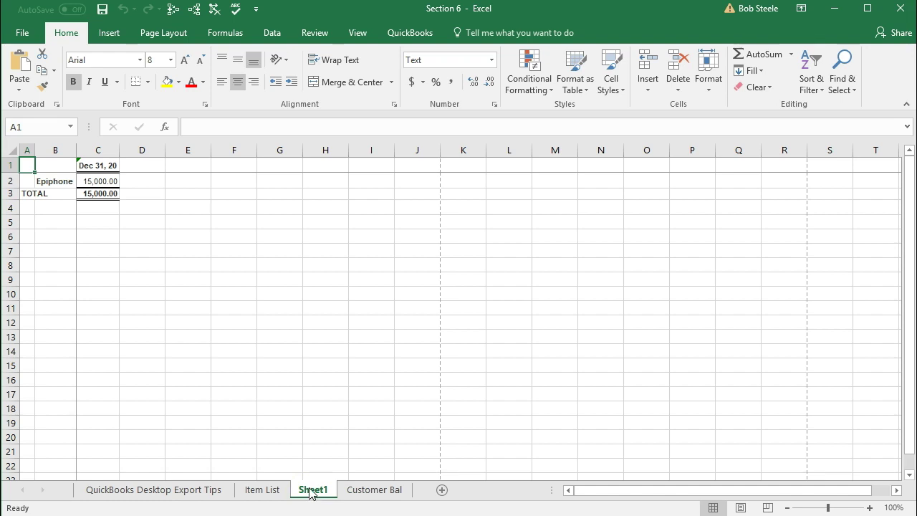
{"action": "left_click_drag", "start_coordinate": [310, 493], "coordinate": [421, 493]}
- Rename the exported Sheet1 as Vendors
{"action": "left_click", "coordinate": [397, 493]}
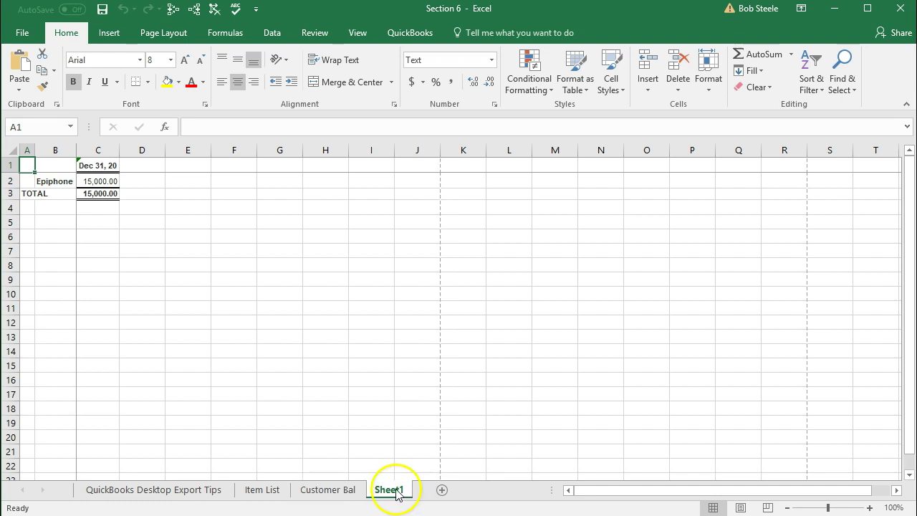
{"action": "double_click", "coordinate": [399, 494]}
{"action": "type", "text": "Vendors"}
{"action": "key", "text": "Return"}
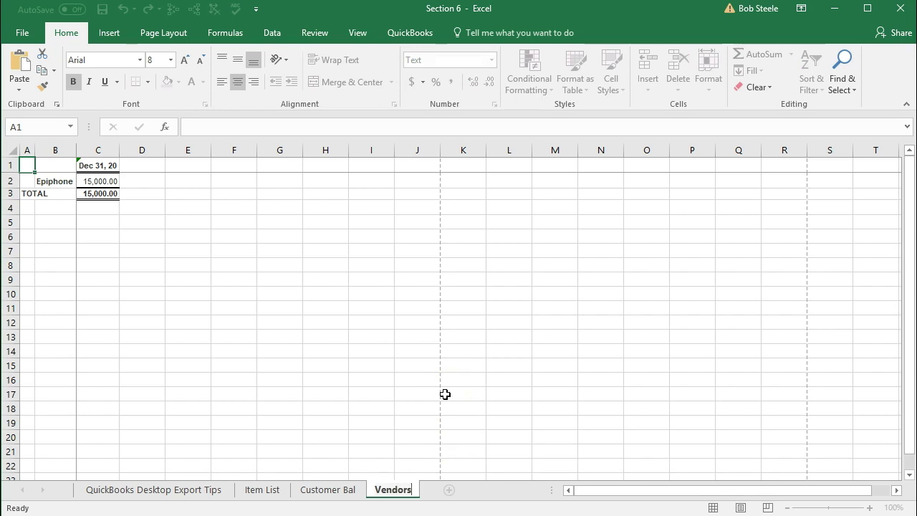
{"action": "left_click", "coordinate": [228, 250]}
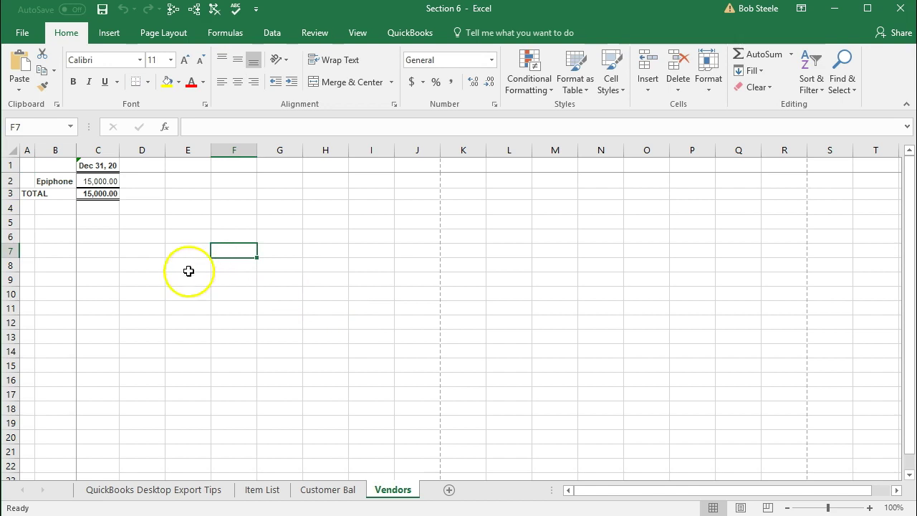
- Enlarge the display of the Vendors sheet to 170%
{"action": "scroll", "coordinate": [174, 284], "scroll_direction": "up", "scroll_amount": 1}
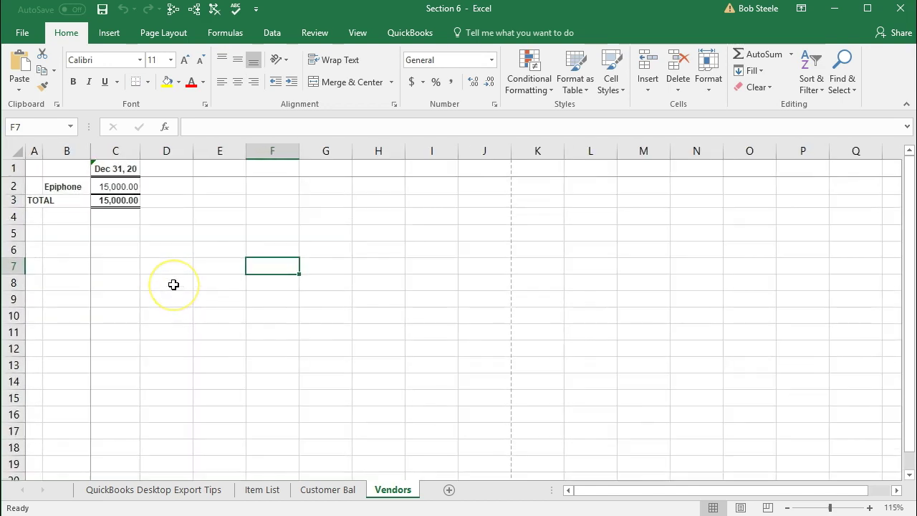
{"action": "scroll", "coordinate": [174, 284], "scroll_direction": "up", "scroll_amount": 1}
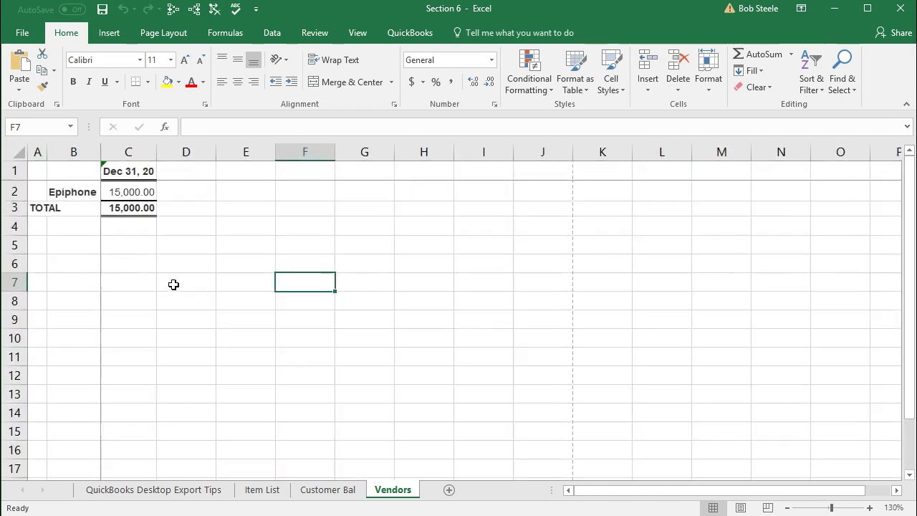
{"action": "left_click", "coordinate": [871, 508]}
{"action": "left_click", "coordinate": [871, 508]}
{"action": "left_click", "coordinate": [870, 508]}
{"action": "left_click", "coordinate": [870, 508]}
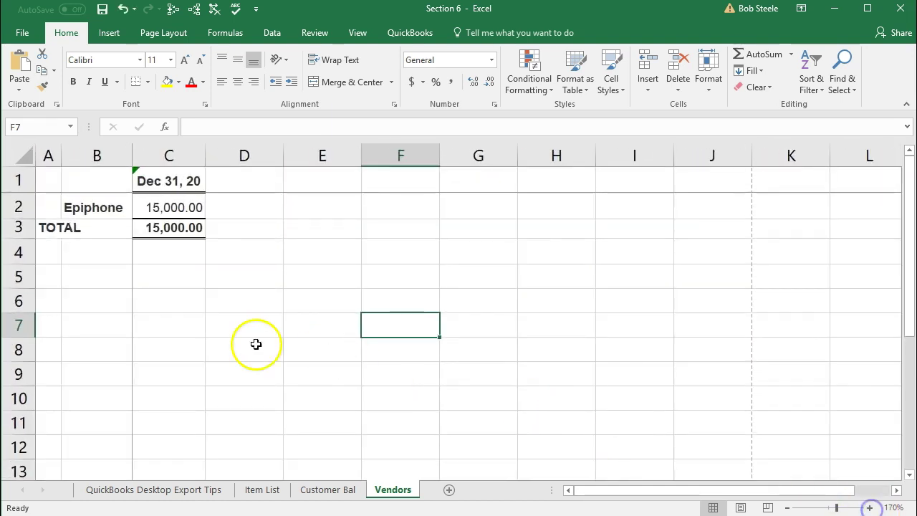
{"action": "left_click", "coordinate": [229, 339]}
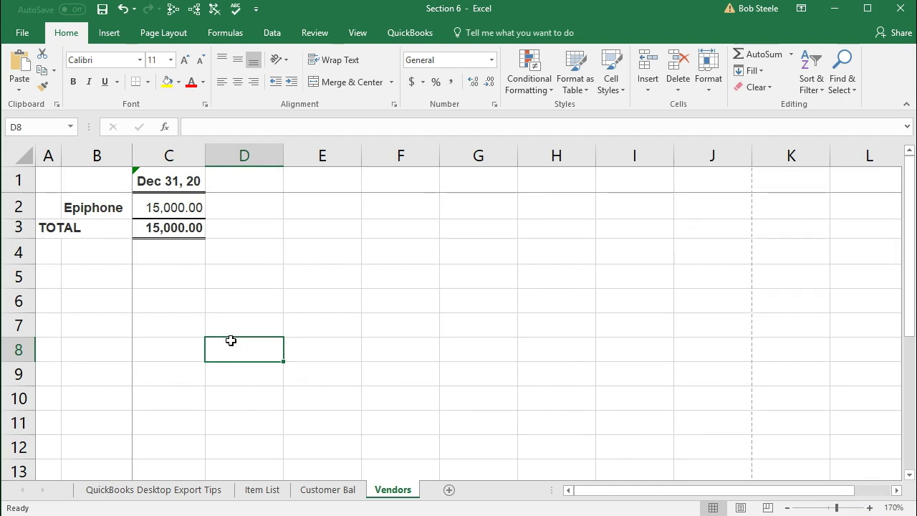
- Inspect the report header in Page Layout view, accepting that the panes are unfrozen, and return to Normal view
{"action": "left_click", "coordinate": [751, 508]}
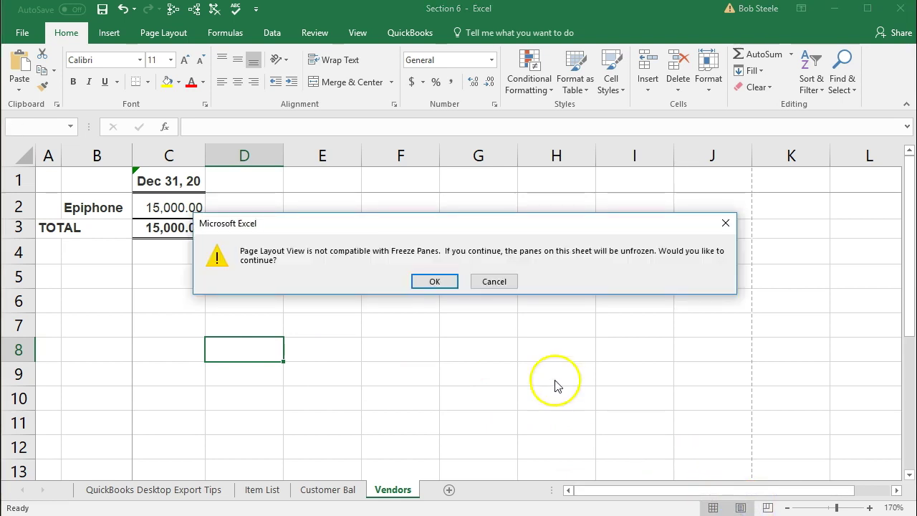
{"action": "left_click", "coordinate": [436, 279]}
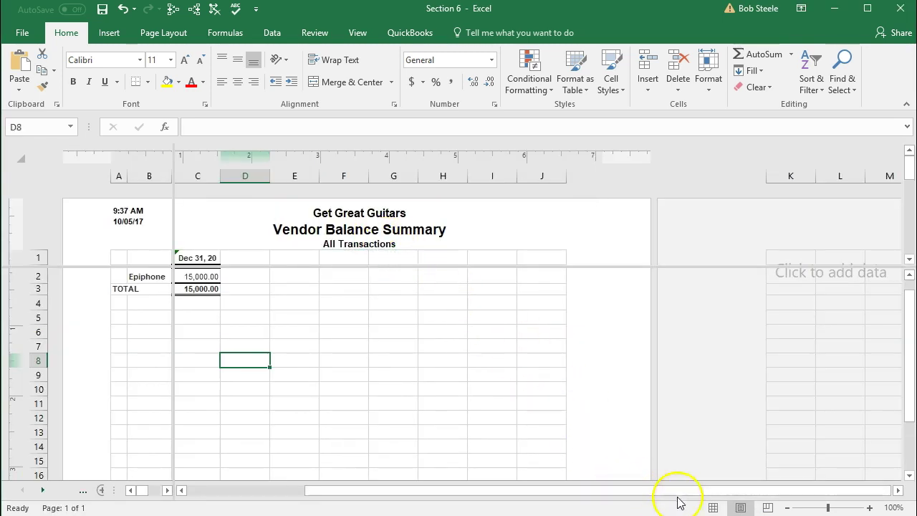
{"action": "left_click", "coordinate": [712, 507]}
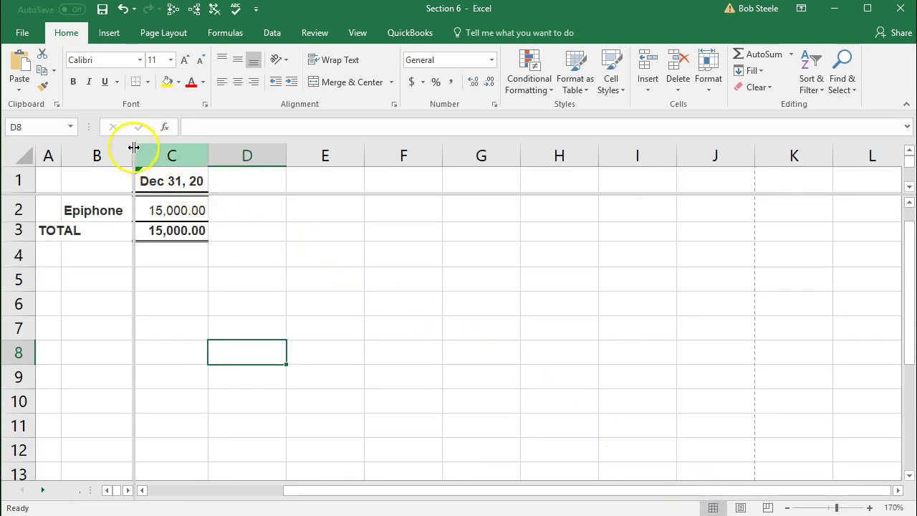
- Examine the print preview of the Vendors sheet and return to the worksheet without printing
{"action": "left_click", "coordinate": [16, 34]}
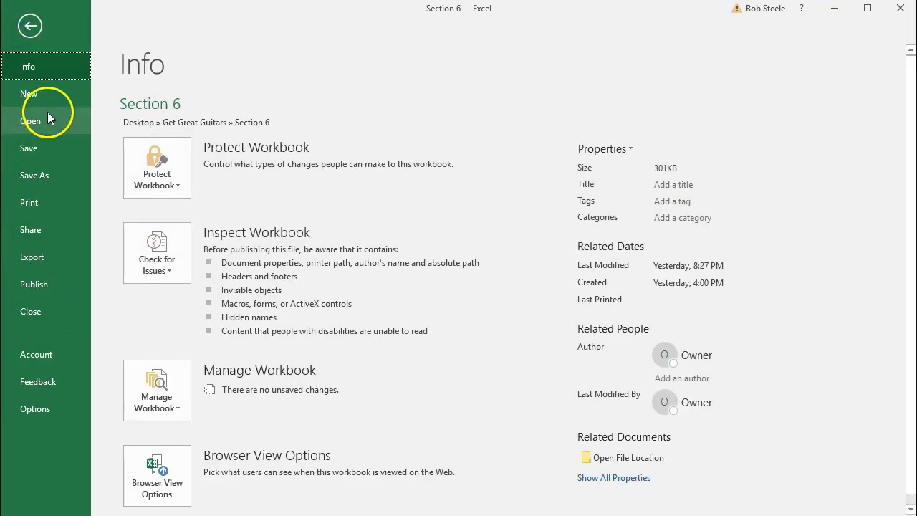
{"action": "left_click", "coordinate": [34, 206]}
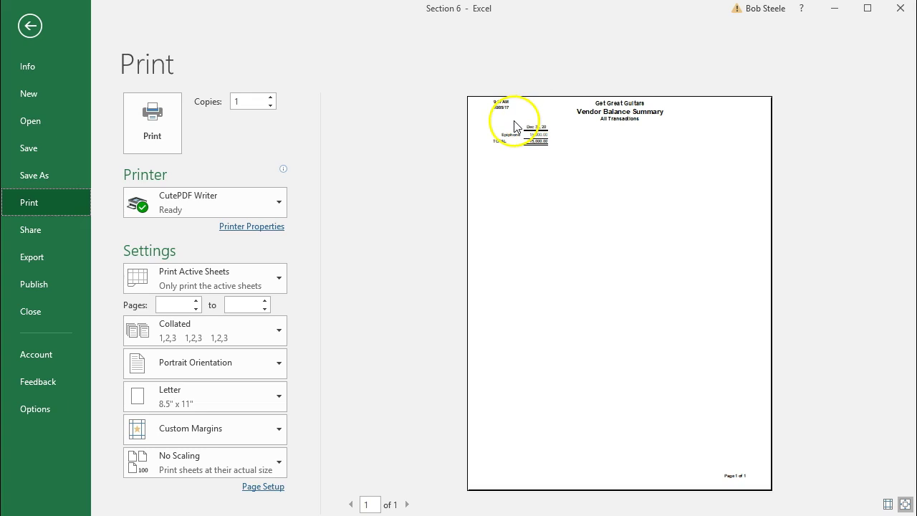
{"action": "left_click", "coordinate": [30, 28]}
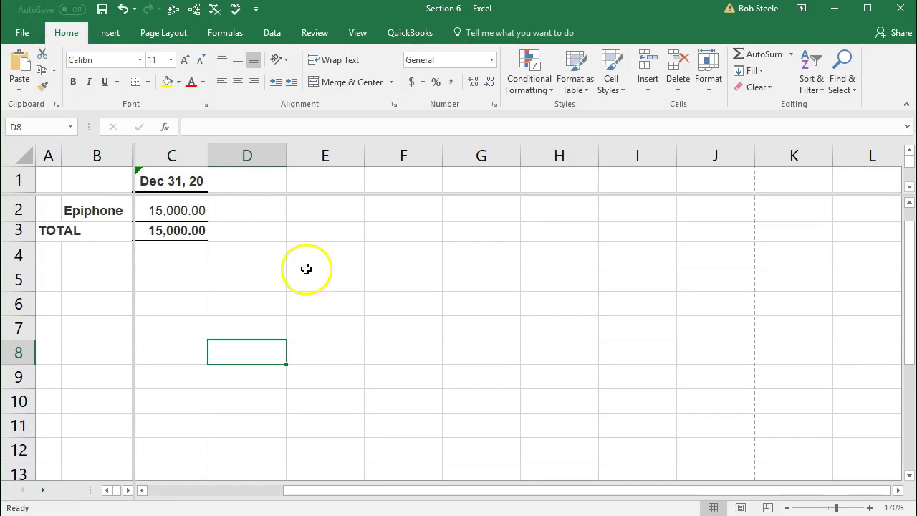
- Remove the window split from the Vendors sheet
{"action": "left_click", "coordinate": [320, 304]}
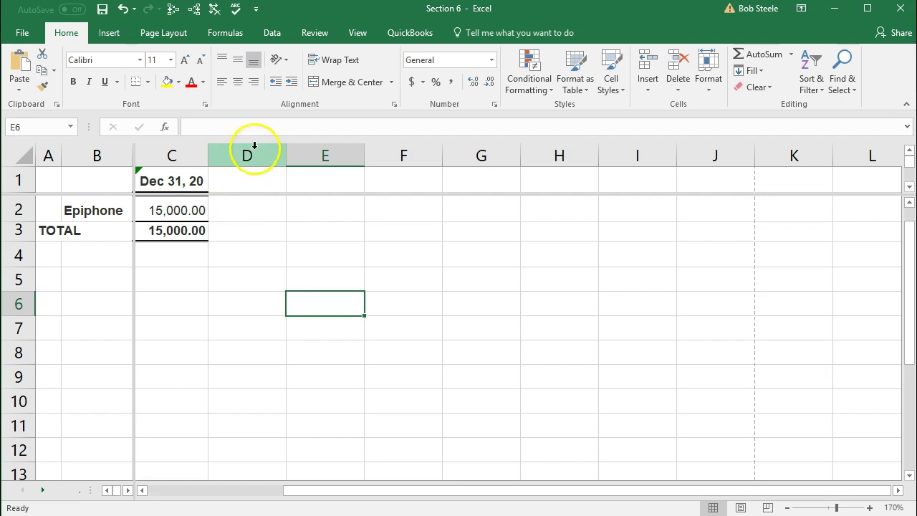
{"action": "left_click", "coordinate": [316, 33]}
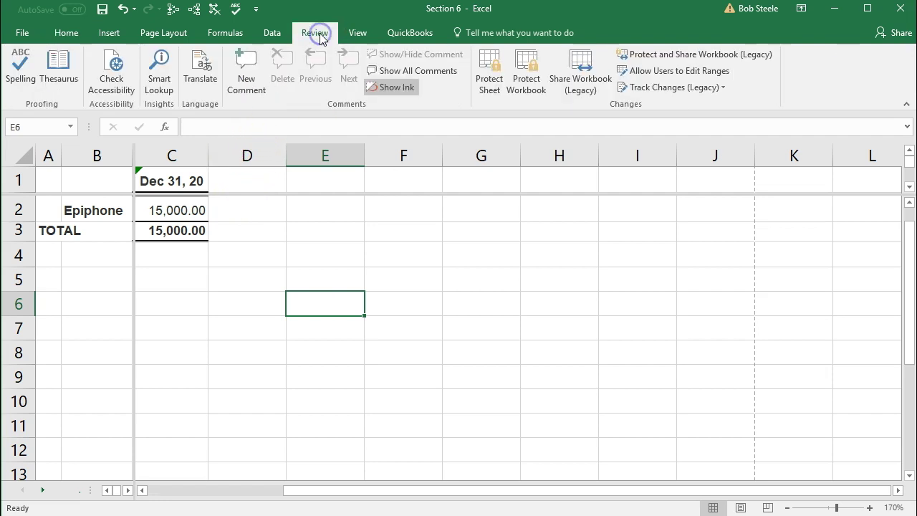
{"action": "left_click", "coordinate": [357, 33]}
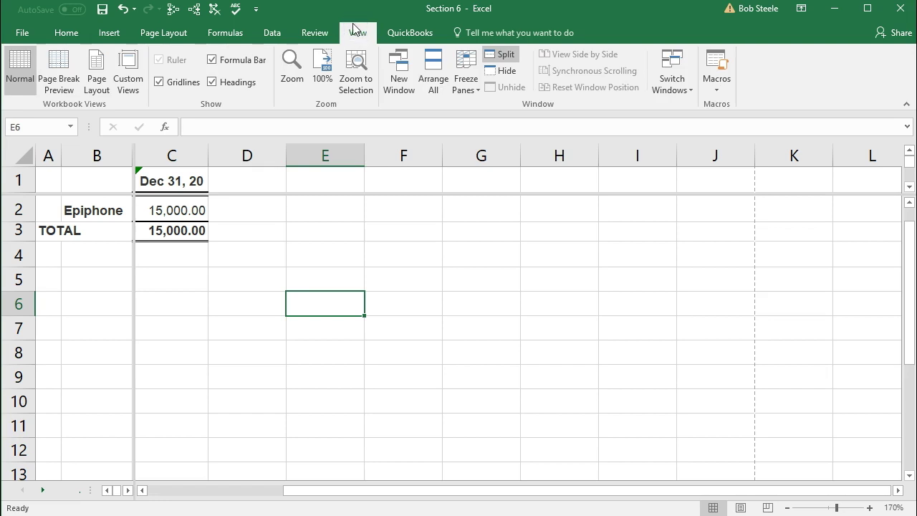
{"action": "left_click", "coordinate": [501, 56]}
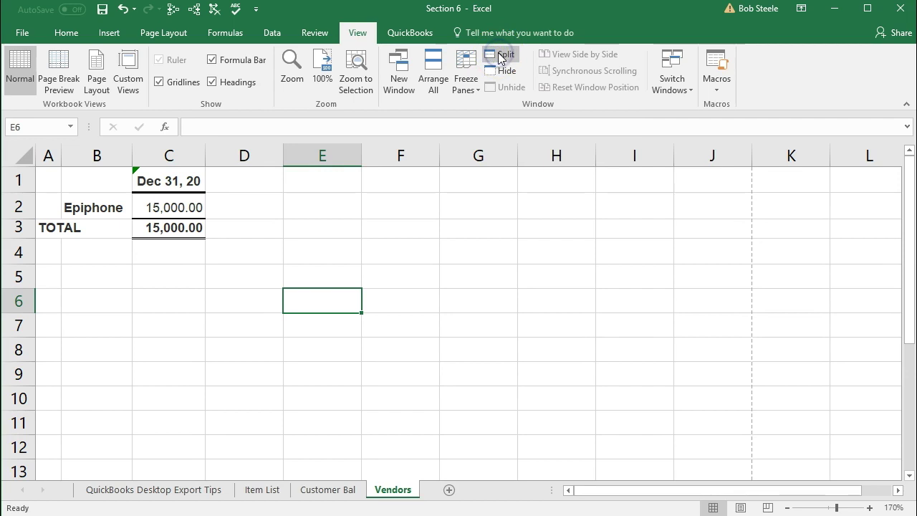
{"action": "left_click", "coordinate": [228, 324]}
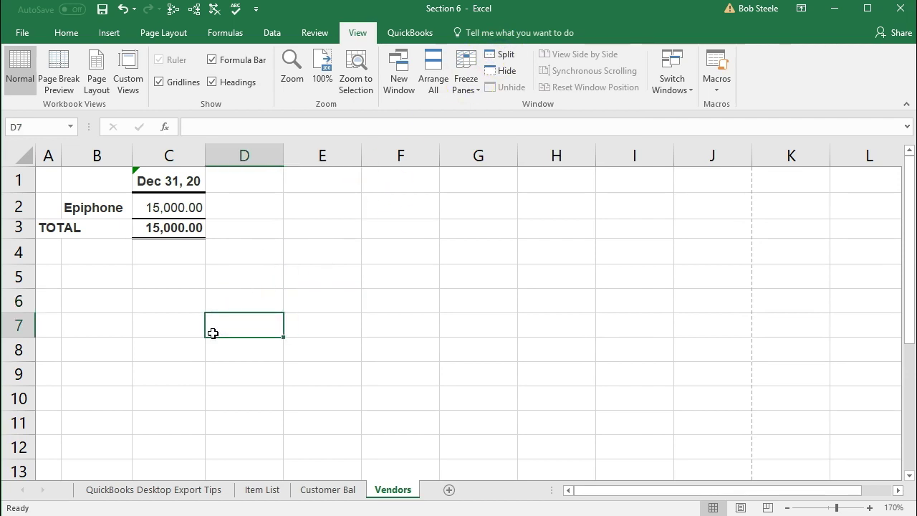
- Save the Section 6 workbook and review its Item List, Customer Bal and Vendors sheets
{"action": "left_click", "coordinate": [103, 9]}
{"action": "left_click", "coordinate": [404, 302]}
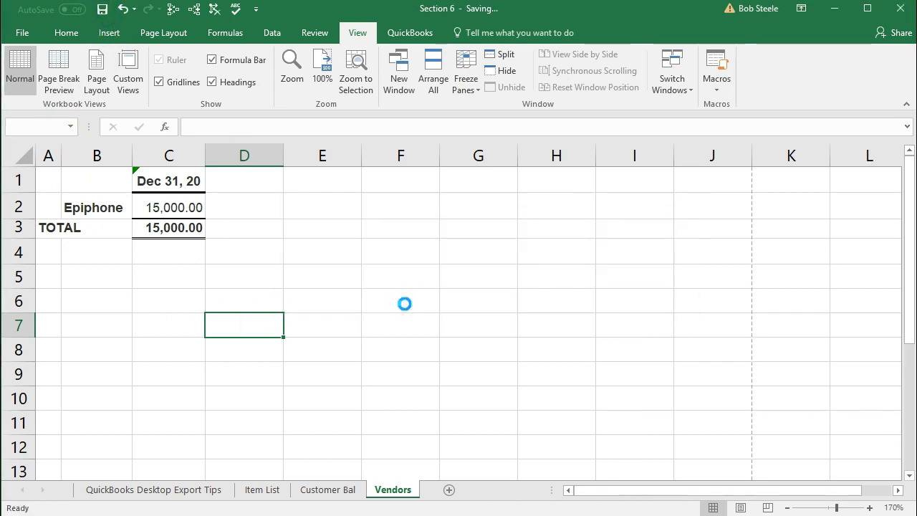
{"action": "left_click", "coordinate": [266, 491]}
{"action": "left_click", "coordinate": [318, 493]}
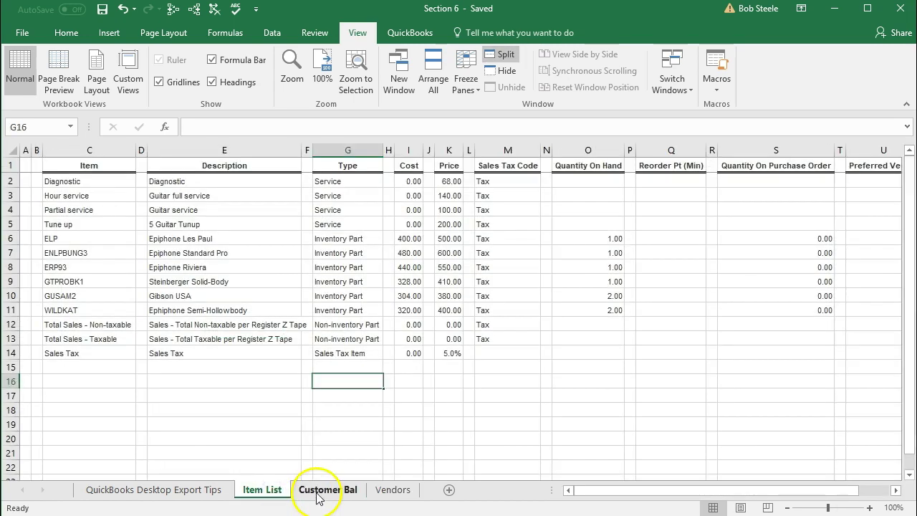
{"action": "left_click", "coordinate": [392, 494]}
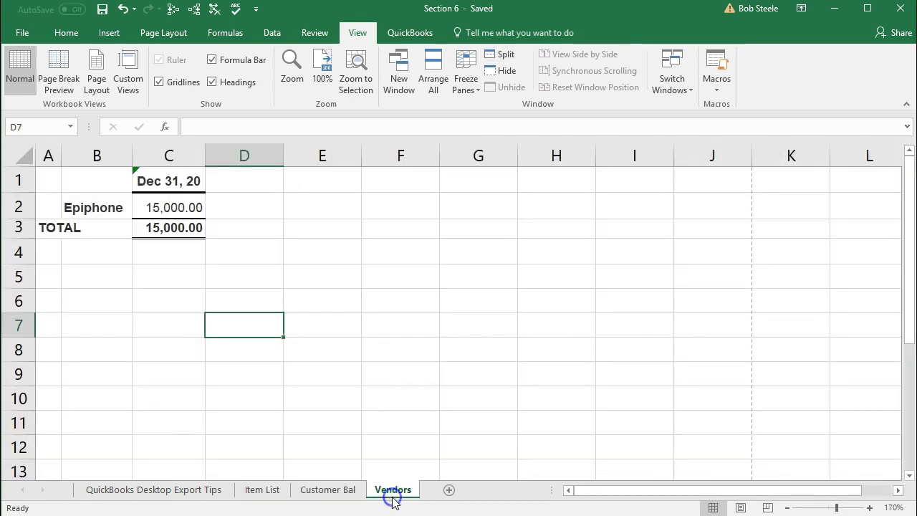
{"action": "left_click", "coordinate": [420, 375]}
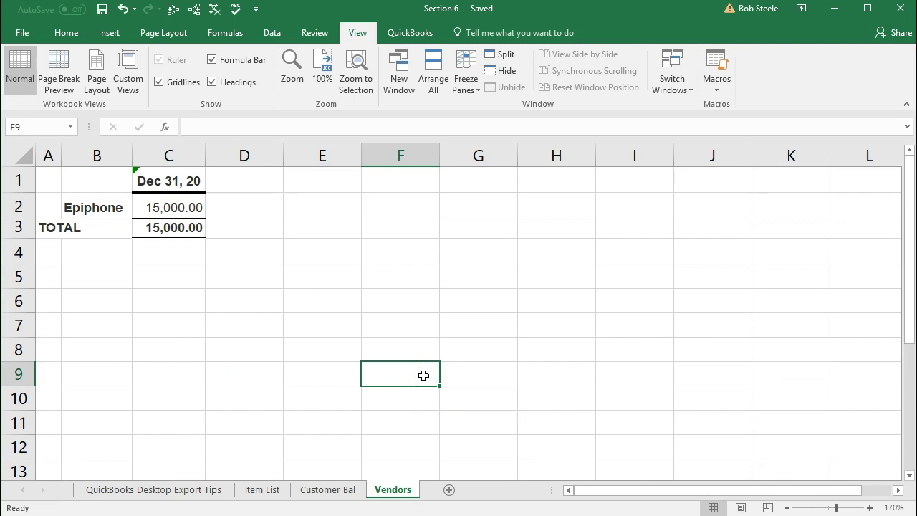
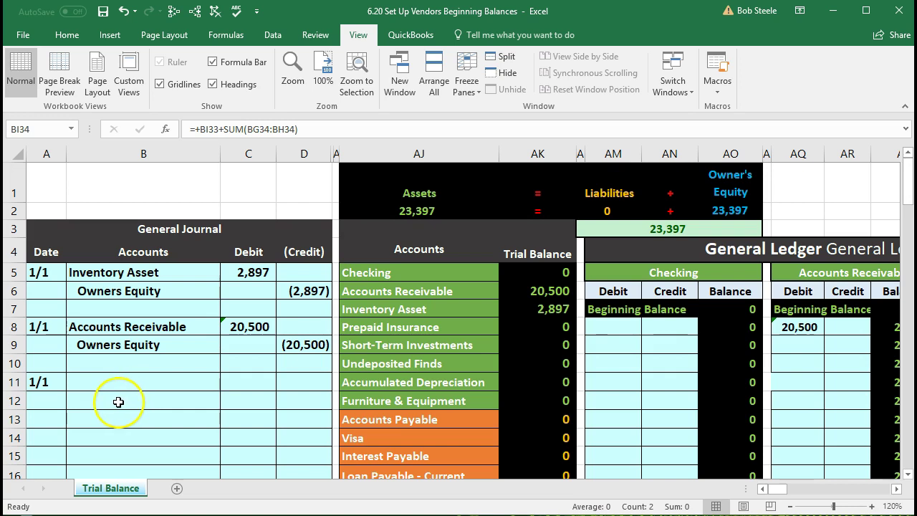
- In the 6.20 Set Up Vendors Beginning Balances workbook, examine the inventory and accounts receivable opening entries in the general journal
{"action": "left_click", "coordinate": [118, 402]}
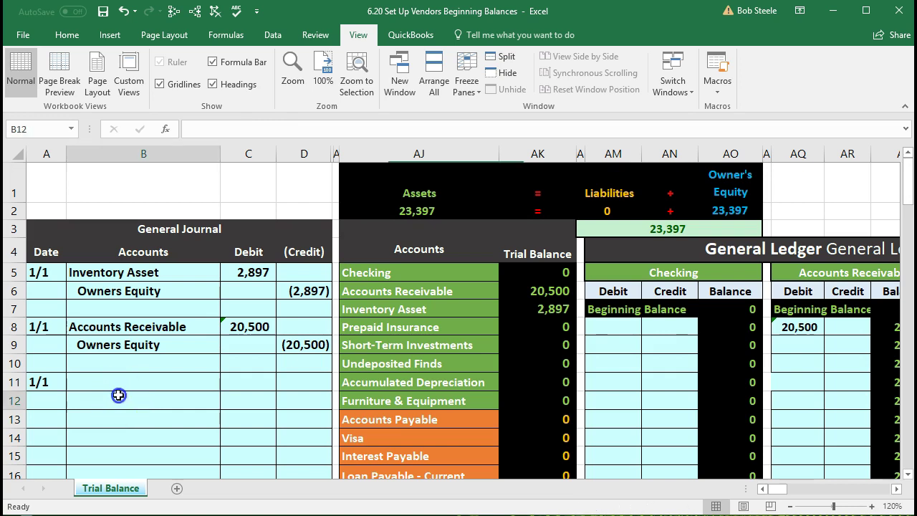
{"action": "left_click", "coordinate": [239, 276]}
{"action": "left_click", "coordinate": [235, 326]}
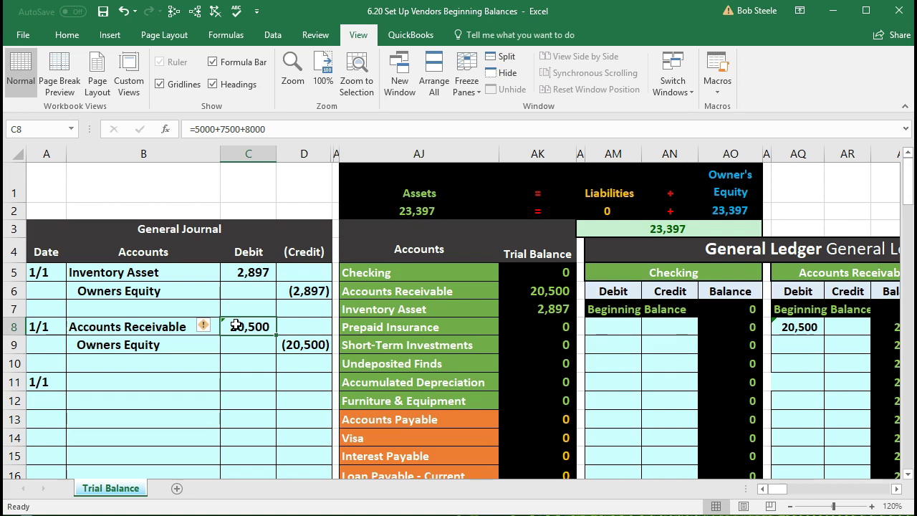
- Fill the narrow cell AI13 beside Accounts Payable in the trial balance with yellow
{"action": "left_click", "coordinate": [333, 419]}
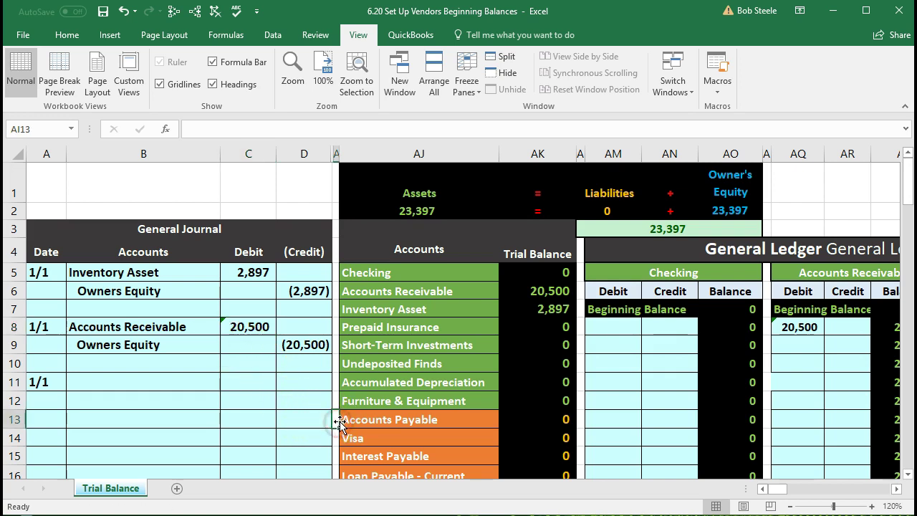
{"action": "right_click", "coordinate": [338, 419]}
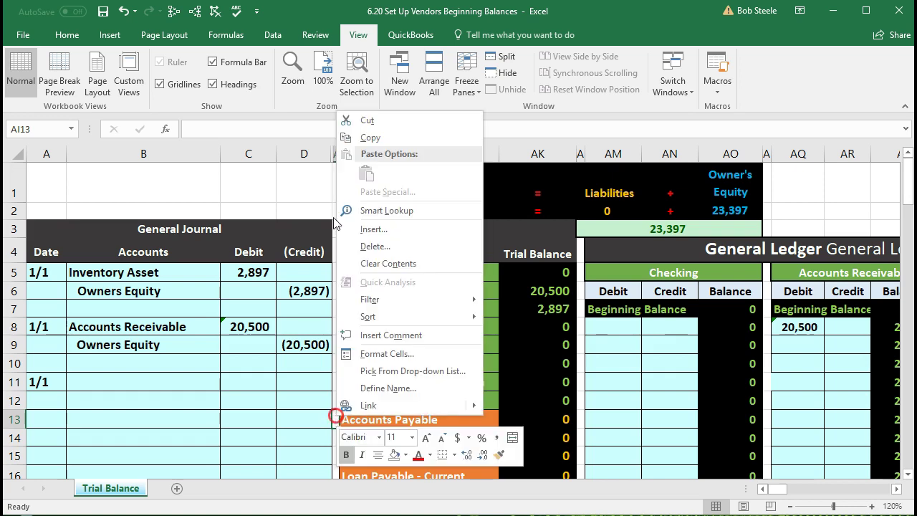
{"action": "left_click", "coordinate": [405, 454]}
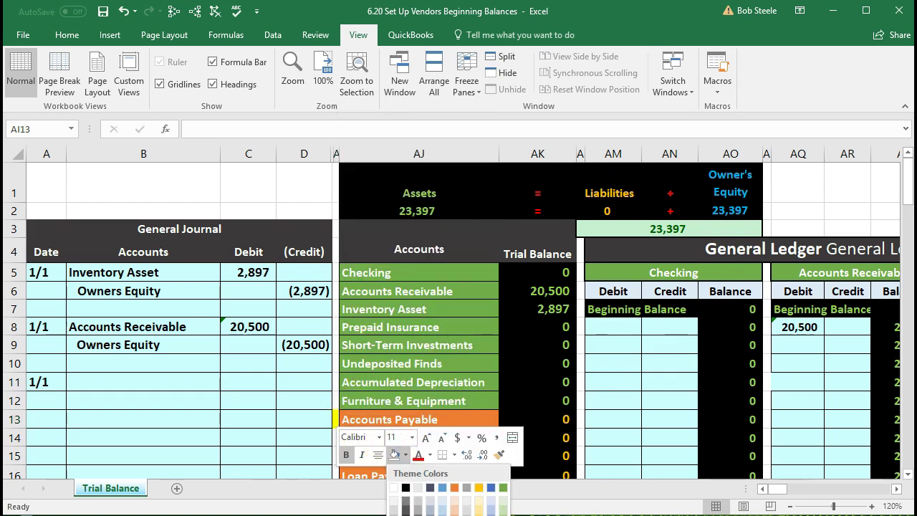
{"action": "left_click", "coordinate": [479, 487]}
{"action": "left_click", "coordinate": [300, 454]}
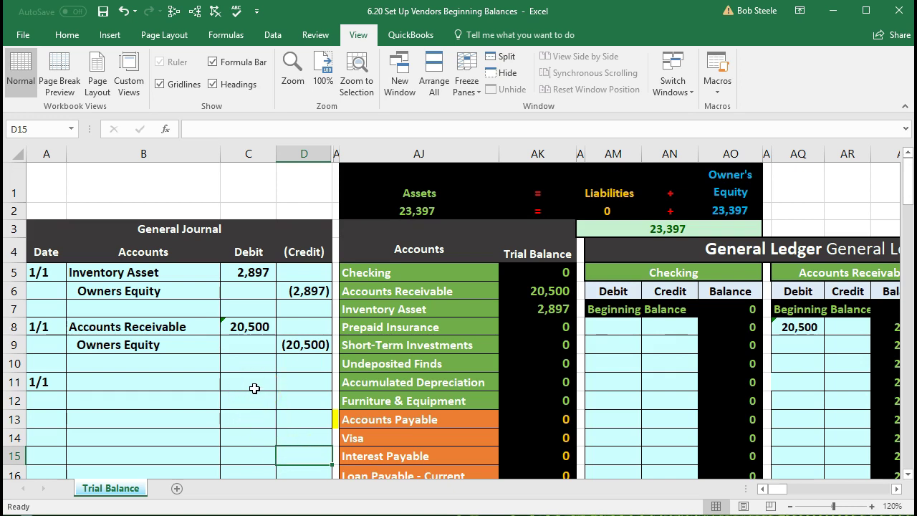
- Review the Trial Balance sheet's general ledger, balance sheet, inventory and customer ledger sections across to the Accounts Payable Subsidiary Ledger
{"action": "left_click", "coordinate": [254, 381]}
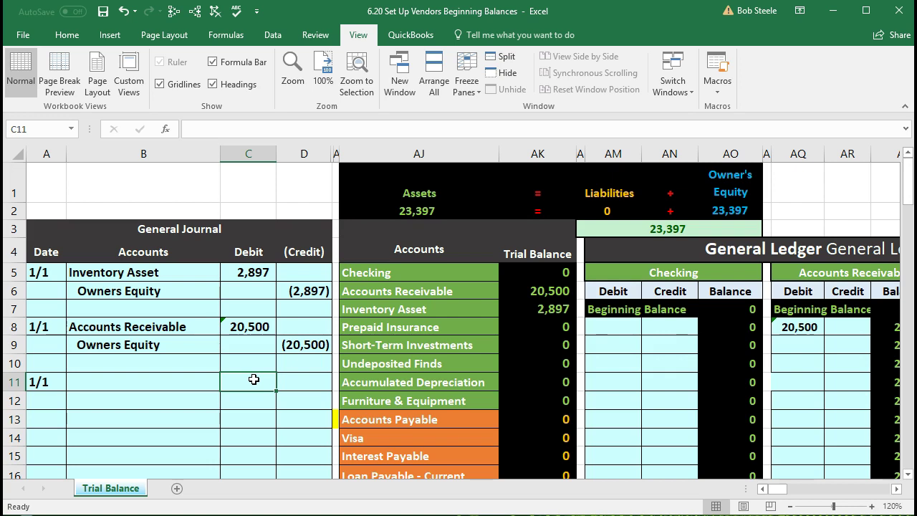
{"action": "key", "text": "Right"}
{"action": "key", "text": "Right"}
{"action": "key", "text": "Right"}
{"action": "key", "text": "Right"}
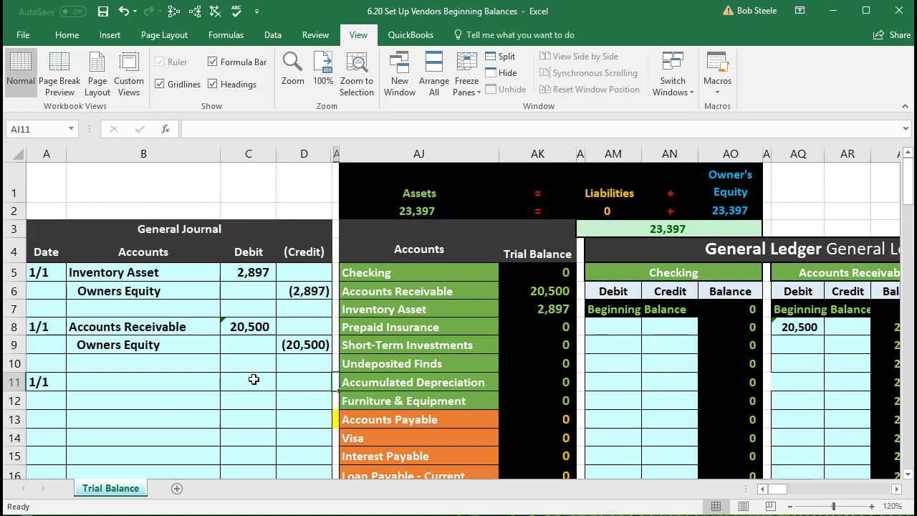
{"action": "key", "text": "Down"}
{"action": "key", "text": "Down"}
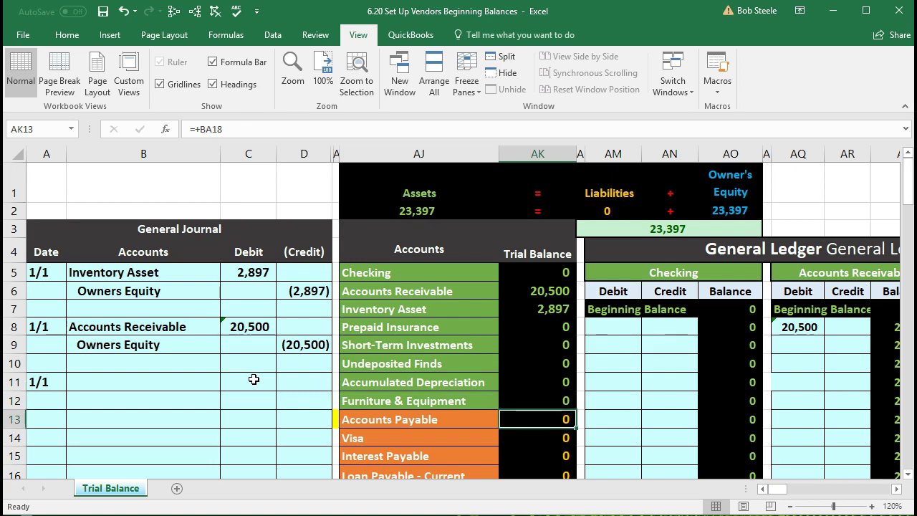
{"action": "key", "text": "Right"}
{"action": "key", "text": "Right"}
{"action": "key", "text": "Right"}
{"action": "key", "text": "Right"}
{"action": "key", "text": "Right"}
{"action": "key", "text": "Right"}
{"action": "key", "text": "Right"}
{"action": "key", "text": "Right"}
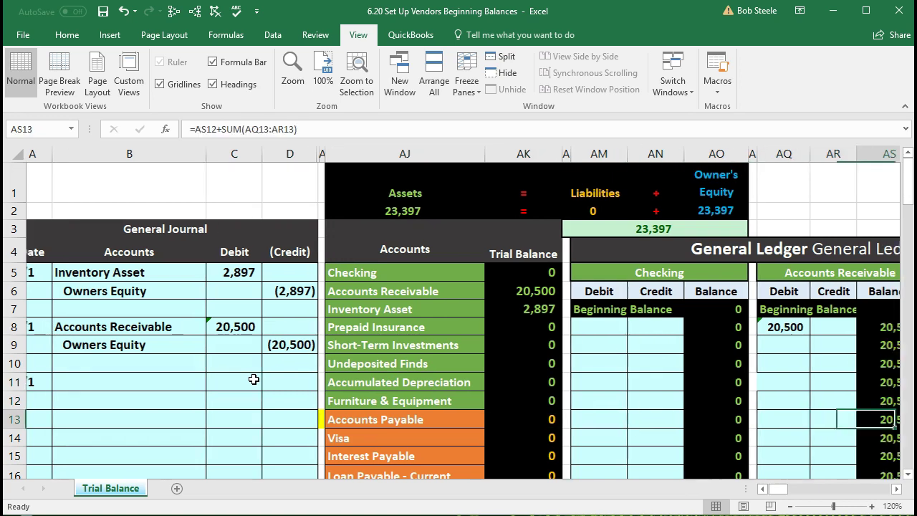
{"action": "key", "text": "Right"}
{"action": "key", "text": "Right"}
{"action": "key", "text": "Right"}
{"action": "key", "text": "Right"}
{"action": "key", "text": "Right"}
{"action": "key", "text": "Right"}
{"action": "key", "text": "Right"}
{"action": "key", "text": "Right"}
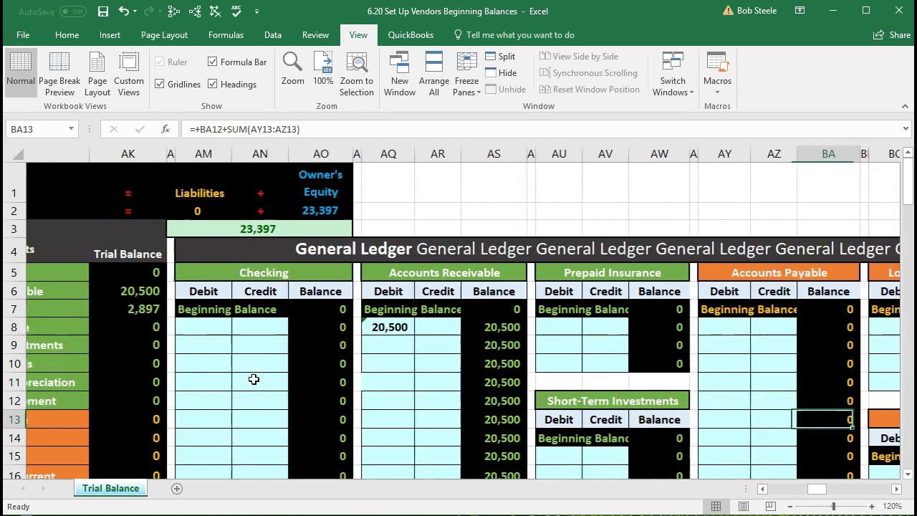
{"action": "key", "text": "Right"}
{"action": "key", "text": "Right"}
{"action": "key", "text": "Right"}
{"action": "key", "text": "Right"}
{"action": "key", "text": "Right"}
{"action": "key", "text": "Right"}
{"action": "key", "text": "Right"}
{"action": "key", "text": "Right"}
{"action": "key", "text": "Right"}
{"action": "key", "text": "Right"}
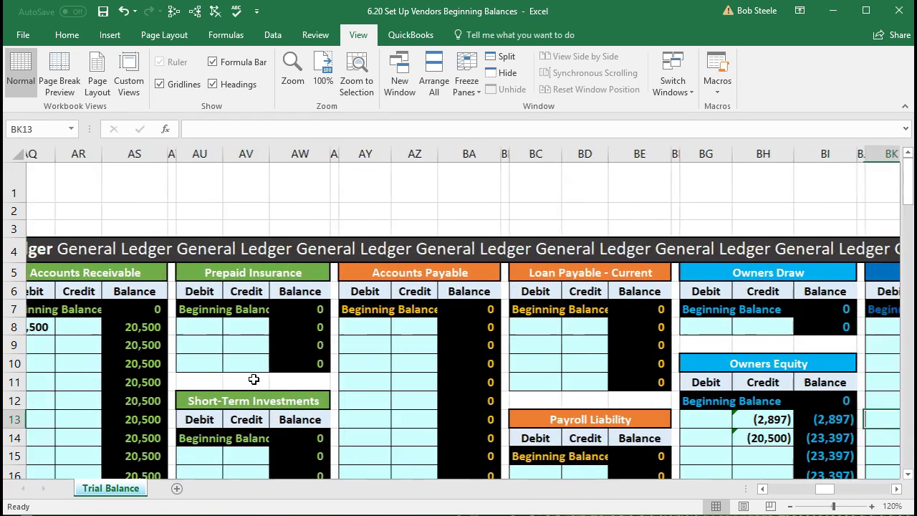
{"action": "key", "text": "Right"}
{"action": "key", "text": "Right"}
{"action": "key", "text": "Right"}
{"action": "key", "text": "Right"}
{"action": "key", "text": "Right"}
{"action": "key", "text": "Right"}
{"action": "key", "text": "Right"}
{"action": "key", "text": "Right"}
{"action": "key", "text": "Right"}
{"action": "key", "text": "Right"}
{"action": "key", "text": "Right"}
{"action": "key", "text": "Right"}
{"action": "key", "text": "Right"}
{"action": "key", "text": "Right"}
{"action": "key", "text": "Right"}
{"action": "key", "text": "Right"}
{"action": "key", "text": "Right"}
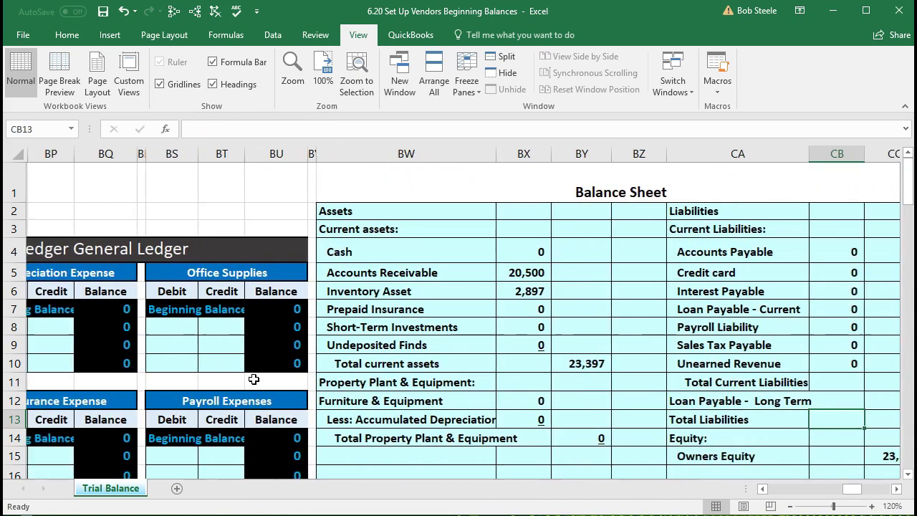
{"action": "key", "text": "Right"}
{"action": "key", "text": "Right"}
{"action": "key", "text": "Right"}
{"action": "key", "text": "Right"}
{"action": "key", "text": "Right"}
{"action": "key", "text": "Right"}
{"action": "key", "text": "Right"}
{"action": "key", "text": "Right"}
{"action": "key", "text": "Right"}
{"action": "key", "text": "Right"}
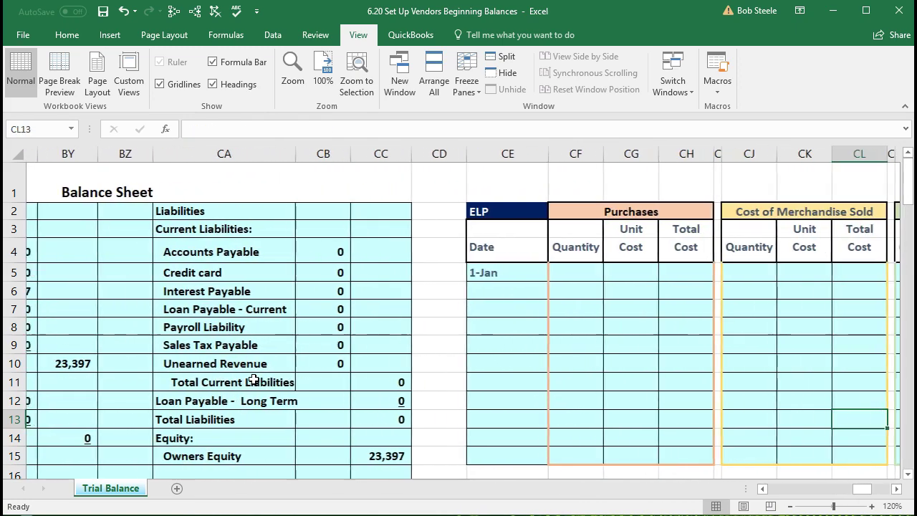
{"action": "key", "text": "Right"}
{"action": "key", "text": "Right"}
{"action": "key", "text": "Right"}
{"action": "key", "text": "Right"}
{"action": "key", "text": "Right"}
{"action": "key", "text": "Right"}
{"action": "key", "text": "Right"}
{"action": "key", "text": "Right"}
{"action": "key", "text": "Right"}
{"action": "key", "text": "Right"}
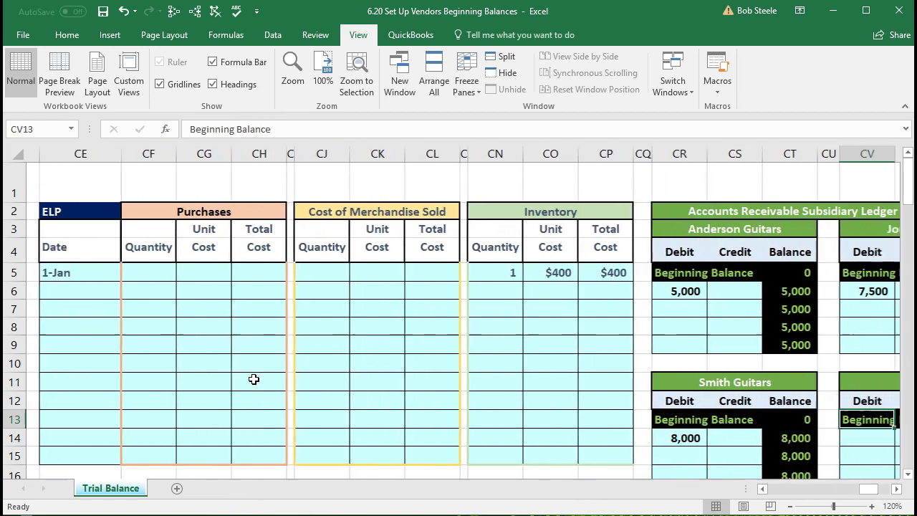
{"action": "key", "text": "Right"}
{"action": "key", "text": "Right"}
{"action": "key", "text": "Right"}
{"action": "key", "text": "Right"}
{"action": "key", "text": "Right"}
{"action": "key", "text": "Right"}
{"action": "key", "text": "Right"}
{"action": "key", "text": "Right"}
{"action": "key", "text": "Right"}
{"action": "key", "text": "Right"}
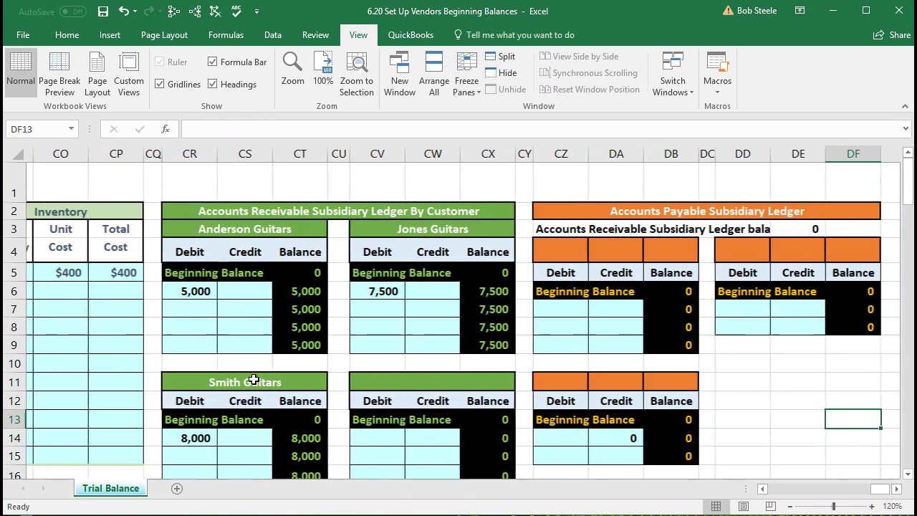
{"action": "key", "text": "Right"}
{"action": "key", "text": "Right"}
{"action": "key", "text": "Right"}
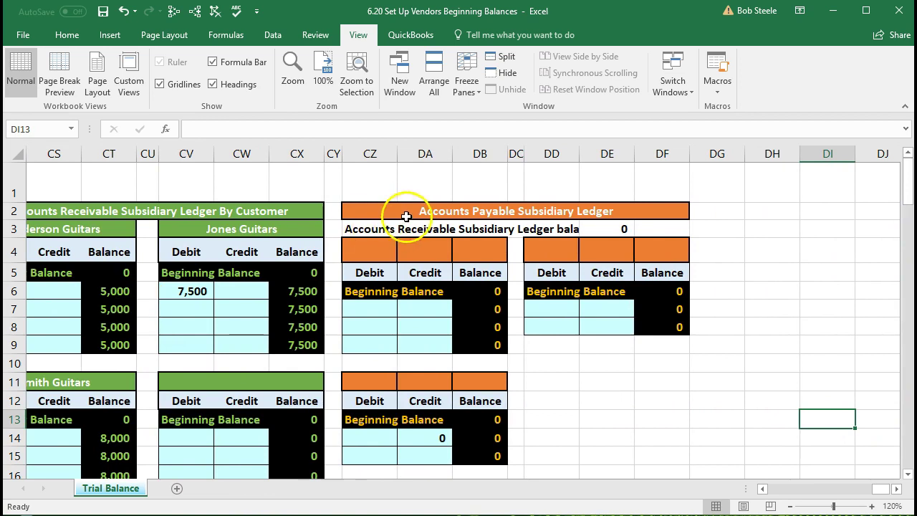
- In the Accounts Payable Subsidiary Ledger, remove the inner borders from the vendor heading cells and enter Epiphone as the first vendor heading
{"action": "left_click", "coordinate": [389, 212]}
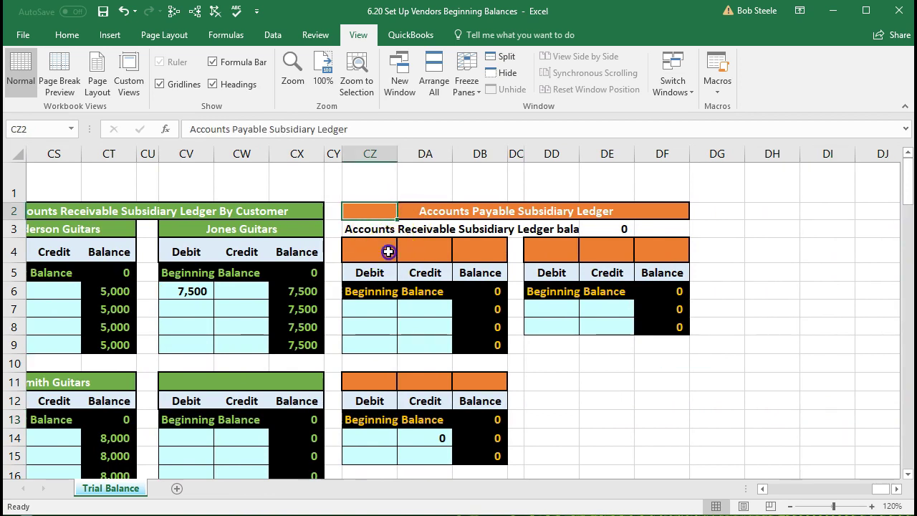
{"action": "left_click", "coordinate": [389, 251]}
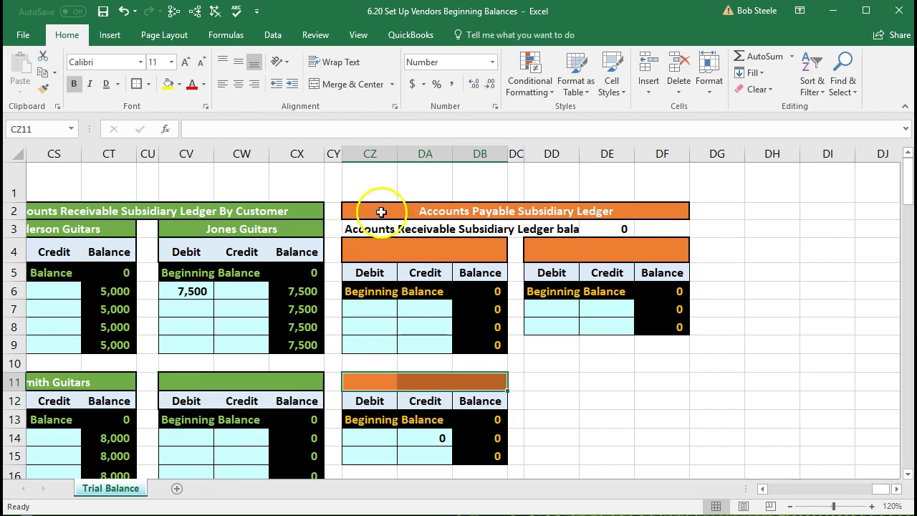
{"action": "left_click", "coordinate": [382, 211]}
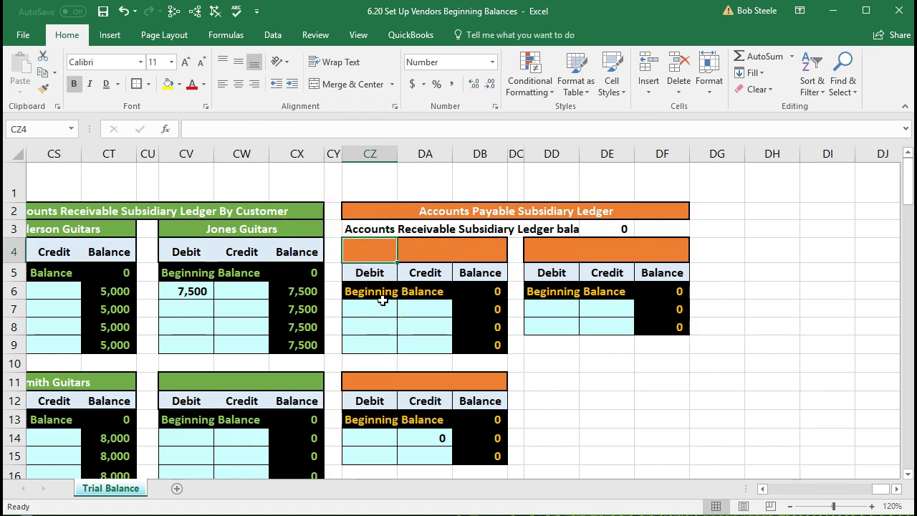
{"action": "scroll", "coordinate": [383, 300], "scroll_direction": "down", "scroll_amount": 1}
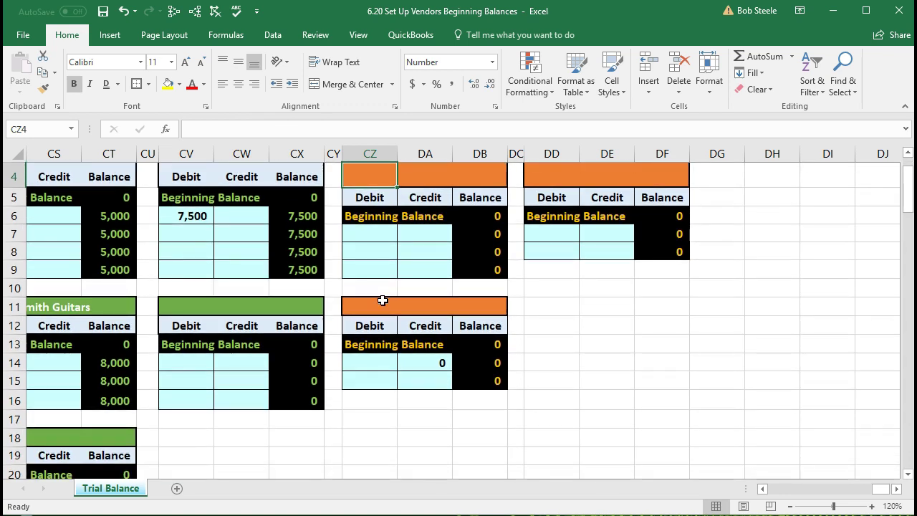
{"action": "scroll", "coordinate": [383, 301], "scroll_direction": "up", "scroll_amount": 1}
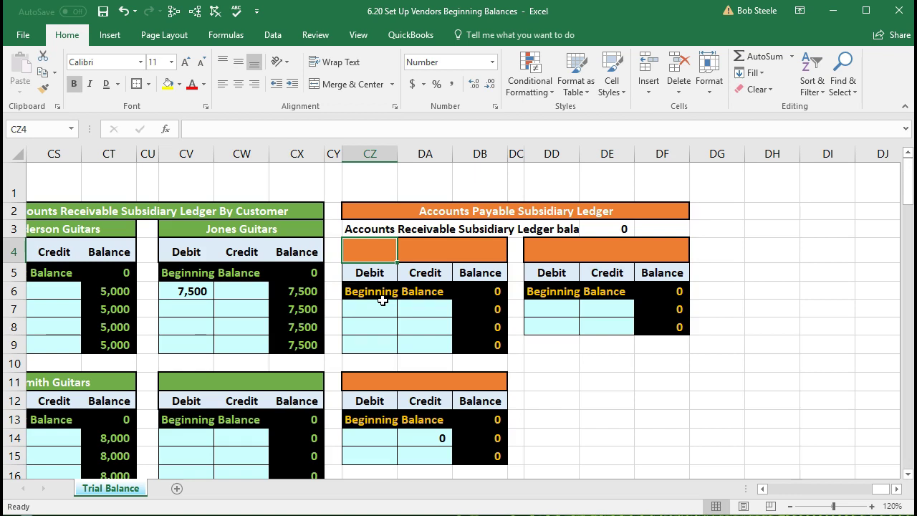
{"action": "type", "text": "Epiphone"}
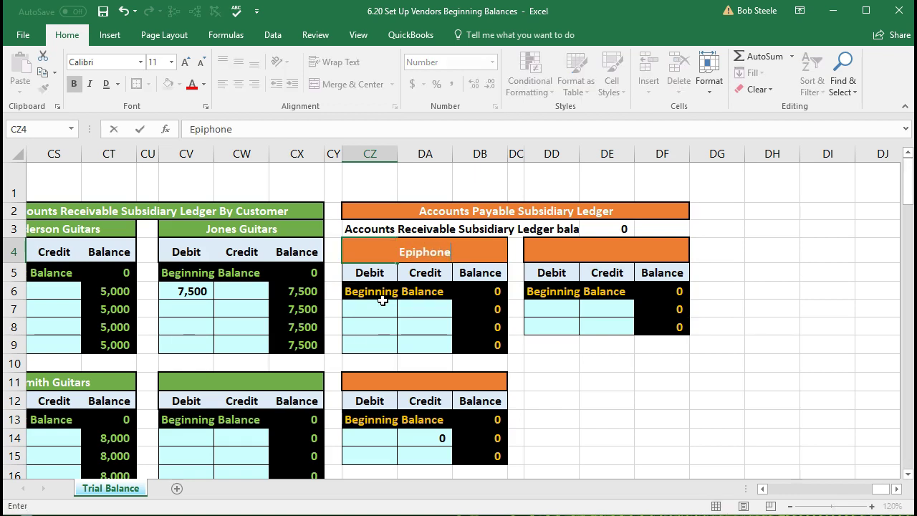
{"action": "key", "text": "Return"}
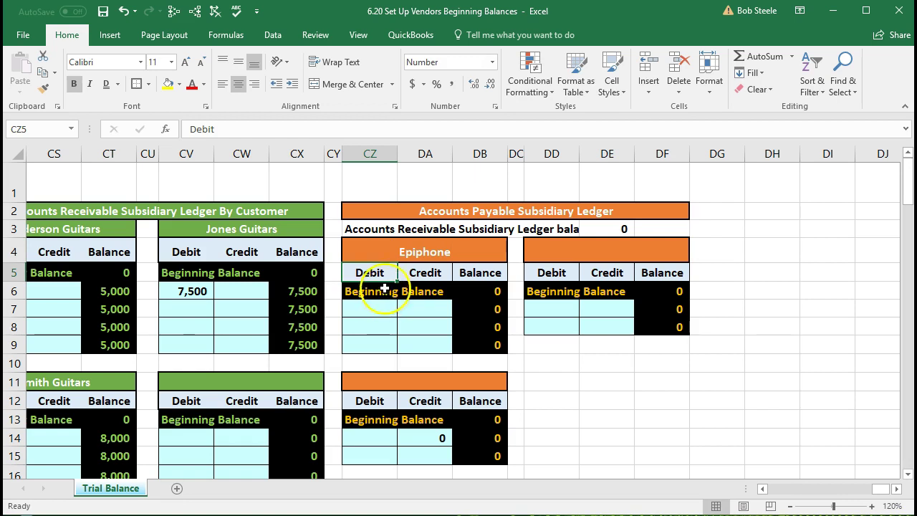
{"action": "left_click", "coordinate": [373, 245]}
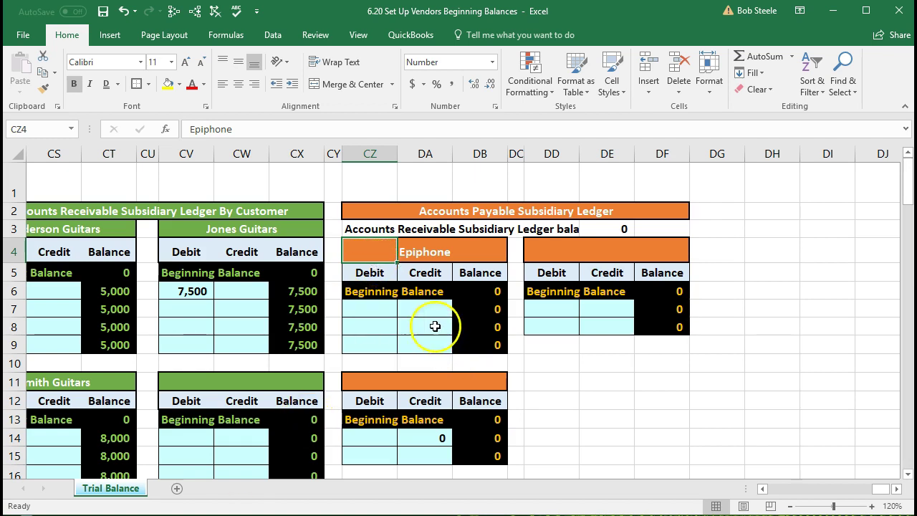
- Enter -15000 in the Credit column of the Epiphone account, on the first row below Beginning Balance
{"action": "left_click", "coordinate": [421, 306]}
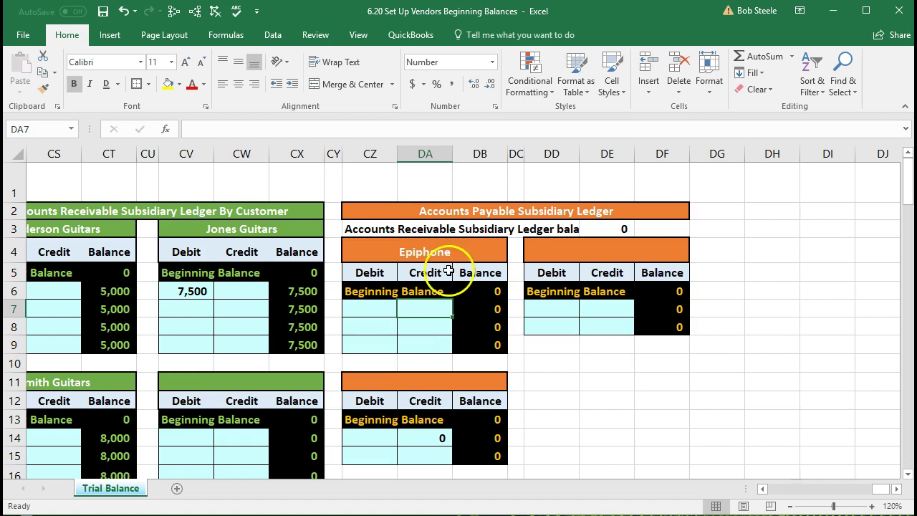
{"action": "type", "text": "-"}
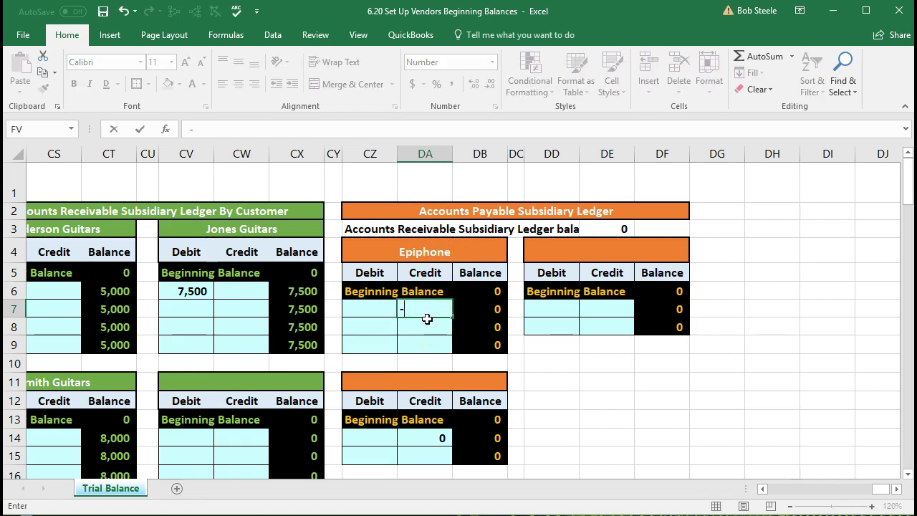
{"action": "type", "text": "15000"}
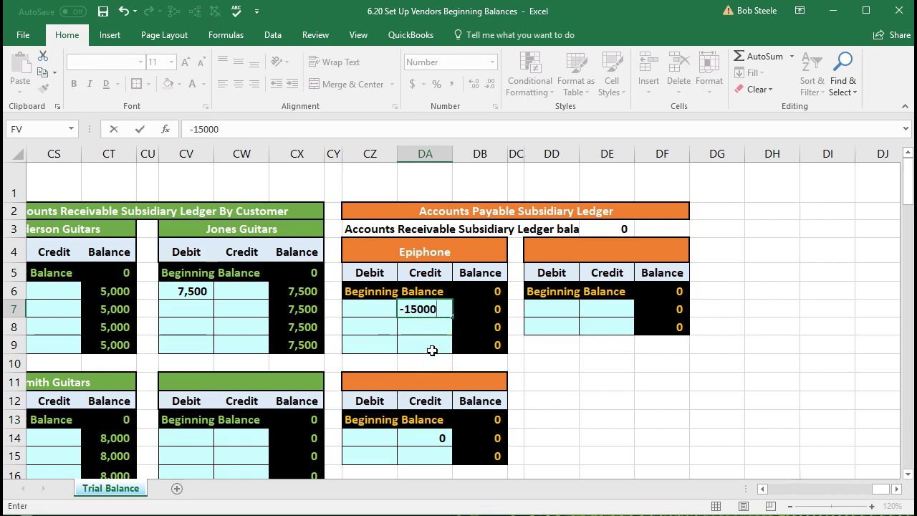
{"action": "key", "text": "Return"}
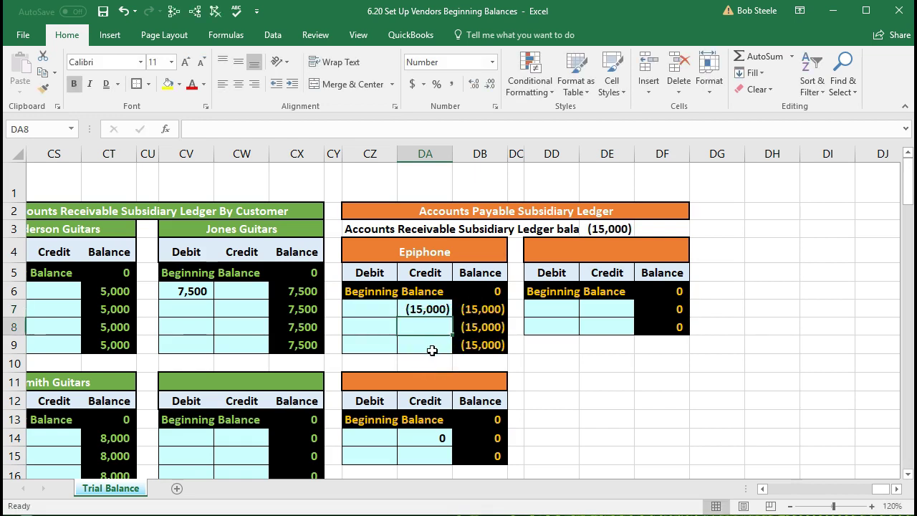
- Examine the formulas behind Epiphone's running balance and the total balance of the Accounts Payable Subsidiary Ledger
{"action": "left_click", "coordinate": [481, 309]}
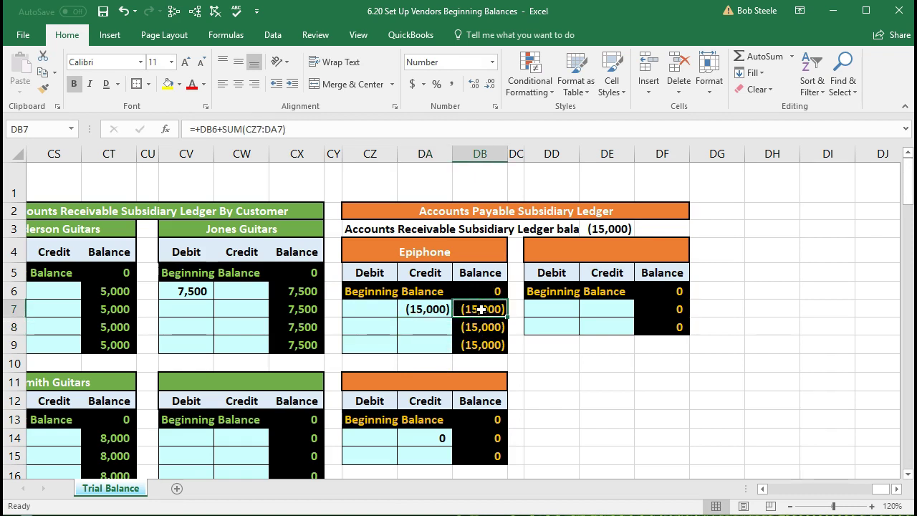
{"action": "double_click", "coordinate": [607, 228]}
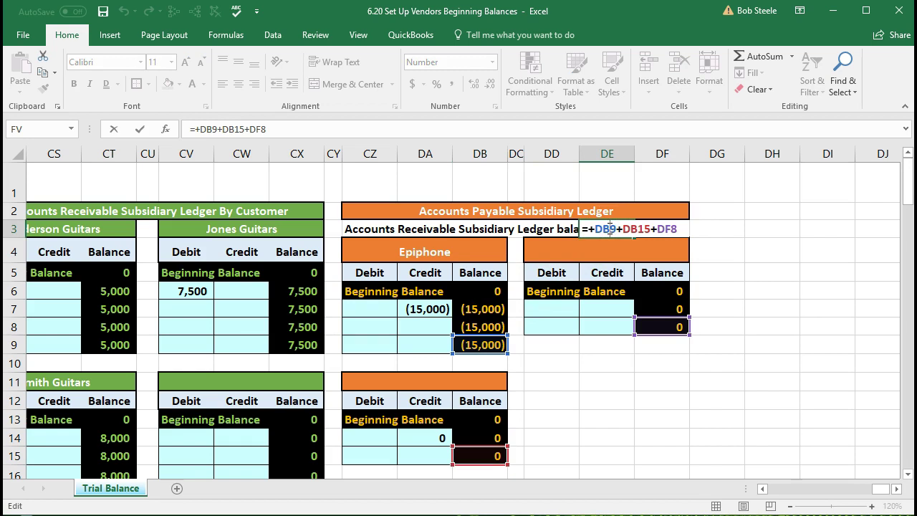
{"action": "key", "text": "Return"}
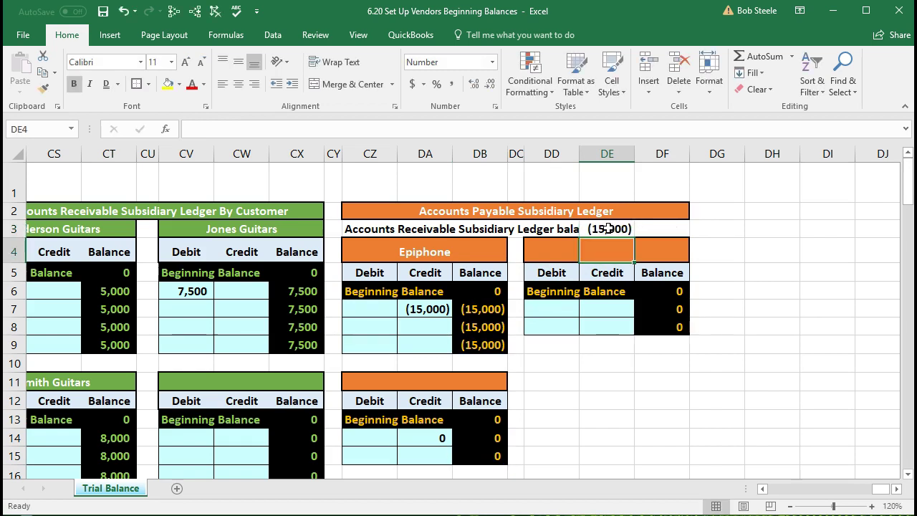
{"action": "left_click", "coordinate": [607, 228]}
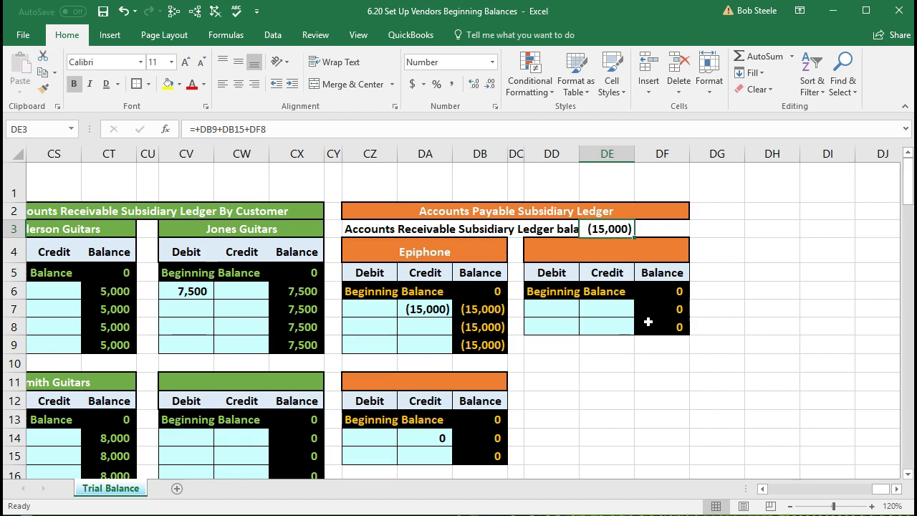
{"action": "key", "text": "Down"}
{"action": "key", "text": "Down"}
{"action": "key", "text": "Down"}
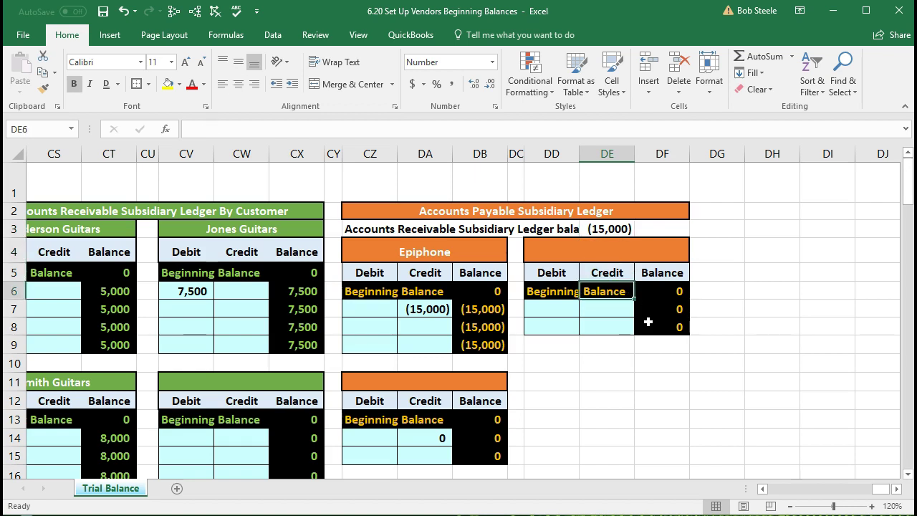
- Return to the General Journal and enter the date 1/1 in cell A11 for the third journal entry
{"action": "key", "text": "Left"}
{"action": "key", "text": "Left"}
{"action": "key", "text": "Left"}
{"action": "key", "text": "Left"}
{"action": "key", "text": "Left"}
{"action": "key", "text": "Left"}
{"action": "key", "text": "Left"}
{"action": "key", "text": "Left"}
{"action": "key", "text": "Left"}
{"action": "key", "text": "Left"}
{"action": "key", "text": "Left"}
{"action": "key", "text": "Left"}
{"action": "key", "text": "Left"}
{"action": "key", "text": "Left"}
{"action": "key", "text": "Left"}
{"action": "key", "text": "Left"}
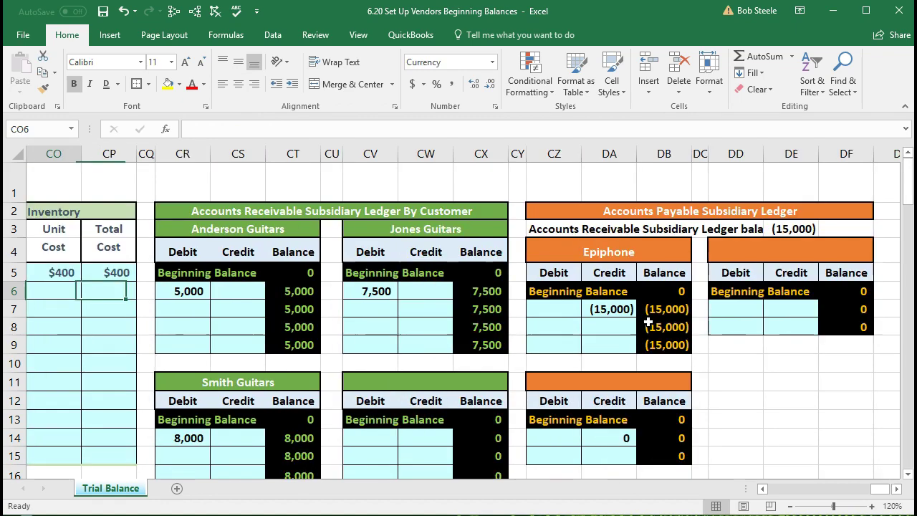
{"action": "key", "text": "Left"}
{"action": "key", "text": "Left"}
{"action": "key", "text": "Left"}
{"action": "key", "text": "Left"}
{"action": "key", "text": "Left"}
{"action": "key", "text": "Left"}
{"action": "key", "text": "Left"}
{"action": "key", "text": "Left"}
{"action": "key", "text": "Left"}
{"action": "key", "text": "Left"}
{"action": "key", "text": "Left"}
{"action": "key", "text": "Left"}
{"action": "key", "text": "Left"}
{"action": "key", "text": "Left"}
{"action": "key", "text": "Left"}
{"action": "key", "text": "Left"}
{"action": "key", "text": "Left"}
{"action": "key", "text": "Left"}
{"action": "key", "text": "Left"}
{"action": "key", "text": "Left"}
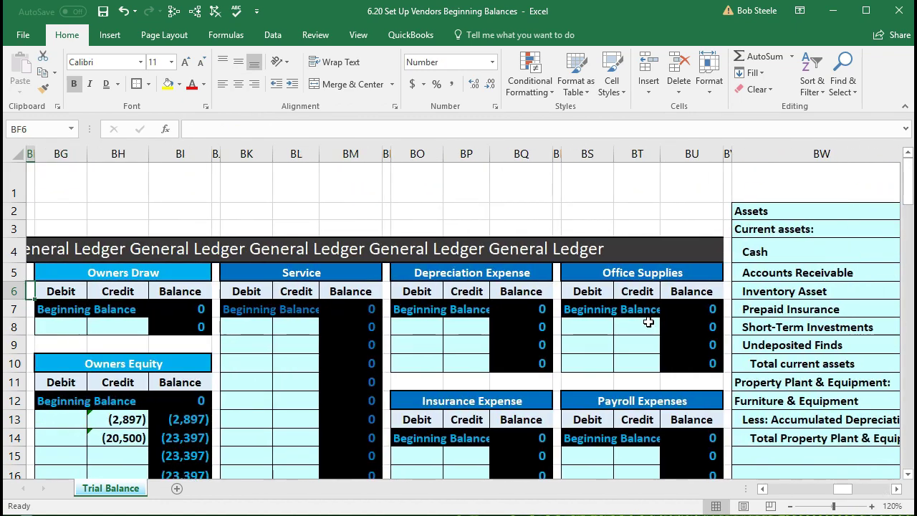
{"action": "key", "text": "Left"}
{"action": "key", "text": "Left"}
{"action": "key", "text": "Left"}
{"action": "key", "text": "Left"}
{"action": "key", "text": "Left"}
{"action": "key", "text": "Left"}
{"action": "key", "text": "Left"}
{"action": "key", "text": "Left"}
{"action": "key", "text": "Left"}
{"action": "key", "text": "Left"}
{"action": "key", "text": "Left"}
{"action": "key", "text": "Left"}
{"action": "key", "text": "Left"}
{"action": "key", "text": "Left"}
{"action": "key", "text": "Left"}
{"action": "key", "text": "Left"}
{"action": "key", "text": "Left"}
{"action": "key", "text": "Left"}
{"action": "key", "text": "Left"}
{"action": "key", "text": "Left"}
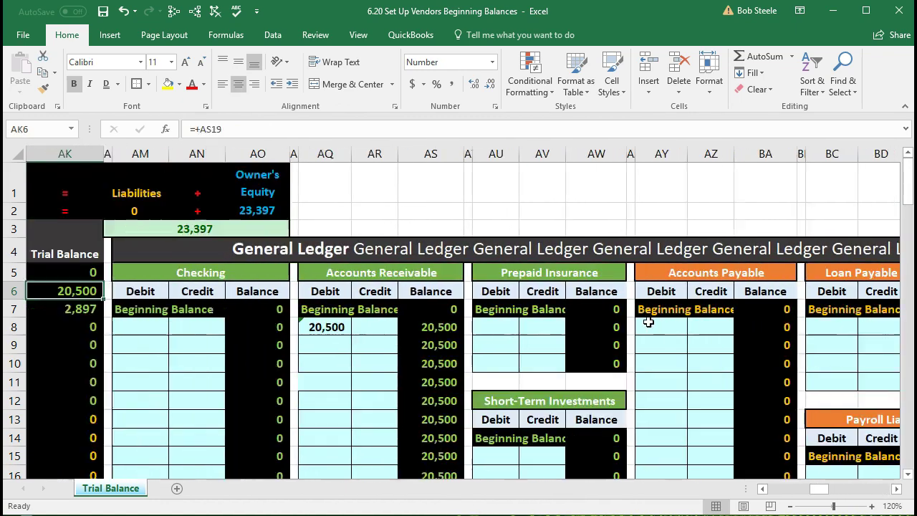
{"action": "key", "text": "Home"}
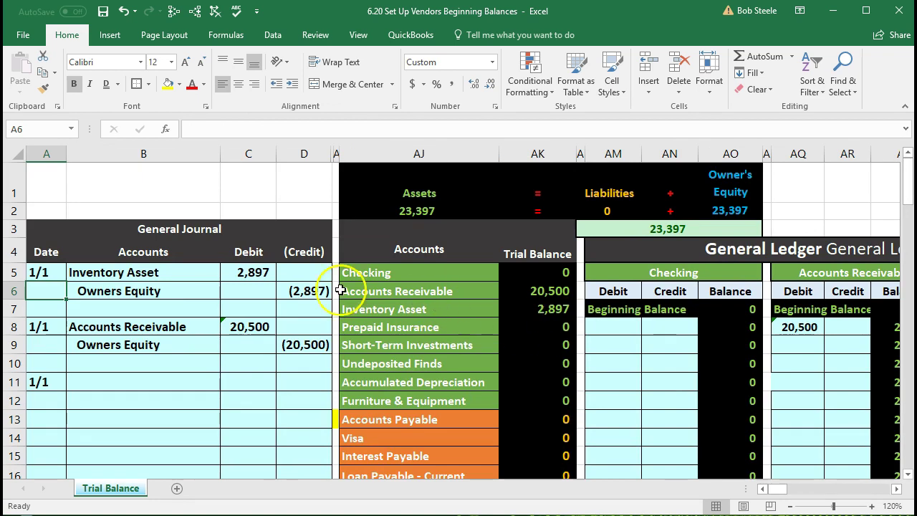
{"action": "left_click", "coordinate": [46, 385]}
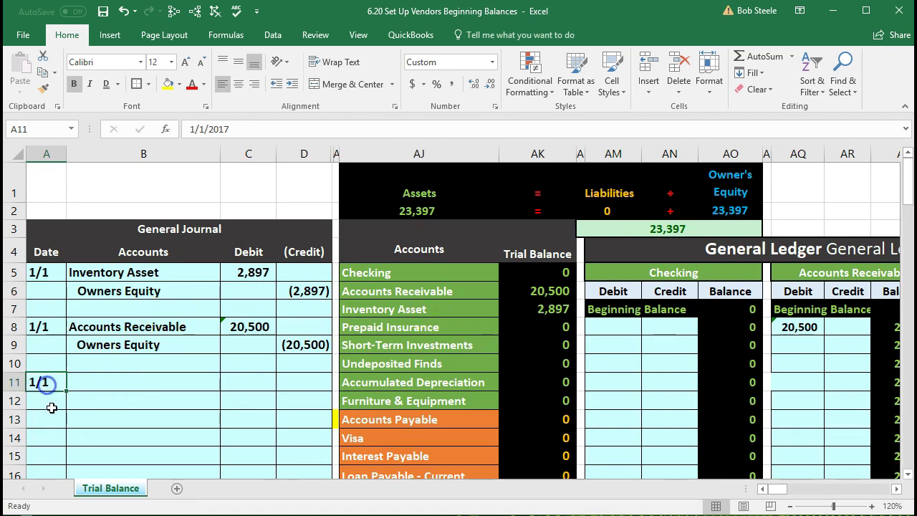
{"action": "type", "text": "1/1"}
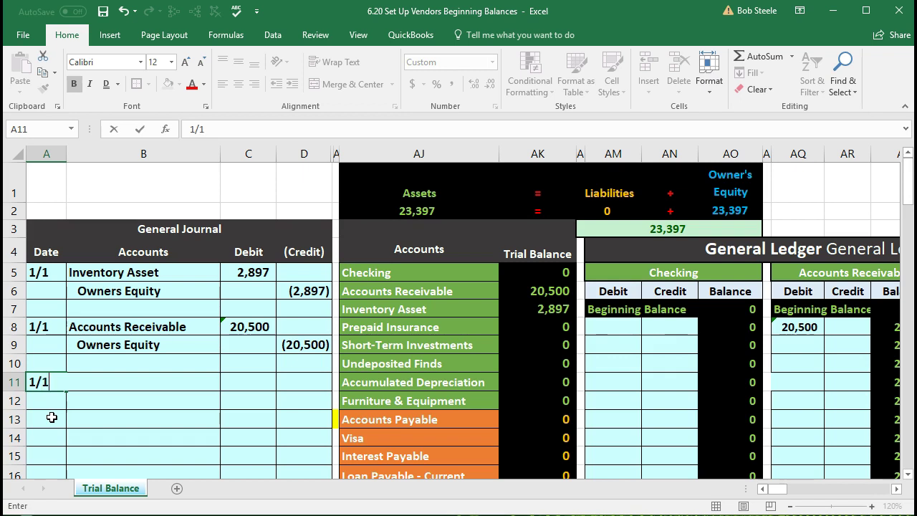
{"action": "key", "text": "Return"}
{"action": "key", "text": "Up"}
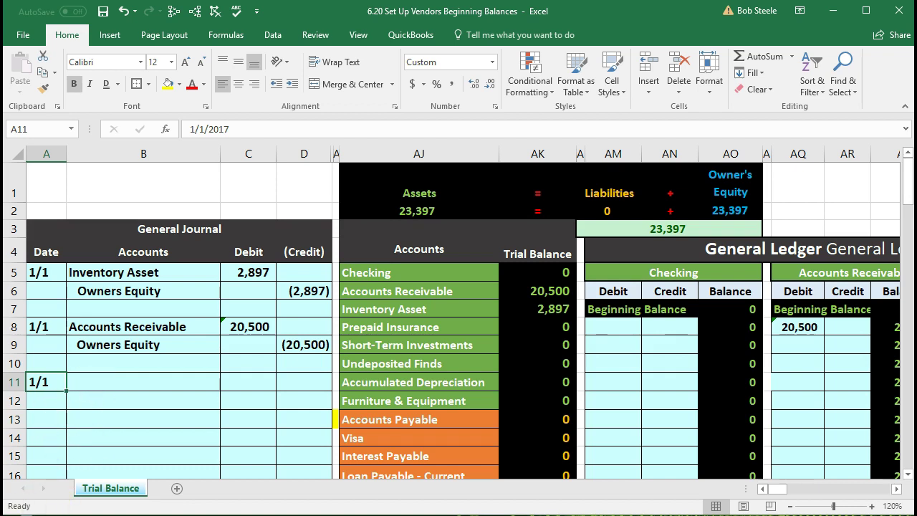
- Copy the Accounts Payable account name from the trial balance and paste it as values into journal cell B12
{"action": "left_click", "coordinate": [387, 436]}
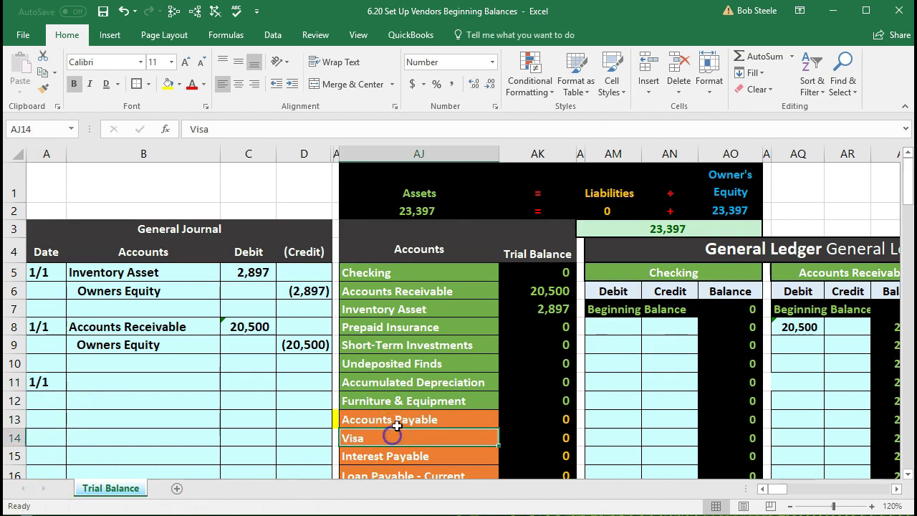
{"action": "left_click", "coordinate": [389, 418]}
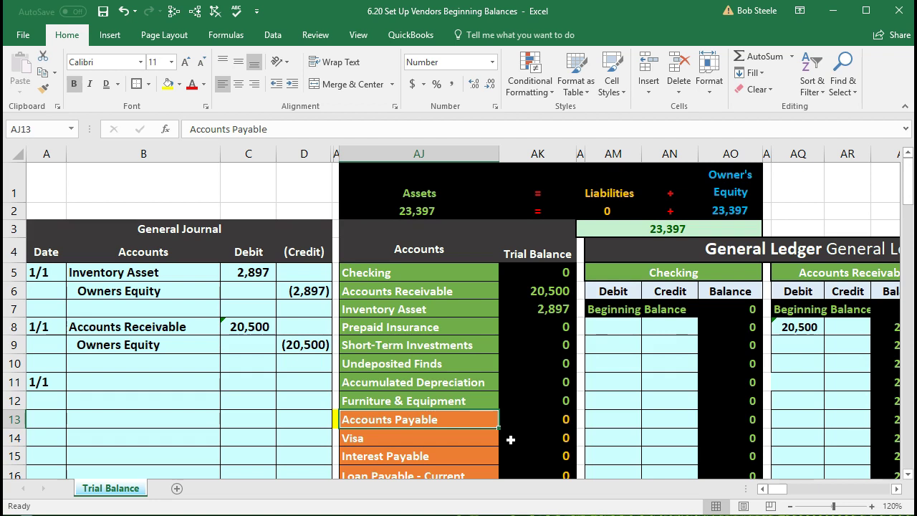
{"action": "right_click", "coordinate": [446, 418]}
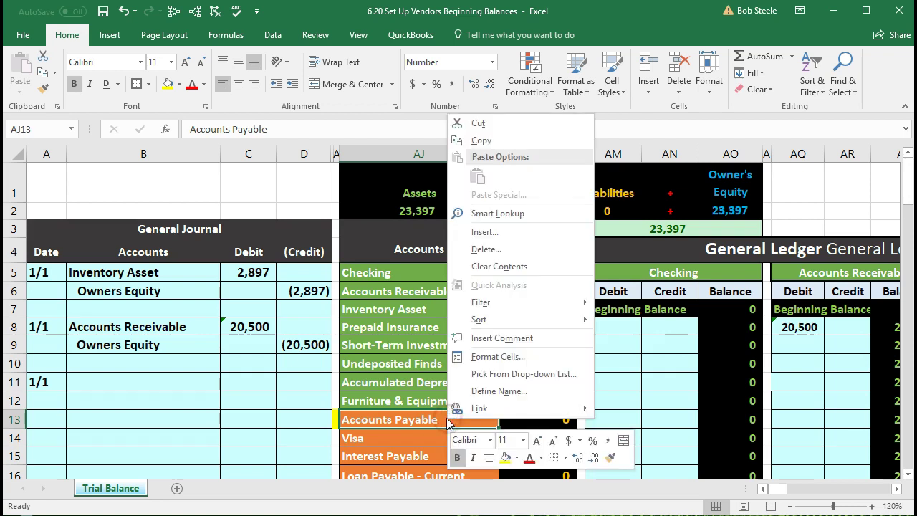
{"action": "left_click", "coordinate": [505, 140]}
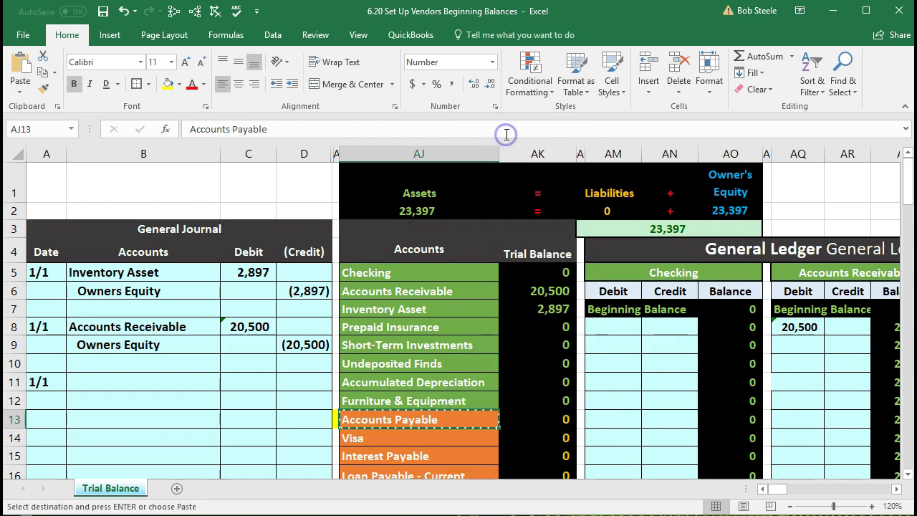
{"action": "left_click", "coordinate": [166, 401]}
{"action": "right_click", "coordinate": [166, 400]}
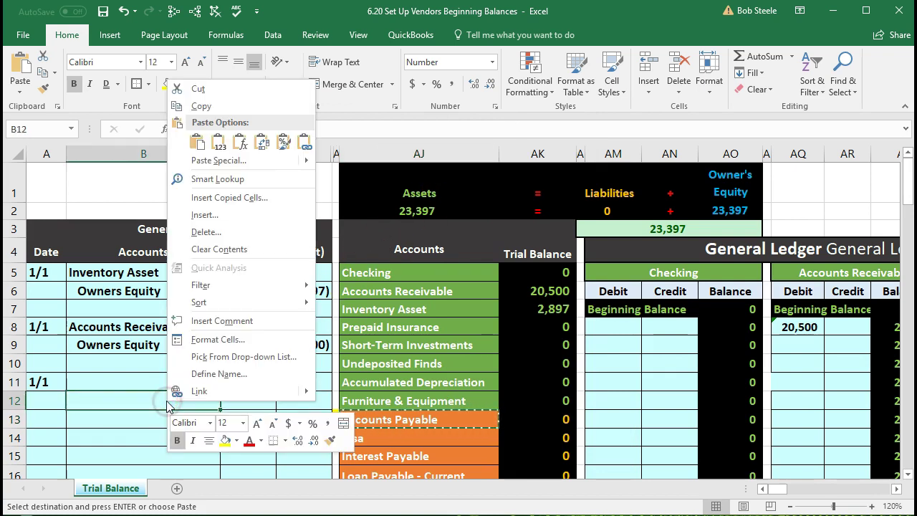
{"action": "left_click", "coordinate": [218, 142]}
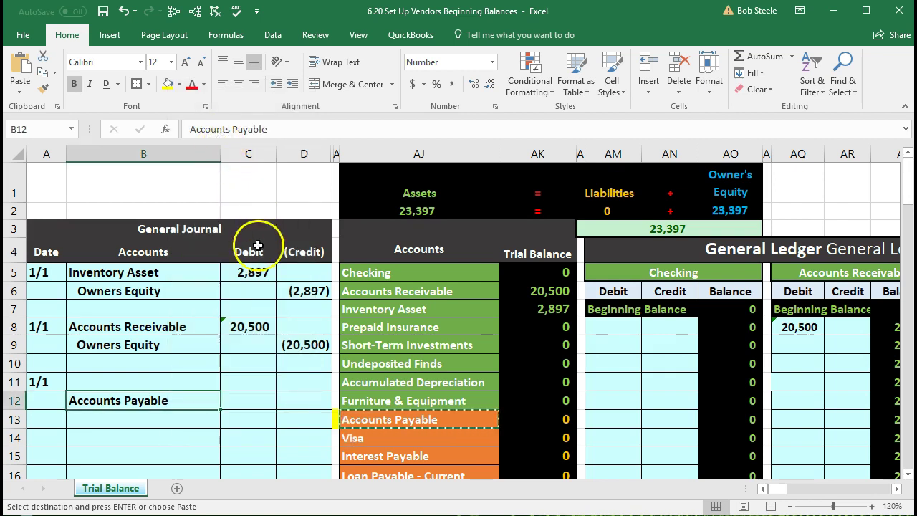
- Enter -15000 in the Credit column of the Accounts Payable line and 15000 in the Debit column of the line above
{"action": "left_click", "coordinate": [299, 400]}
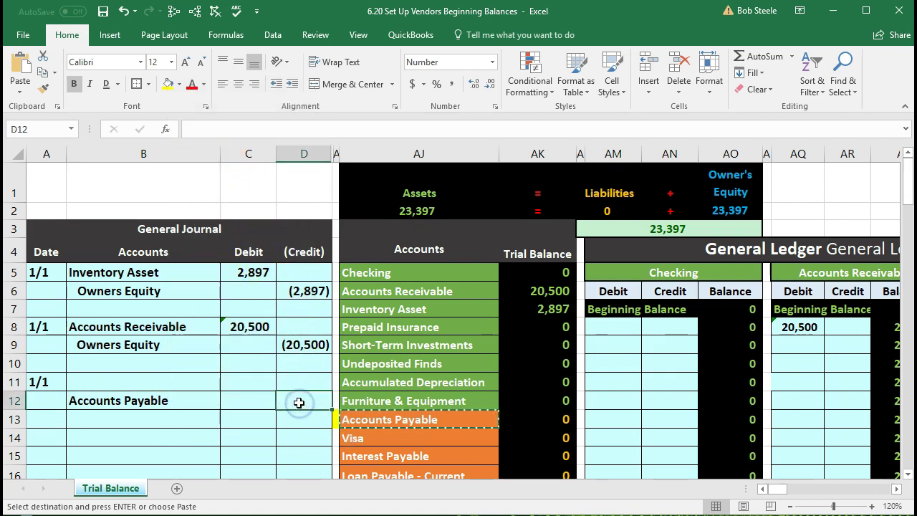
{"action": "type", "text": "-"}
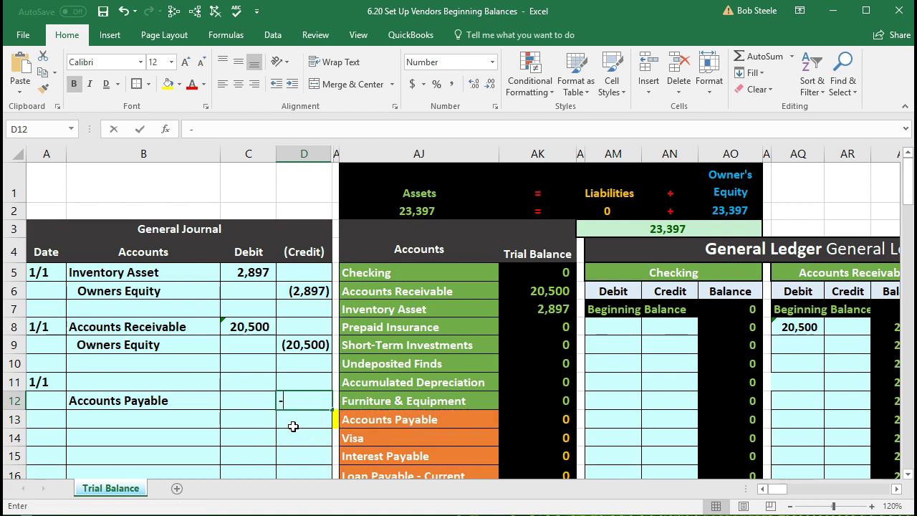
{"action": "type", "text": "1500"}
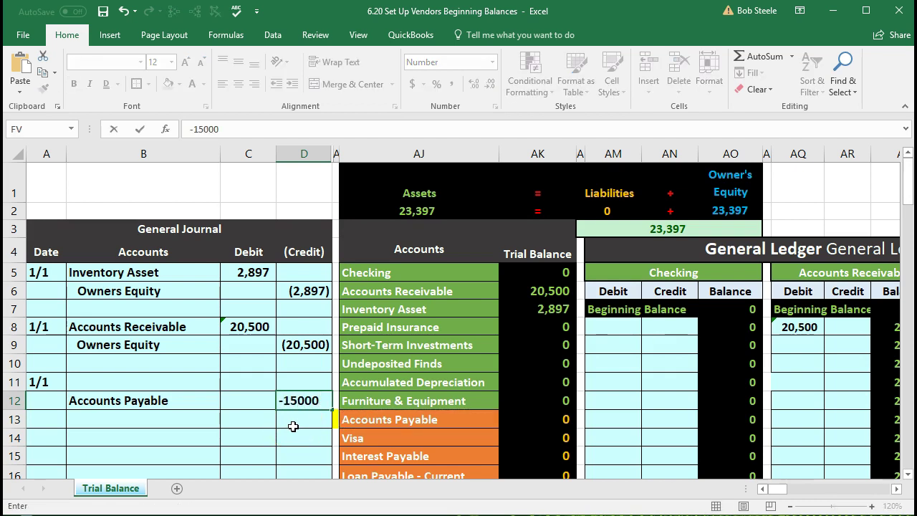
{"action": "type", "text": "0"}
{"action": "key", "text": "Return"}
{"action": "key", "text": "Left"}
{"action": "key", "text": "Up"}
{"action": "key", "text": "Up"}
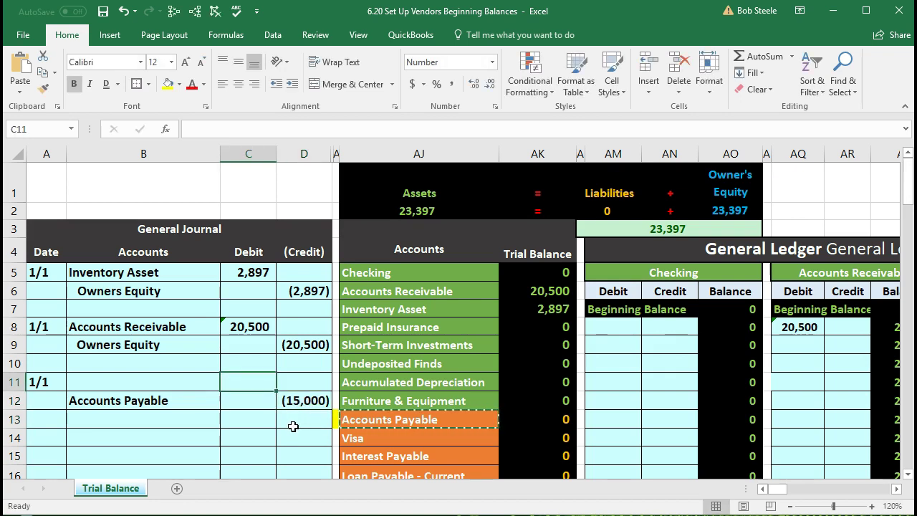
{"action": "type", "text": "15000"}
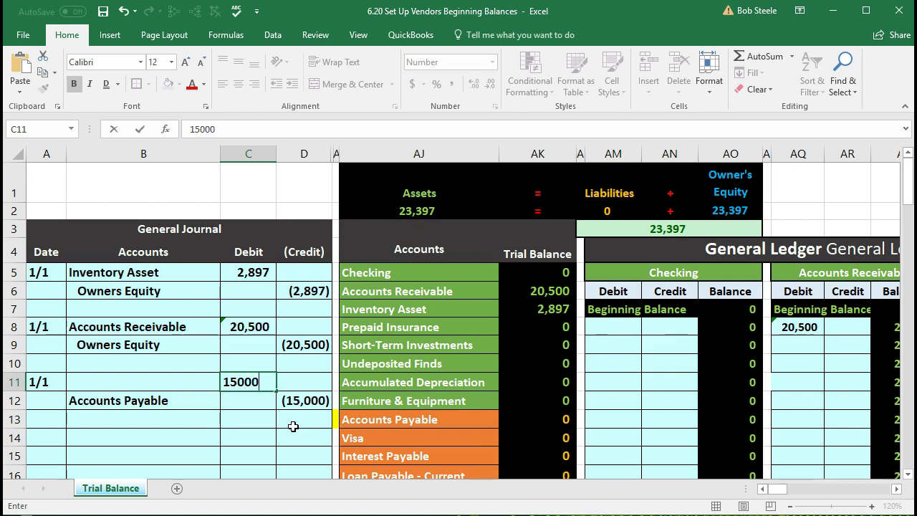
{"action": "key", "text": "Return"}
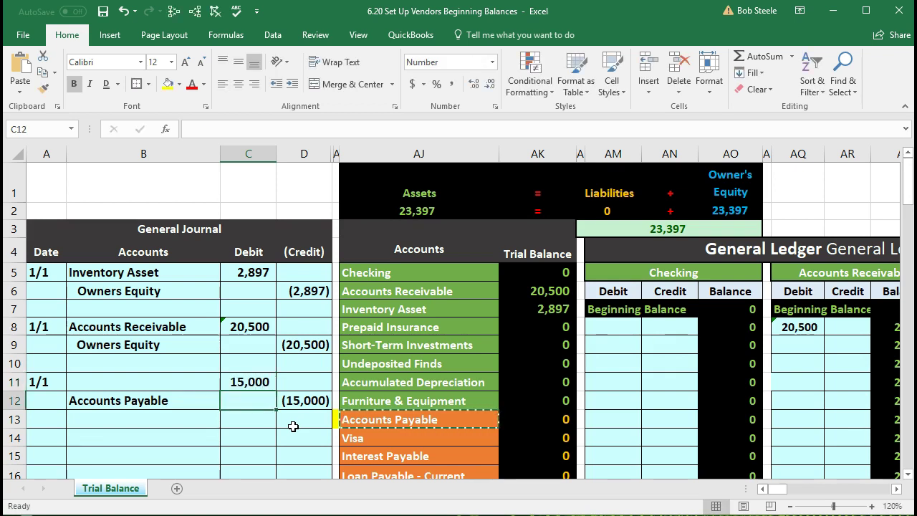
- Examine the Inventory Asset and Owners Equity lines of the trial balance to determine the account for the debit side
{"action": "scroll", "coordinate": [293, 426], "scroll_direction": "down", "scroll_amount": 1}
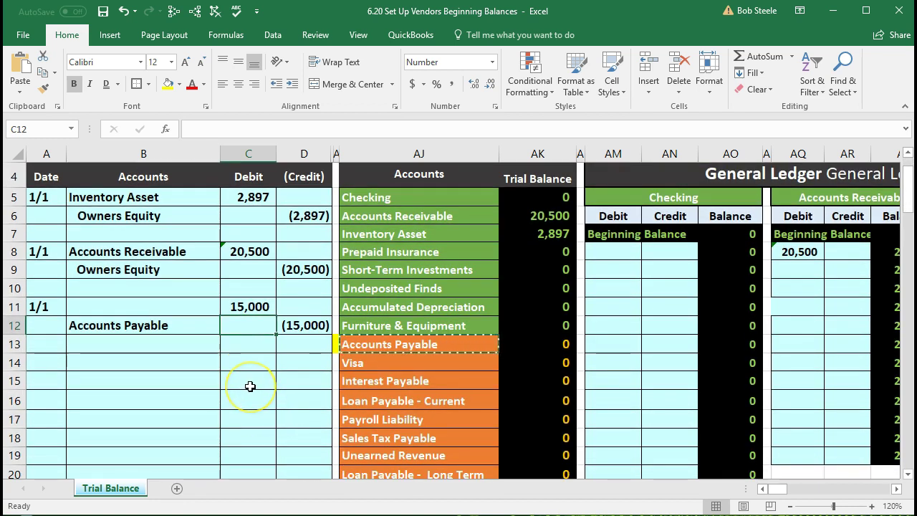
{"action": "left_click", "coordinate": [443, 235]}
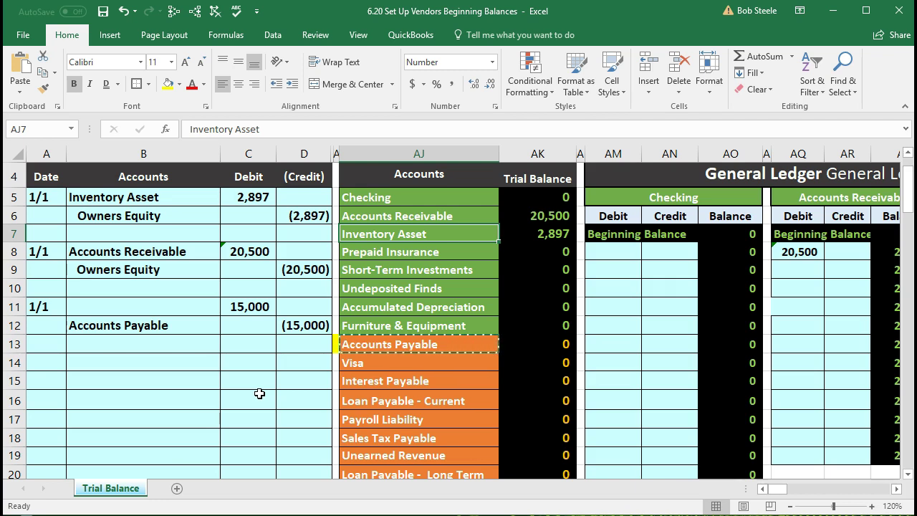
{"action": "scroll", "coordinate": [259, 393], "scroll_direction": "down", "scroll_amount": 1}
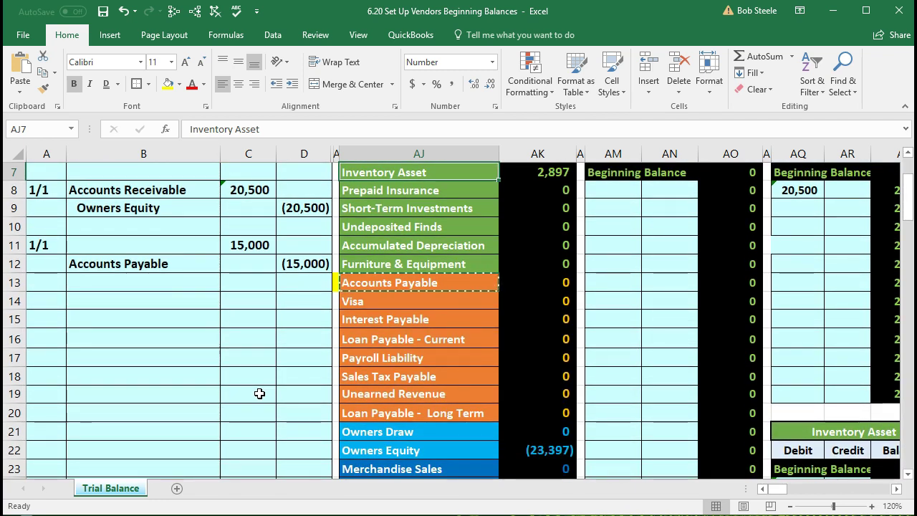
{"action": "left_click", "coordinate": [539, 451]}
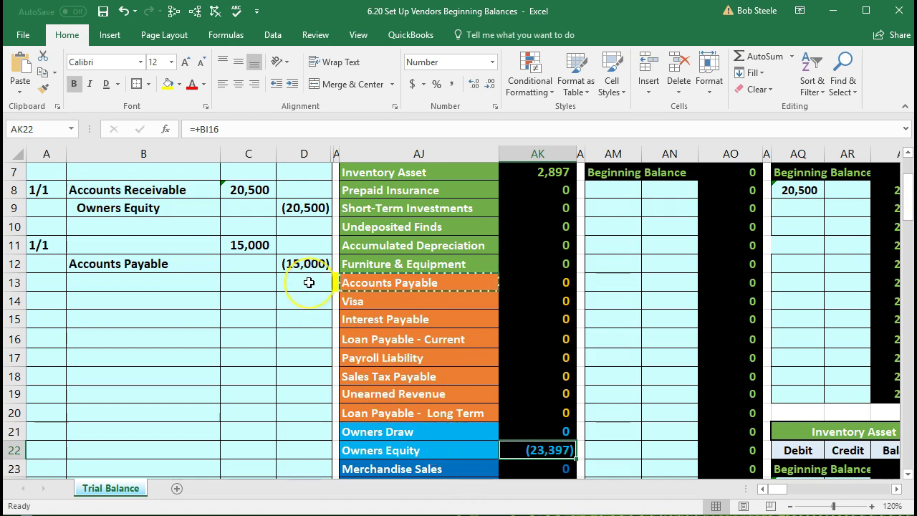
{"action": "scroll", "coordinate": [319, 280], "scroll_direction": "up", "scroll_amount": 1}
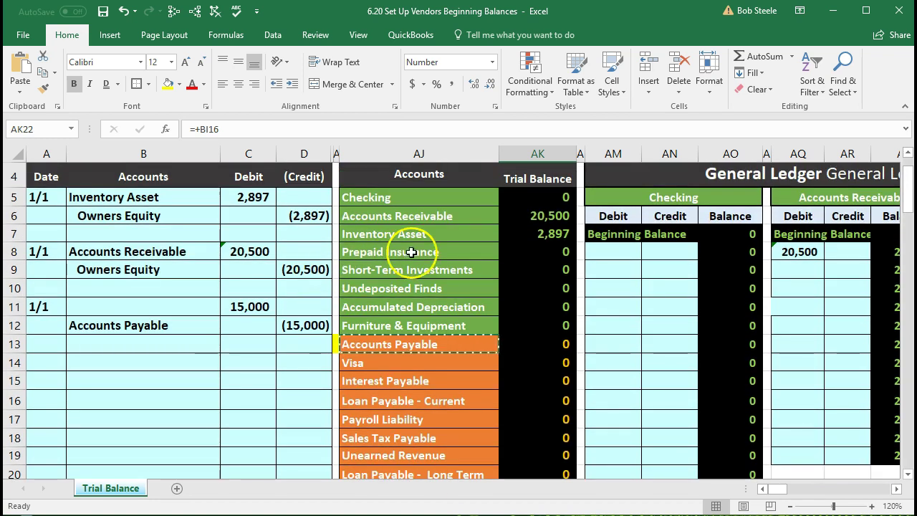
{"action": "left_click", "coordinate": [526, 236]}
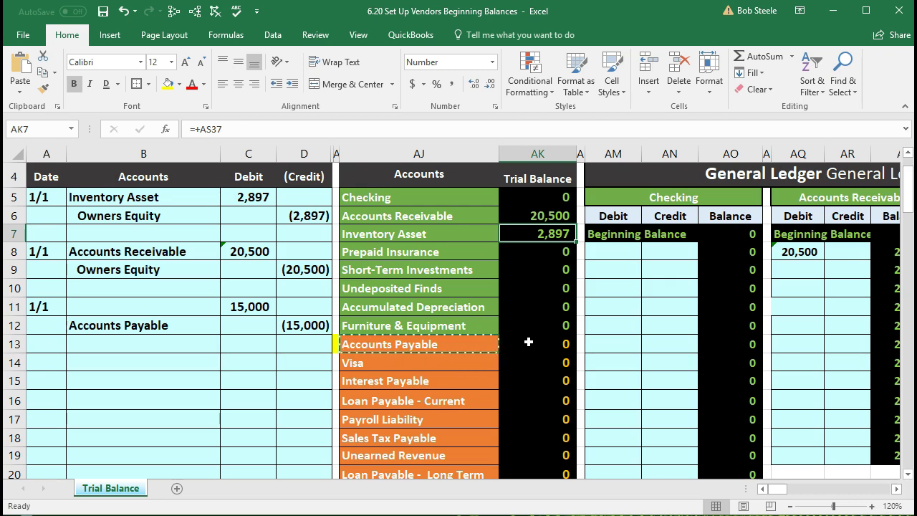
{"action": "scroll", "coordinate": [528, 342], "scroll_direction": "down", "scroll_amount": 1}
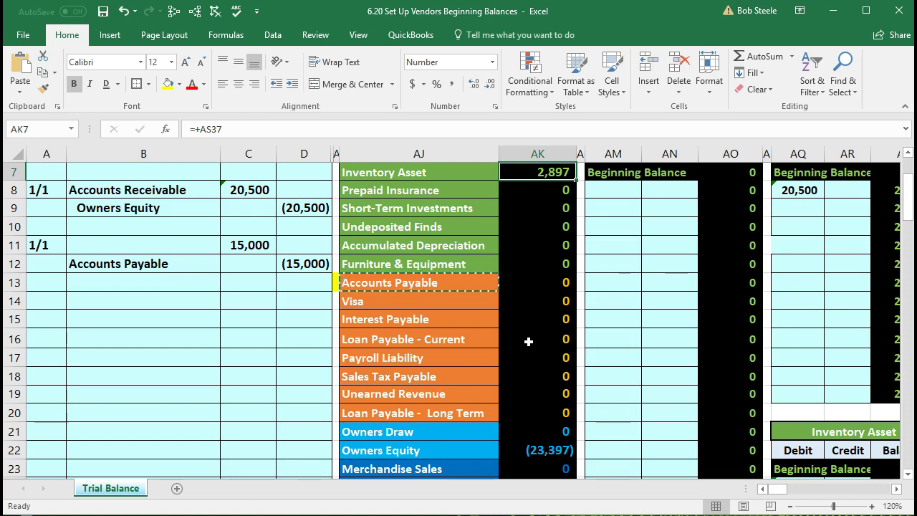
- Copy the Owners Equity account name from the trial balance and paste it as values into journal cell B11
{"action": "scroll", "coordinate": [528, 342], "scroll_direction": "down", "scroll_amount": 1}
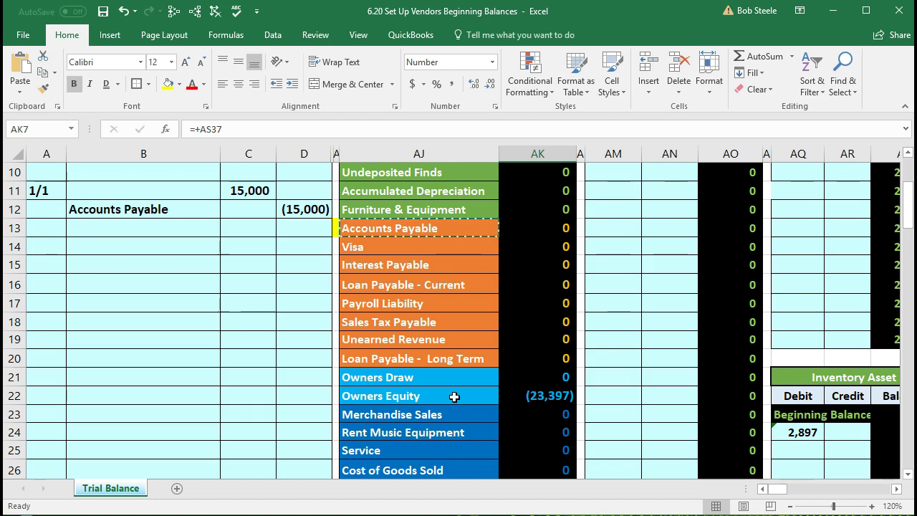
{"action": "left_click", "coordinate": [451, 396]}
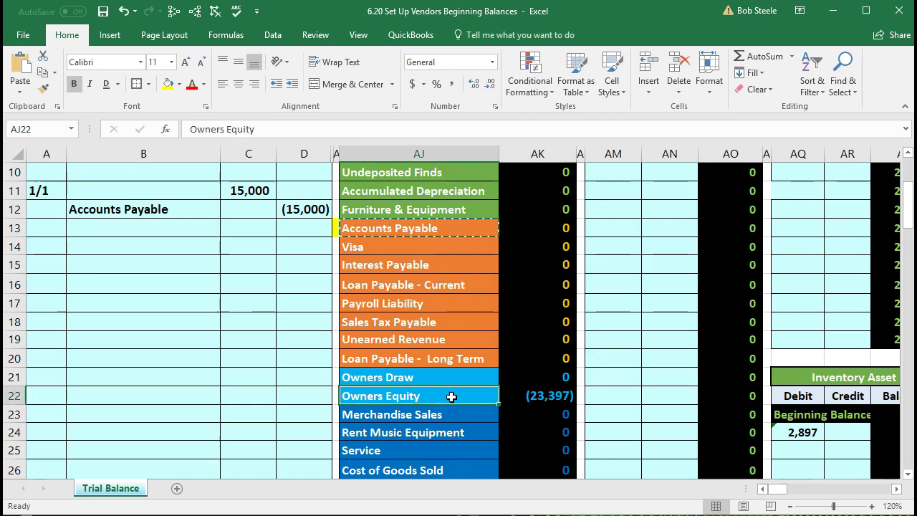
{"action": "right_click", "coordinate": [452, 397]}
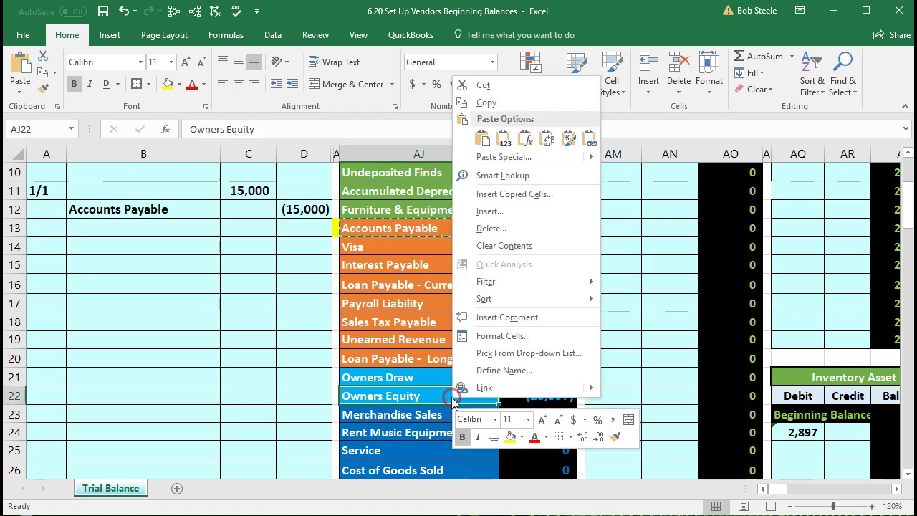
{"action": "left_click", "coordinate": [505, 104]}
{"action": "left_click", "coordinate": [137, 190]}
{"action": "scroll", "coordinate": [156, 277], "scroll_direction": "up", "scroll_amount": 1}
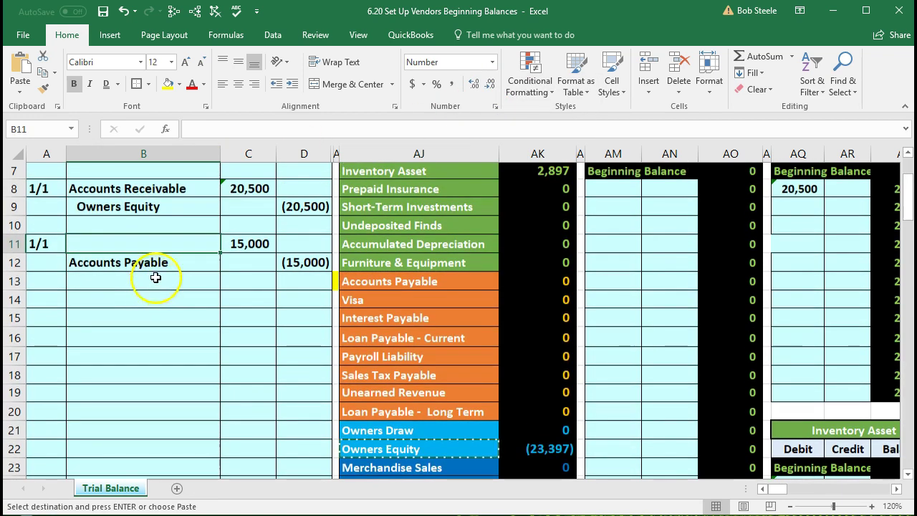
{"action": "right_click", "coordinate": [177, 244]}
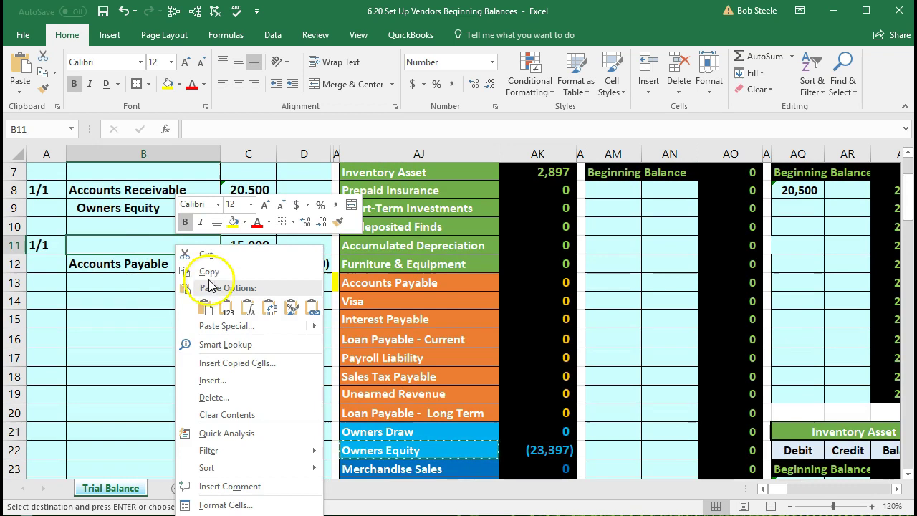
{"action": "left_click", "coordinate": [227, 310]}
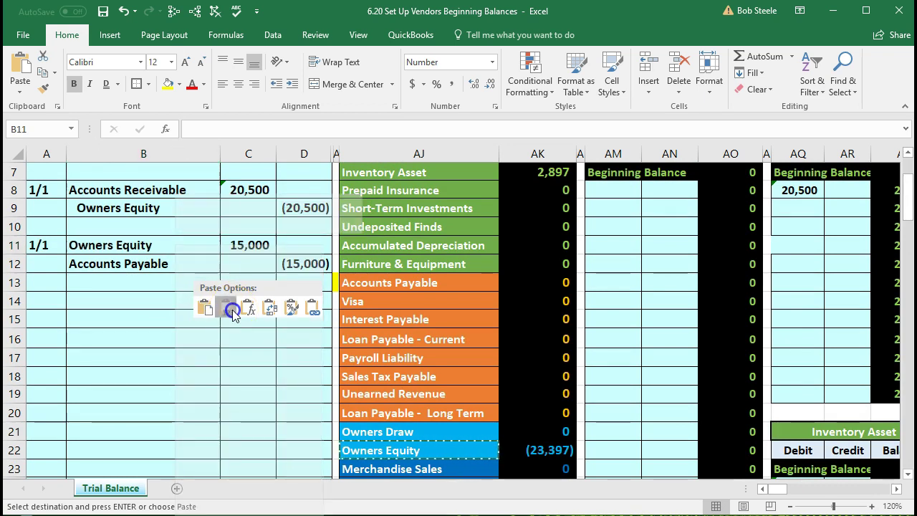
- Indent the Accounts Payable name in cell B12 of the General Journal by one level
{"action": "left_click", "coordinate": [187, 262]}
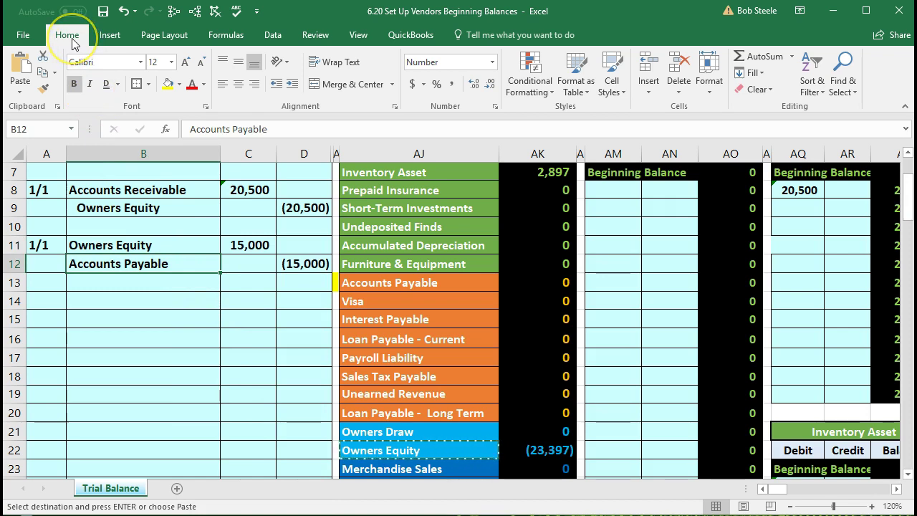
{"action": "left_click", "coordinate": [286, 88]}
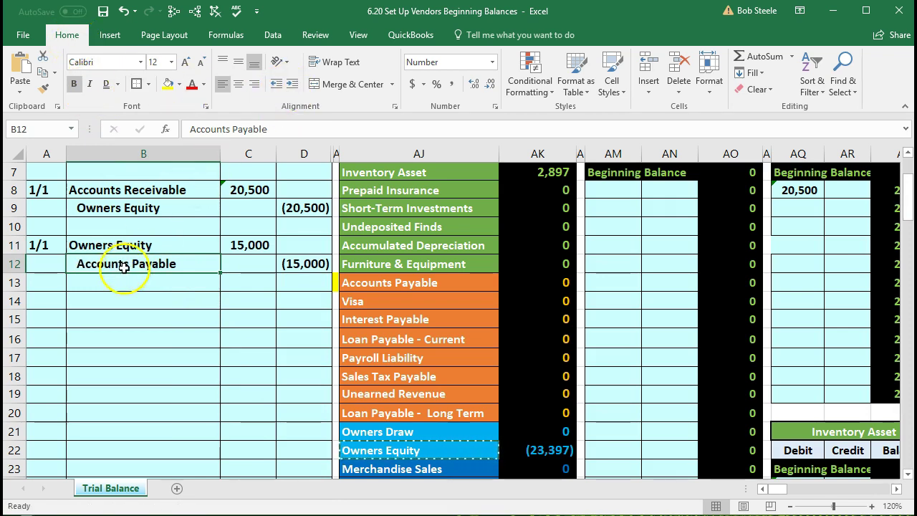
{"action": "left_click", "coordinate": [142, 286]}
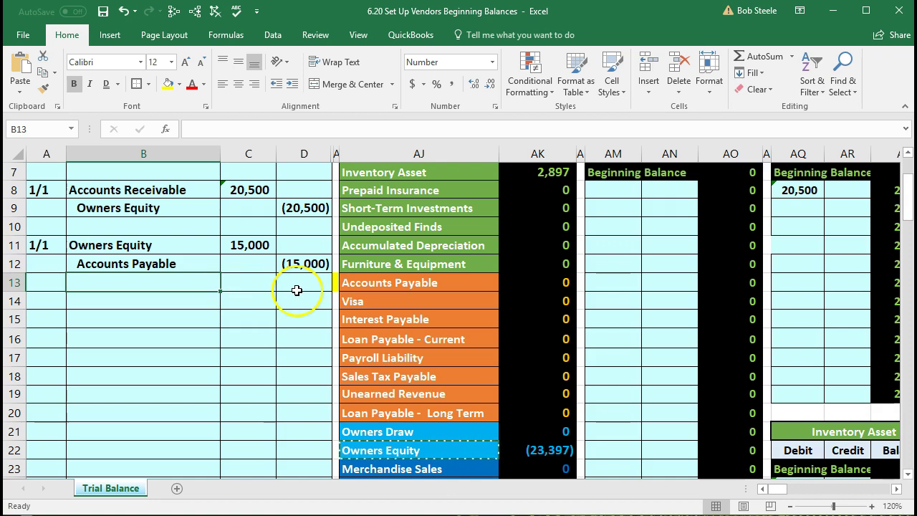
- Compare the Owners Equity and Accounts Payable entry in rows 11 and 12 with the asset accounts of the trial balance
{"action": "left_click", "coordinate": [539, 245]}
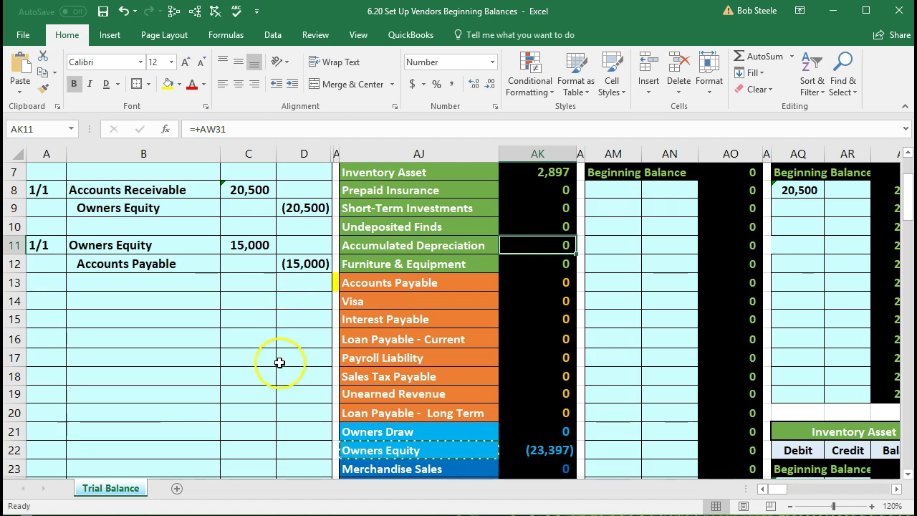
{"action": "left_click", "coordinate": [236, 244]}
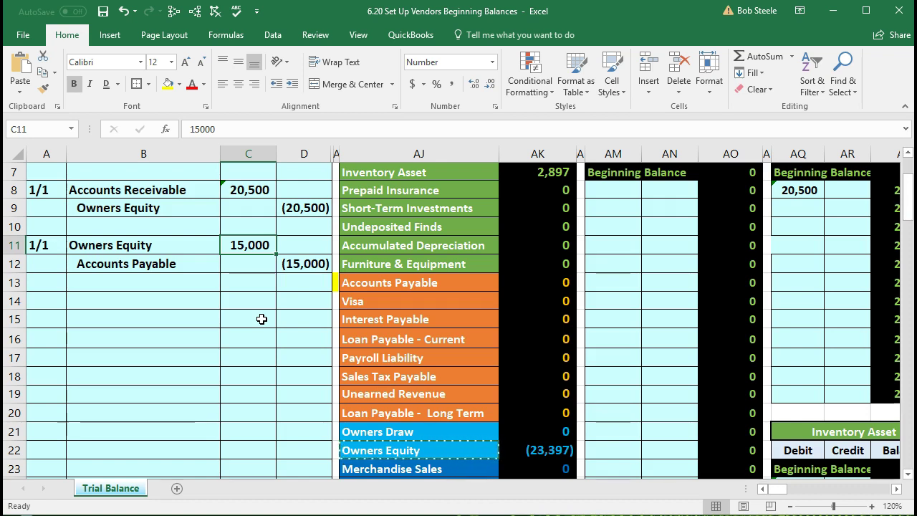
{"action": "left_click", "coordinate": [420, 282]}
{"action": "scroll", "coordinate": [420, 275], "scroll_direction": "up", "scroll_amount": 1}
{"action": "left_click", "coordinate": [405, 198]}
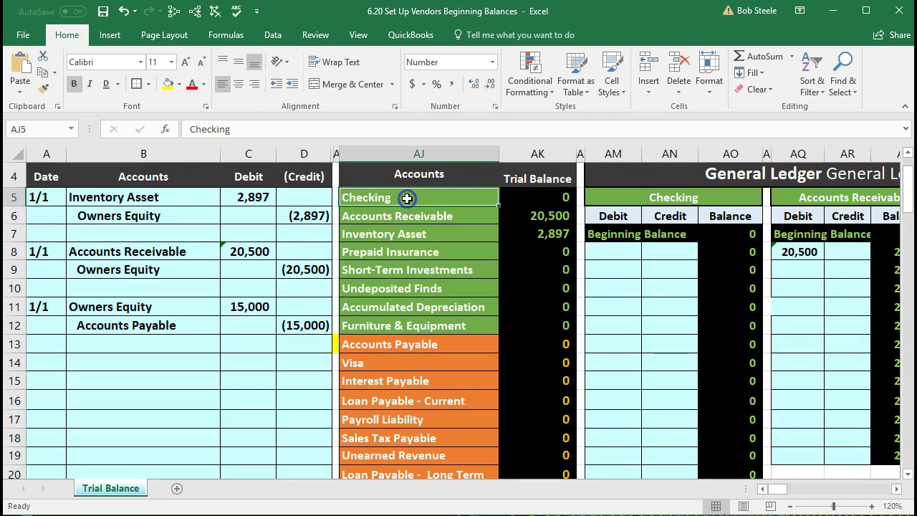
{"action": "key", "text": "Down"}
{"action": "key", "text": "Down"}
{"action": "key", "text": "Down"}
{"action": "key", "text": "Down"}
{"action": "key", "text": "Down"}
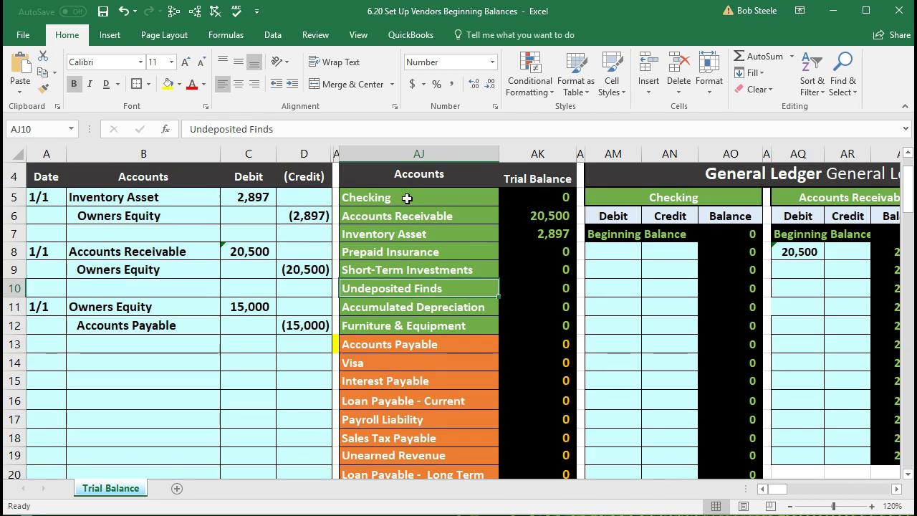
{"action": "left_click", "coordinate": [315, 302]}
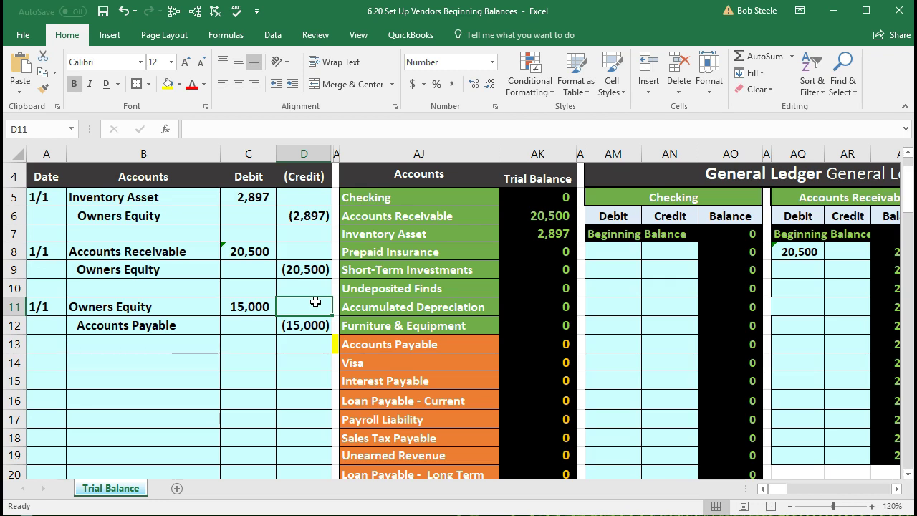
- Locate the trial balance account that matches the journal's Owners Equity debit line
{"action": "left_click_drag", "start_coordinate": [179, 306], "coordinate": [225, 308]}
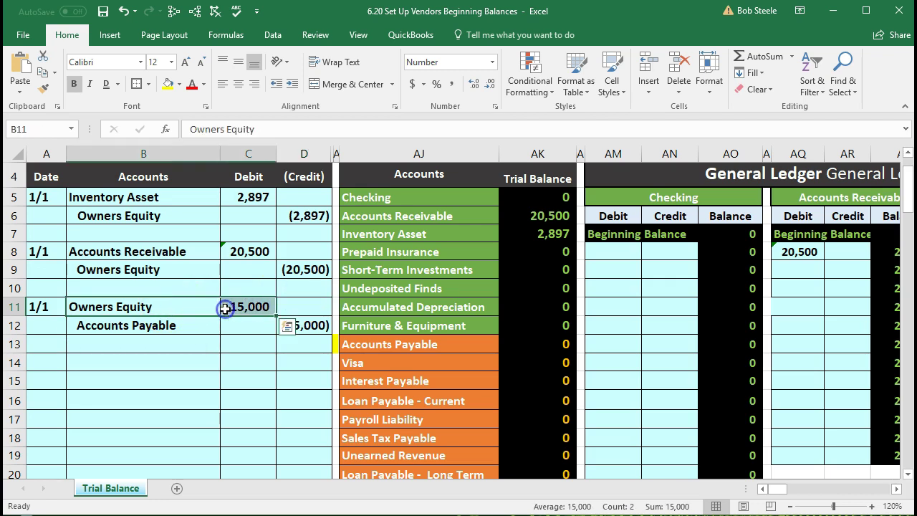
{"action": "left_click", "coordinate": [390, 211]}
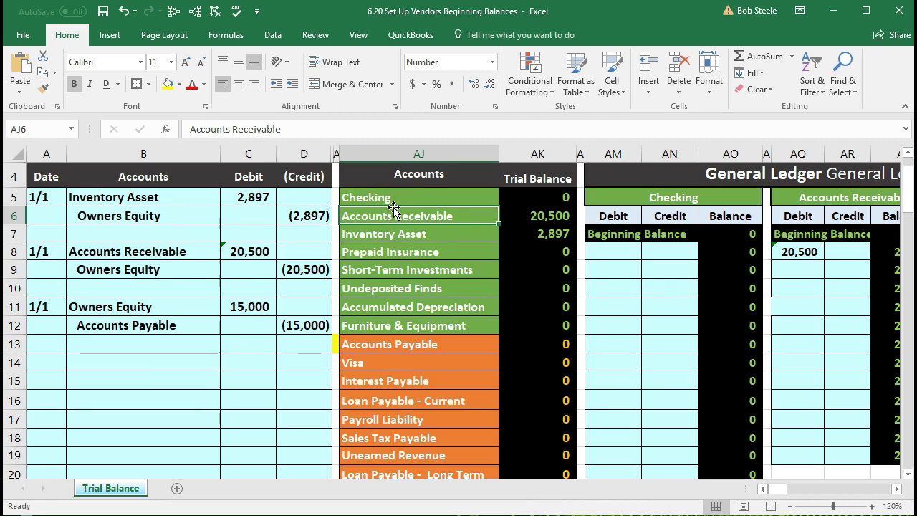
{"action": "scroll", "coordinate": [391, 243], "scroll_direction": "down", "scroll_amount": 1}
{"action": "left_click", "coordinate": [389, 317]}
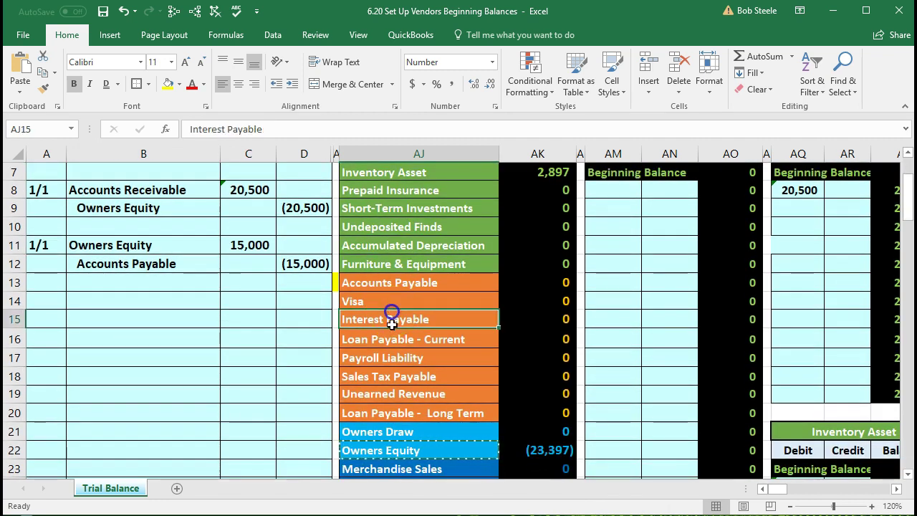
{"action": "left_click", "coordinate": [397, 450]}
{"action": "key", "text": "ctrl+c"}
- Freeze panes at cell AJ1 so the General Journal columns stay in view while the ledger scrolls
{"action": "scroll", "coordinate": [399, 445], "scroll_direction": "up", "scroll_amount": 1}
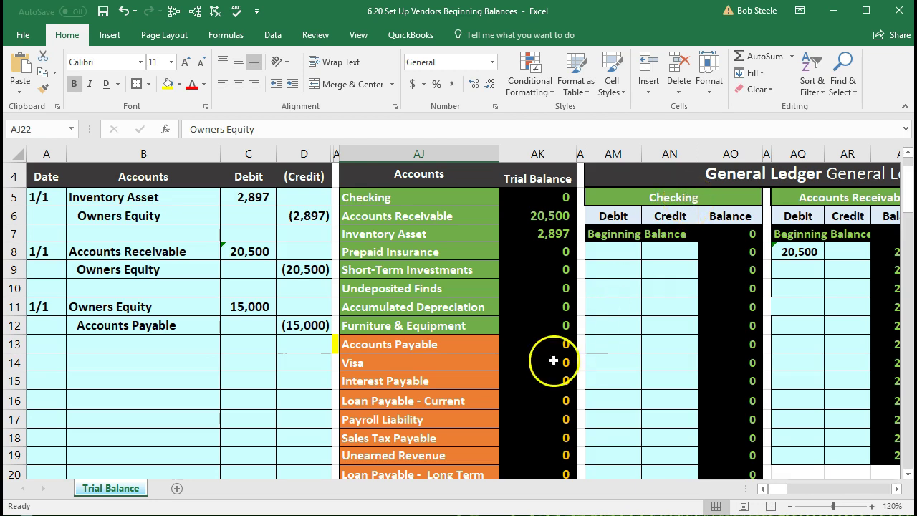
{"action": "scroll", "coordinate": [553, 352], "scroll_direction": "up", "scroll_amount": 1}
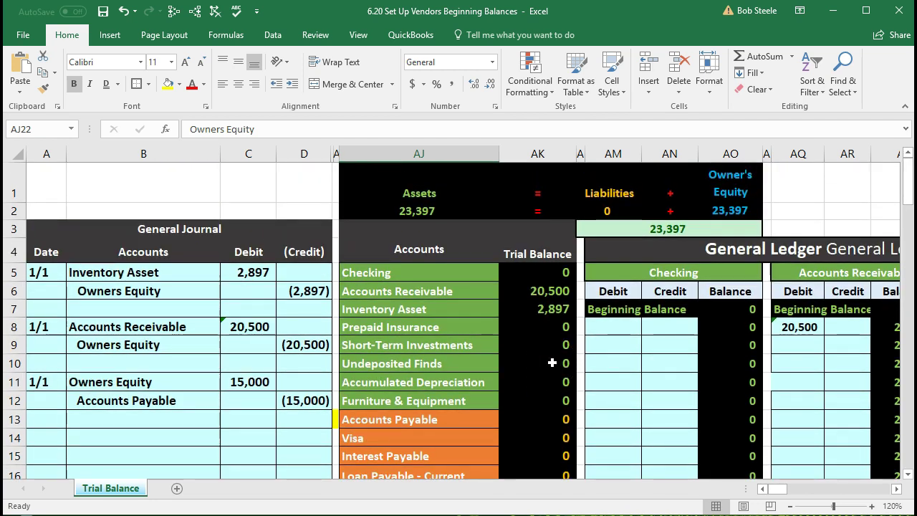
{"action": "left_click", "coordinate": [364, 178]}
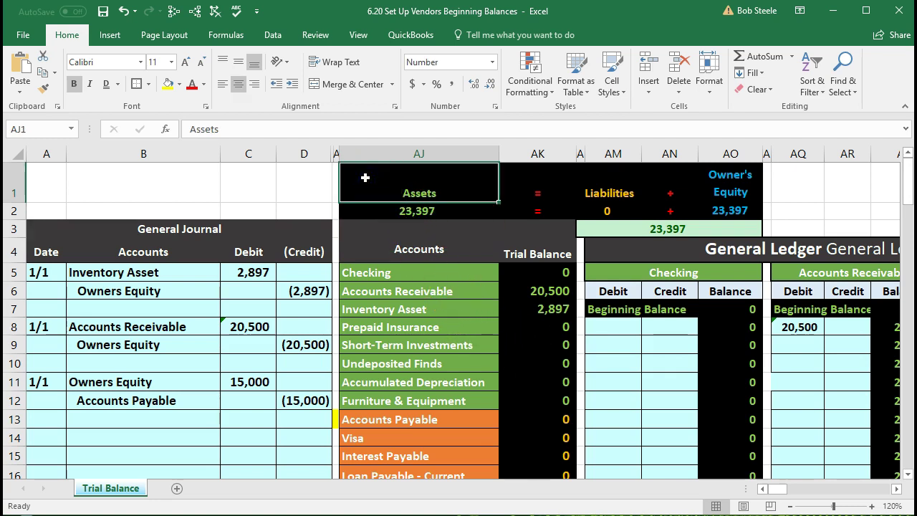
{"action": "left_click", "coordinate": [356, 33]}
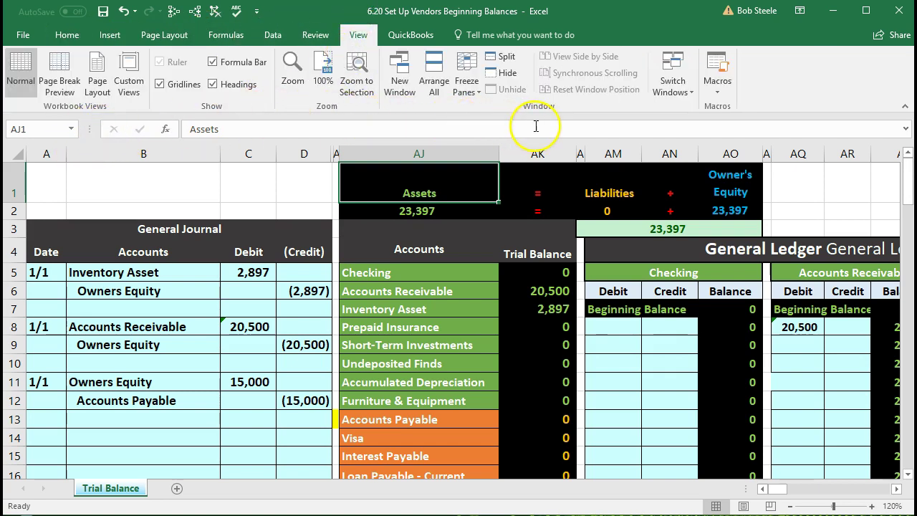
{"action": "left_click", "coordinate": [471, 88]}
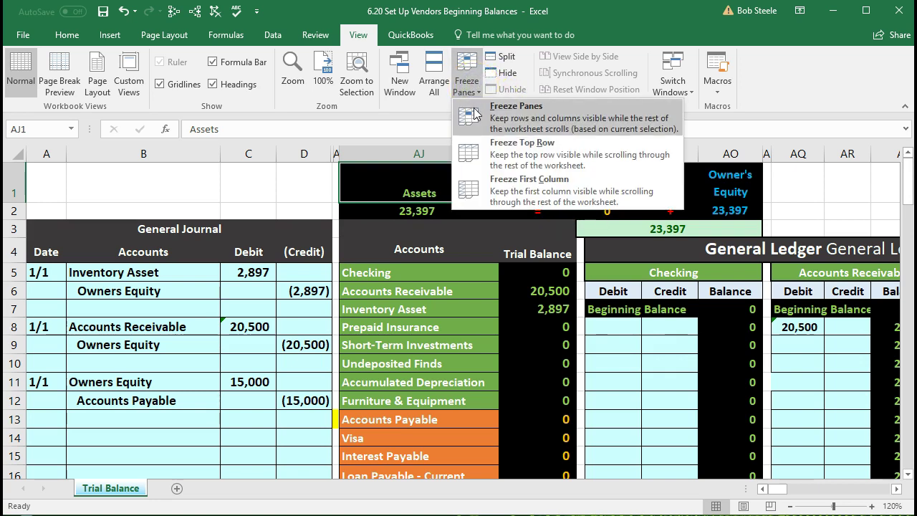
{"action": "left_click", "coordinate": [539, 114]}
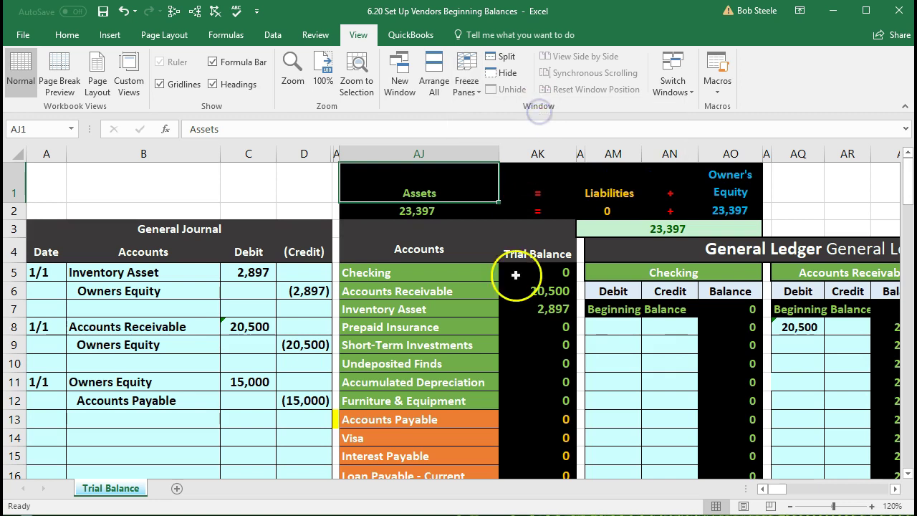
- Post the Owners Equity debit in ledger cell BG15 with the formula =C11 and check the account's running balance
{"action": "left_click", "coordinate": [491, 401]}
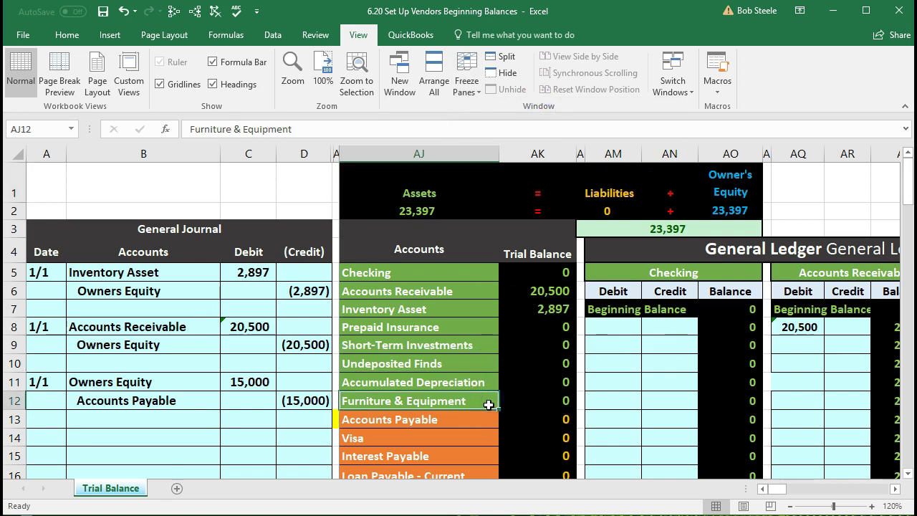
{"action": "key", "text": "Right"}
{"action": "key", "text": "Right"}
{"action": "key", "text": "Right"}
{"action": "key", "text": "Right"}
{"action": "key", "text": "Right"}
{"action": "key", "text": "Right"}
{"action": "key", "text": "Right"}
{"action": "key", "text": "Right"}
{"action": "key", "text": "Right"}
{"action": "key", "text": "Right"}
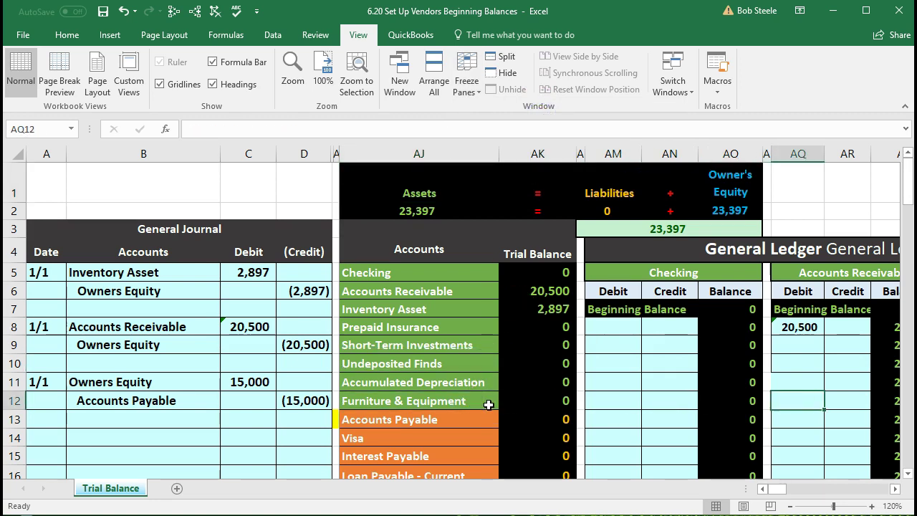
{"action": "key", "text": "Right"}
{"action": "key", "text": "Right"}
{"action": "key", "text": "Right"}
{"action": "key", "text": "Right"}
{"action": "key", "text": "Right"}
{"action": "key", "text": "Right"}
{"action": "key", "text": "Right"}
{"action": "key", "text": "Right"}
{"action": "key", "text": "Right"}
{"action": "key", "text": "Right"}
{"action": "key", "text": "Right"}
{"action": "key", "text": "Right"}
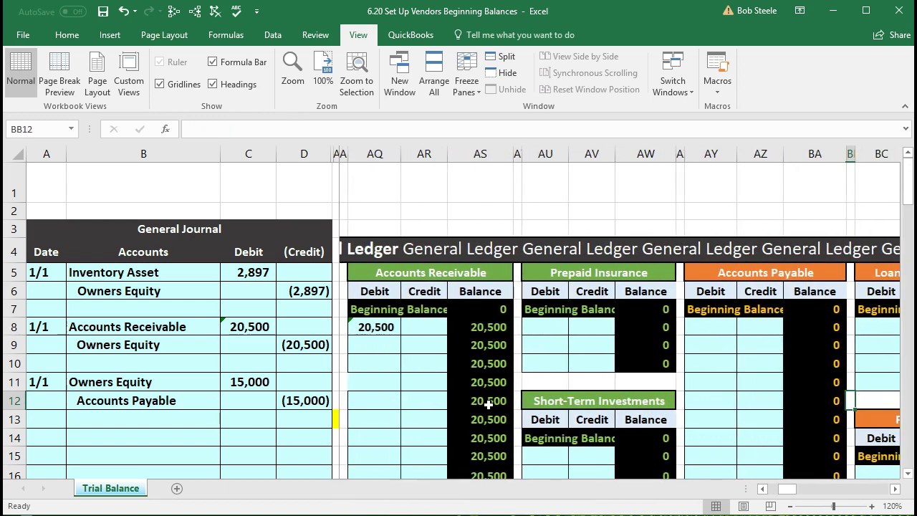
{"action": "key", "text": "Right"}
{"action": "key", "text": "Right"}
{"action": "key", "text": "Right"}
{"action": "key", "text": "Right"}
{"action": "key", "text": "Right"}
{"action": "key", "text": "Right"}
{"action": "key", "text": "Right"}
{"action": "key", "text": "Right"}
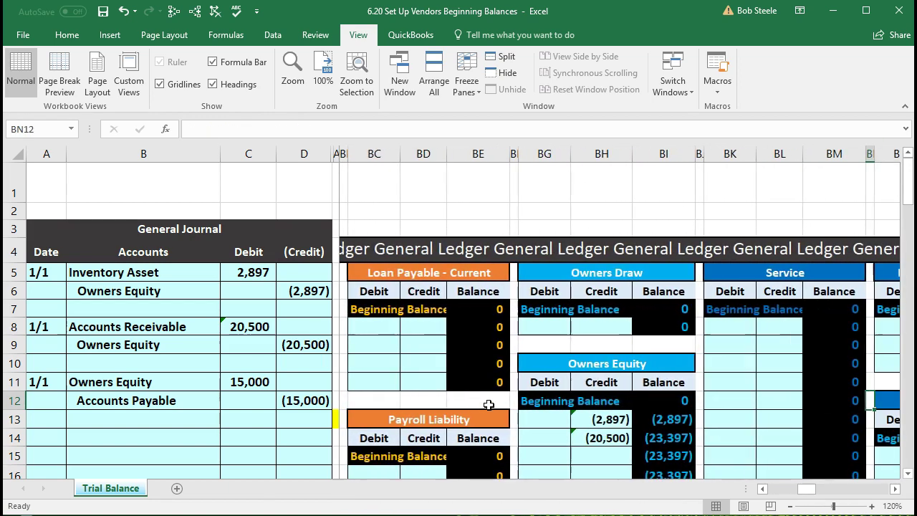
{"action": "scroll", "coordinate": [594, 358], "scroll_direction": "down", "scroll_amount": 1}
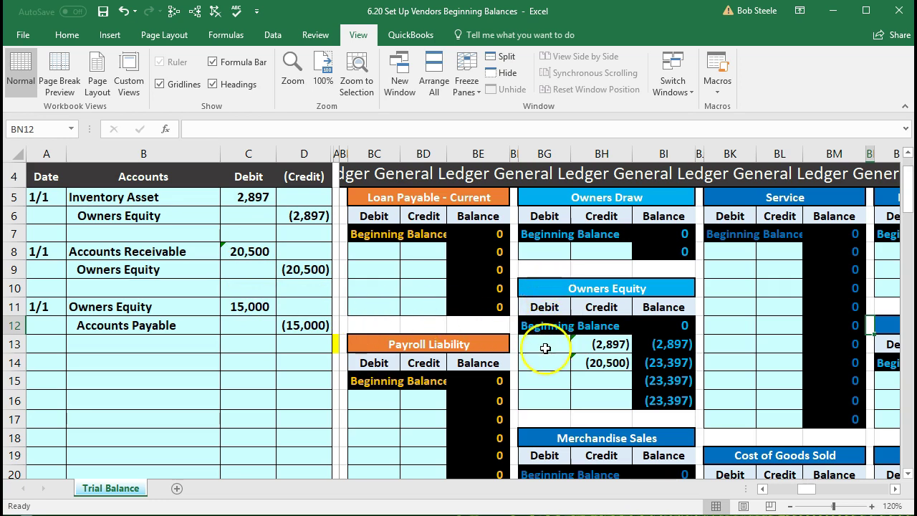
{"action": "left_click", "coordinate": [548, 383]}
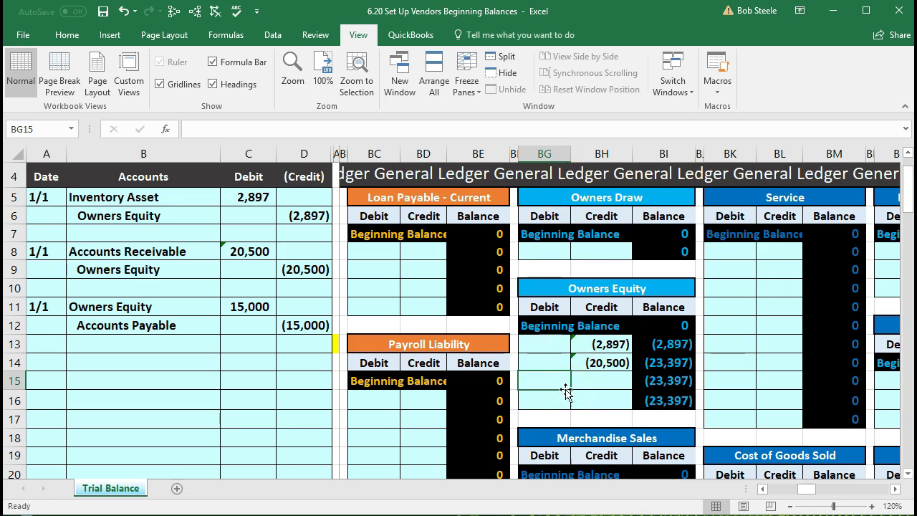
{"action": "type", "text": "="}
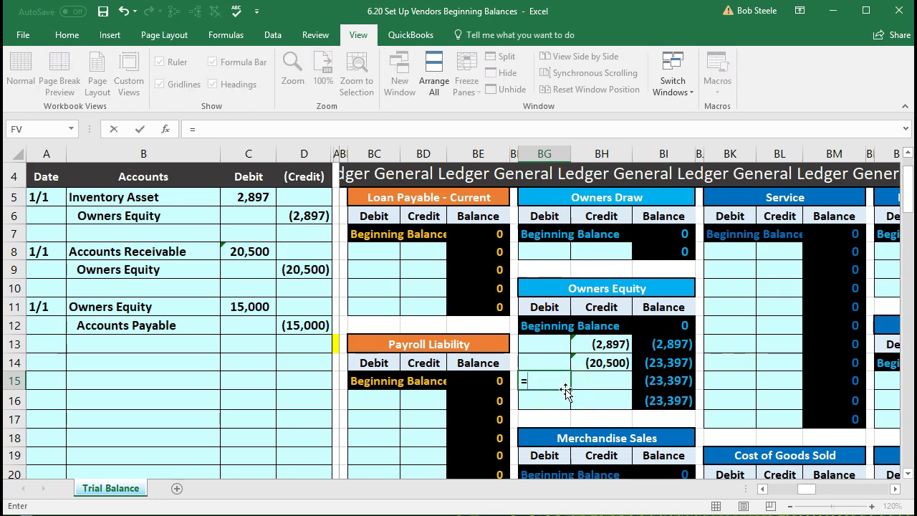
{"action": "left_click", "coordinate": [259, 305]}
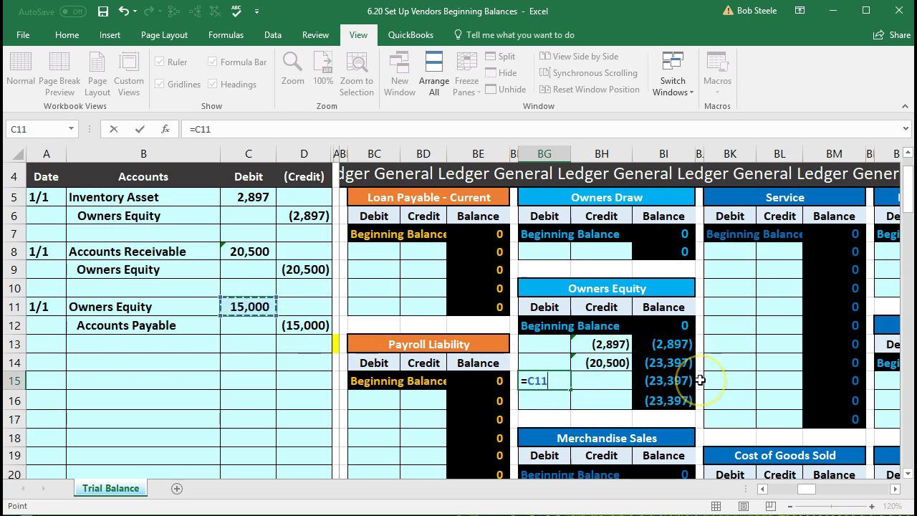
{"action": "key", "text": "Return"}
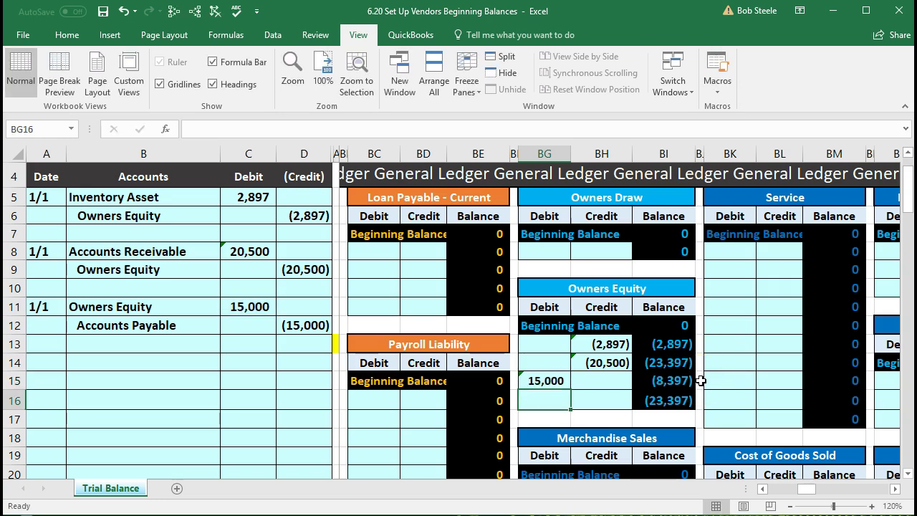
{"action": "left_click", "coordinate": [673, 380]}
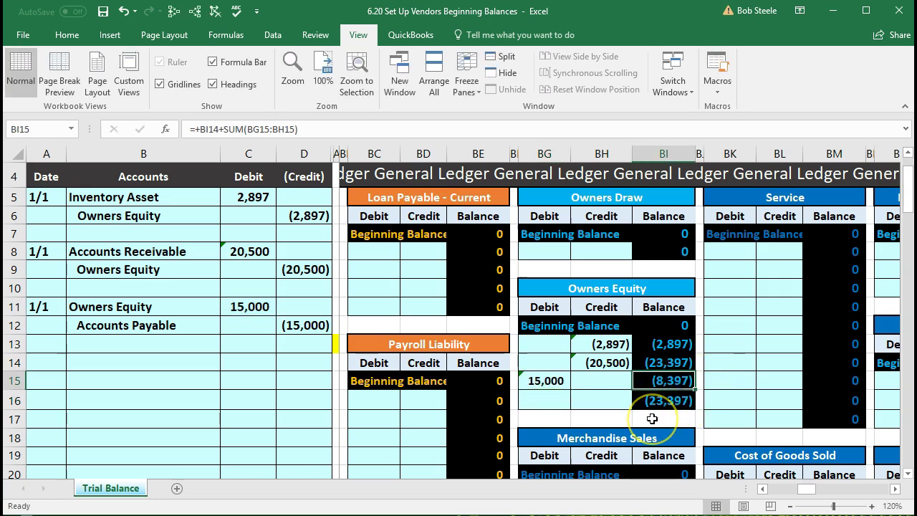
- Clear cell BG15 in the Owners Equity ledger account and enter the formula =c11 again
{"action": "left_click", "coordinate": [550, 381]}
{"action": "key", "text": "Delete"}
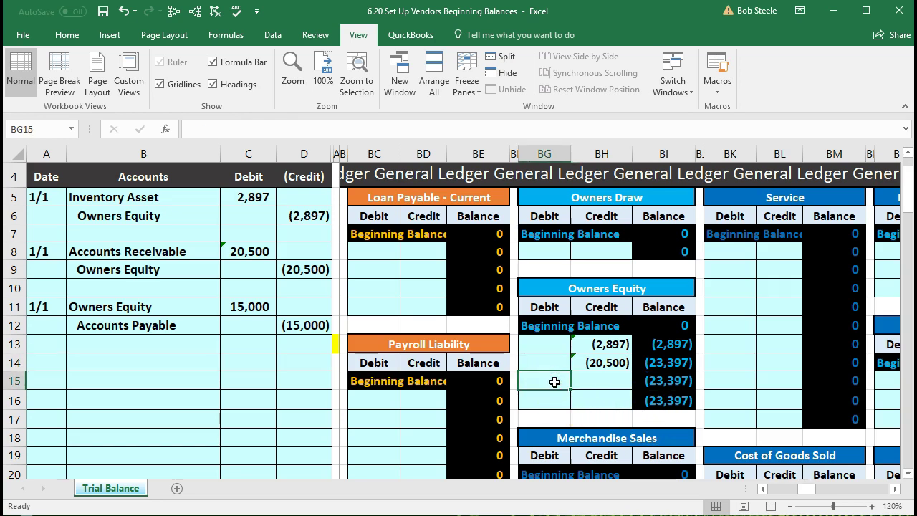
{"action": "type", "text": "="}
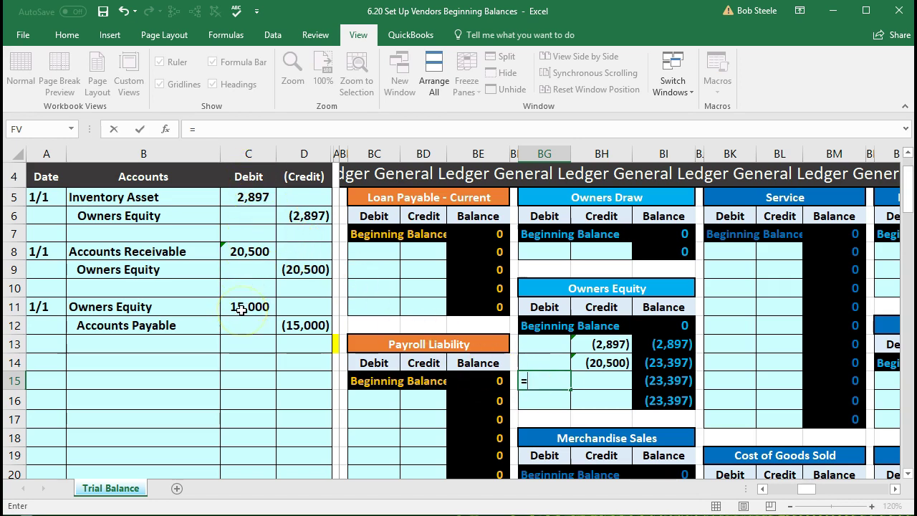
{"action": "type", "text": "c11"}
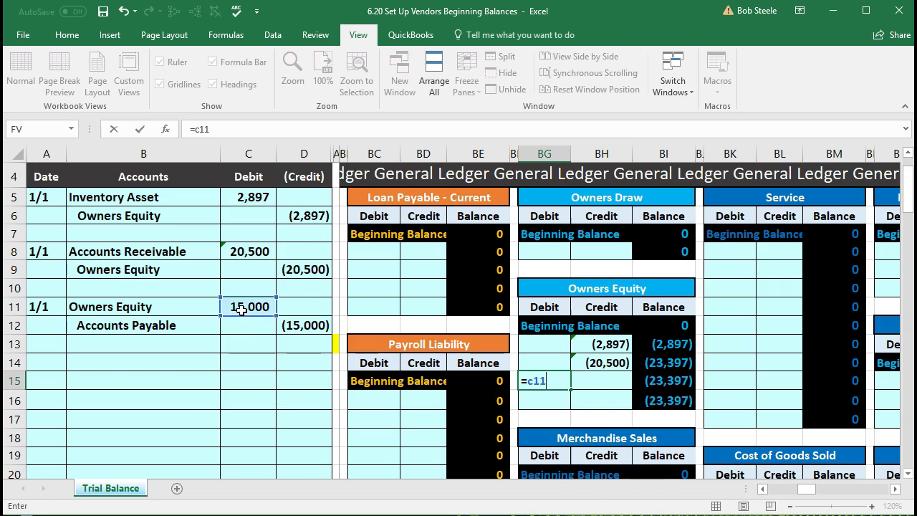
{"action": "key", "text": "Return"}
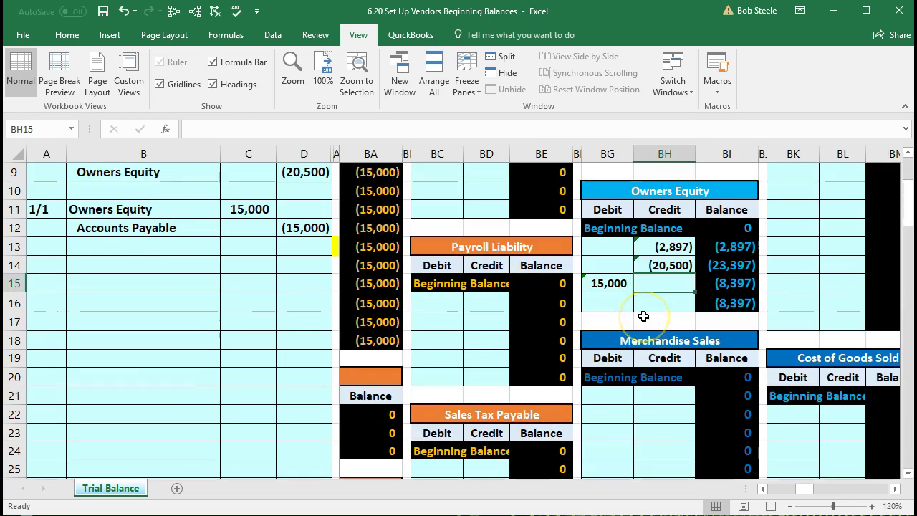
- Review the Accounts Payable and Owners Equity lines of the trial balance and the accounting equation above it
{"action": "key", "text": "Left"}
{"action": "key", "text": "Left"}
{"action": "key", "text": "Left"}
{"action": "key", "text": "Left"}
{"action": "key", "text": "Left"}
{"action": "key", "text": "Left"}
{"action": "key", "text": "Left"}
{"action": "key", "text": "Left"}
{"action": "key", "text": "Left"}
{"action": "key", "text": "Left"}
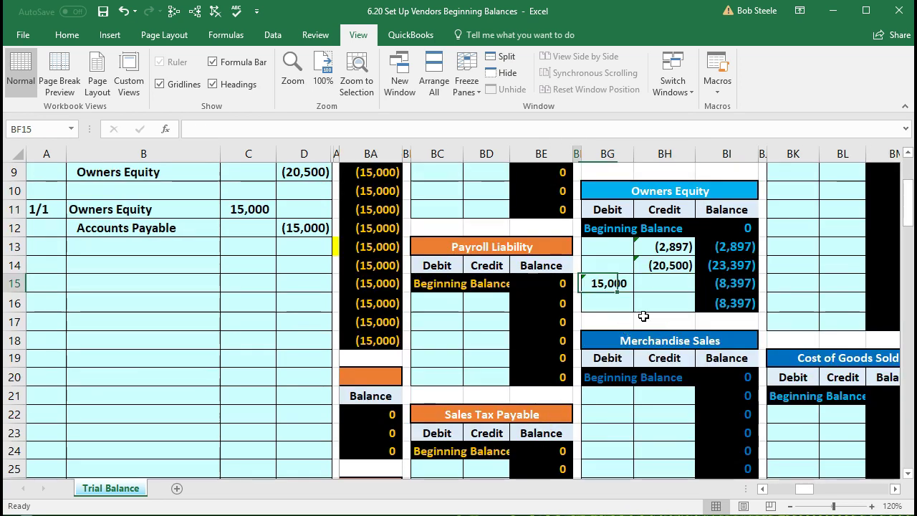
{"action": "key", "text": "Left"}
{"action": "key", "text": "Left"}
{"action": "key", "text": "Left"}
{"action": "key", "text": "Left"}
{"action": "key", "text": "Left"}
{"action": "key", "text": "Left"}
{"action": "key", "text": "Left"}
{"action": "key", "text": "Left"}
{"action": "key", "text": "Left"}
{"action": "key", "text": "Left"}
{"action": "key", "text": "Left"}
{"action": "key", "text": "Left"}
{"action": "key", "text": "Left"}
{"action": "key", "text": "Left"}
{"action": "key", "text": "Left"}
{"action": "key", "text": "Left"}
{"action": "key", "text": "Left"}
{"action": "key", "text": "Left"}
{"action": "key", "text": "Left"}
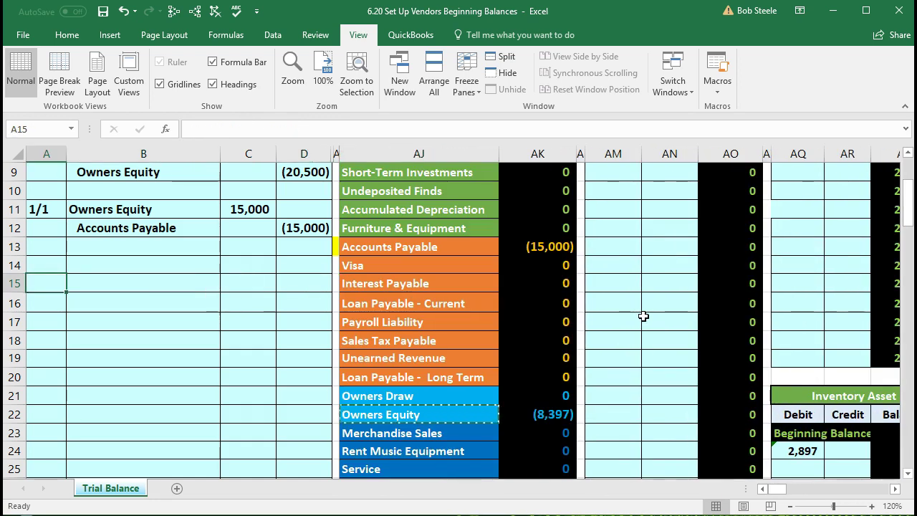
{"action": "scroll", "coordinate": [643, 316], "scroll_direction": "up", "scroll_amount": 3}
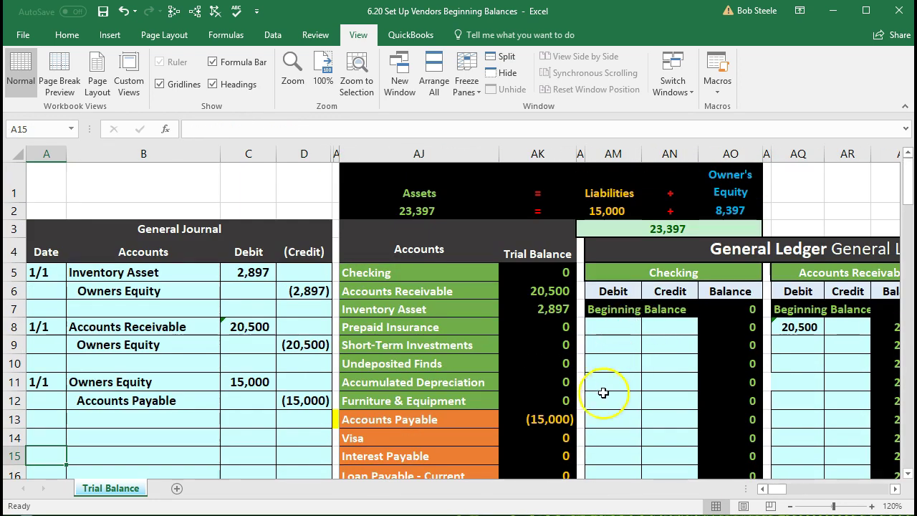
- Trace the precedents of the balances in AK13 and AK22 and follow the Owners Equity arrow to its ledger account
{"action": "left_click", "coordinate": [549, 418]}
{"action": "left_click", "coordinate": [173, 10]}
{"action": "scroll", "coordinate": [436, 387], "scroll_direction": "down", "scroll_amount": 4}
{"action": "left_click", "coordinate": [542, 340]}
{"action": "left_click", "coordinate": [174, 12]}
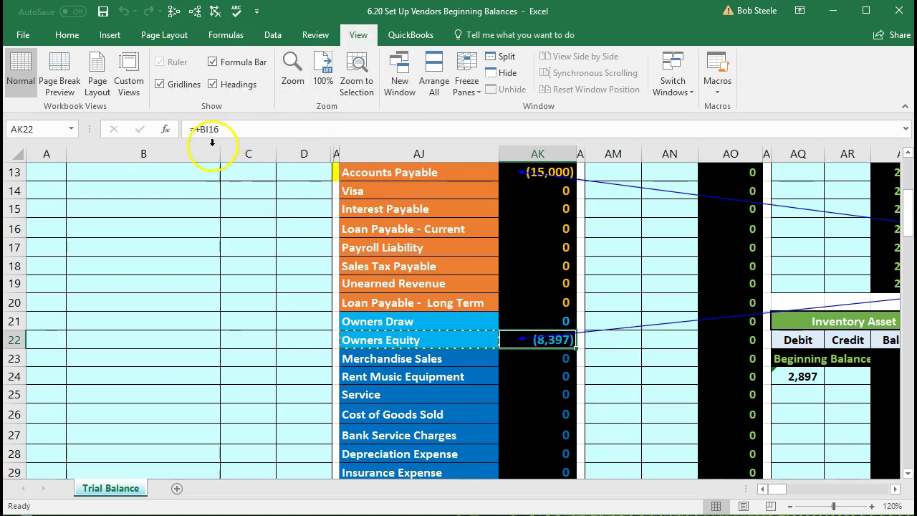
{"action": "left_click_drag", "start_coordinate": [773, 488], "coordinate": [794, 487]}
{"action": "left_click_drag", "start_coordinate": [791, 489], "coordinate": [810, 492]}
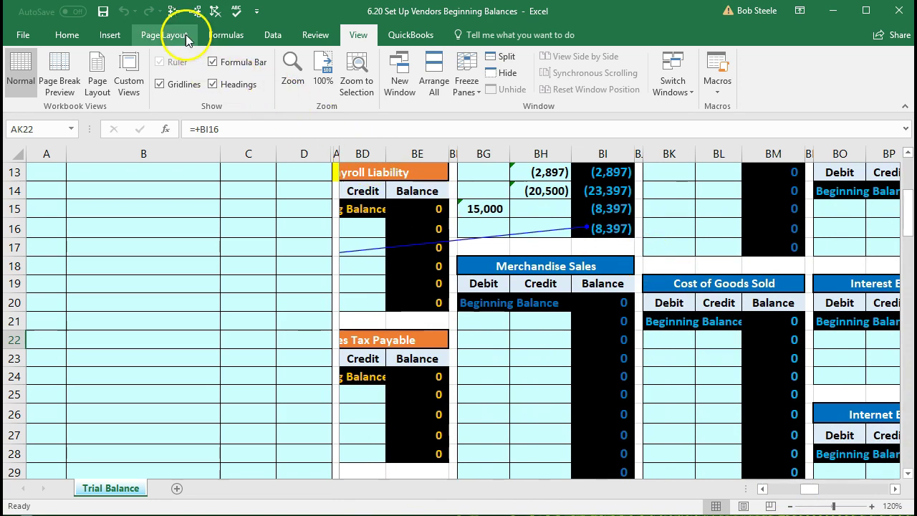
{"action": "left_click", "coordinate": [228, 36]}
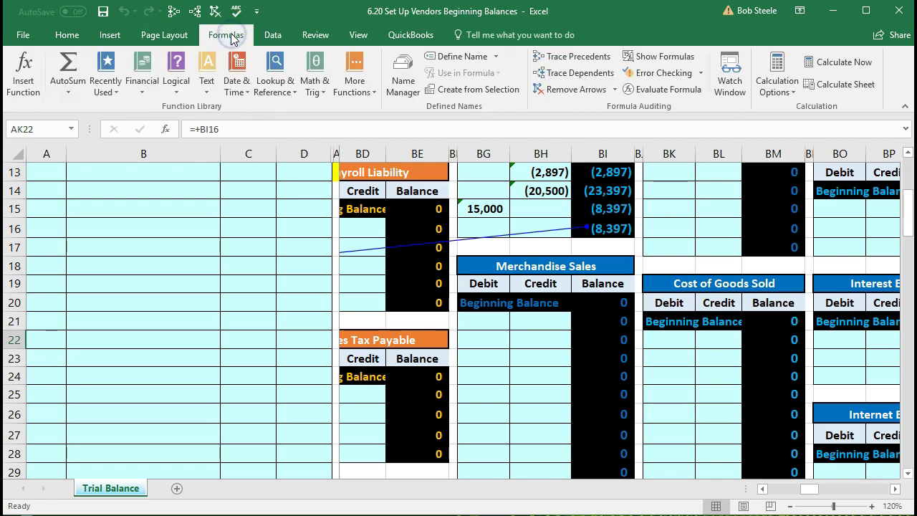
{"action": "left_click", "coordinate": [595, 63]}
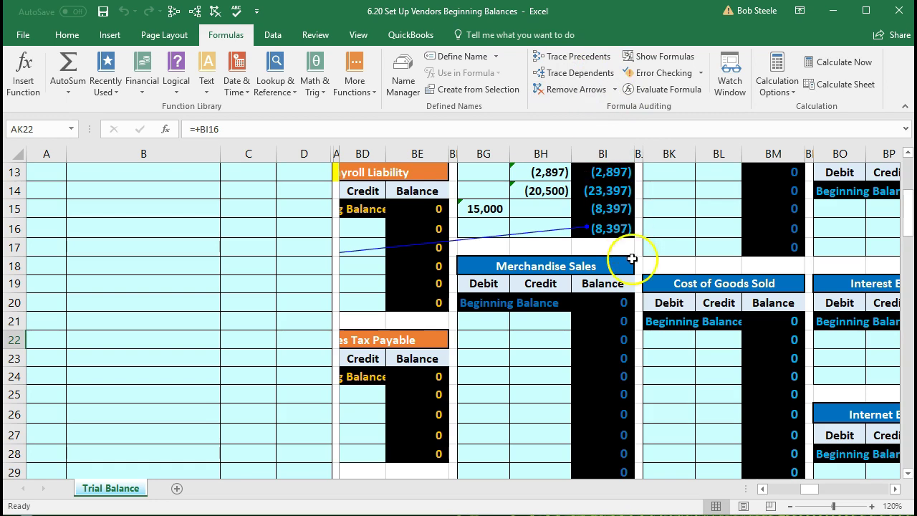
- Return to the trial balance and check the Accounts Receivable, Inventory Asset, Accounts Payable and Owners Equity balances and their source formulas
{"action": "left_click", "coordinate": [681, 375]}
{"action": "key", "text": "Left"}
{"action": "key", "text": "Left"}
{"action": "key", "text": "Left"}
{"action": "key", "text": "Left"}
{"action": "key", "text": "Left"}
{"action": "key", "text": "Left"}
{"action": "key", "text": "Left"}
{"action": "key", "text": "Left"}
{"action": "key", "text": "Left"}
{"action": "key", "text": "Left"}
{"action": "key", "text": "Left"}
{"action": "key", "text": "Left"}
{"action": "key", "text": "Left"}
{"action": "key", "text": "Left"}
{"action": "key", "text": "Left"}
{"action": "key", "text": "Left"}
{"action": "key", "text": "Left"}
{"action": "key", "text": "Left"}
{"action": "key", "text": "Left"}
{"action": "key", "text": "Left"}
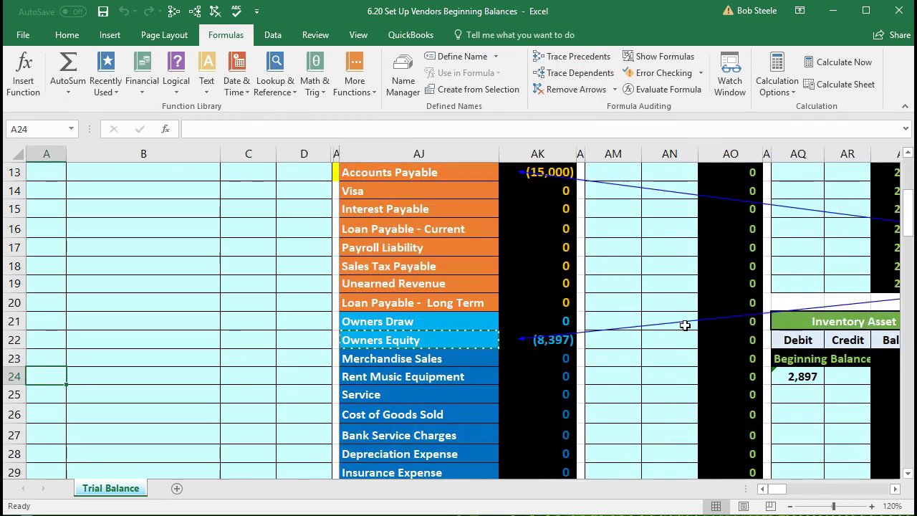
{"action": "scroll", "coordinate": [685, 327], "scroll_direction": "up", "scroll_amount": 3}
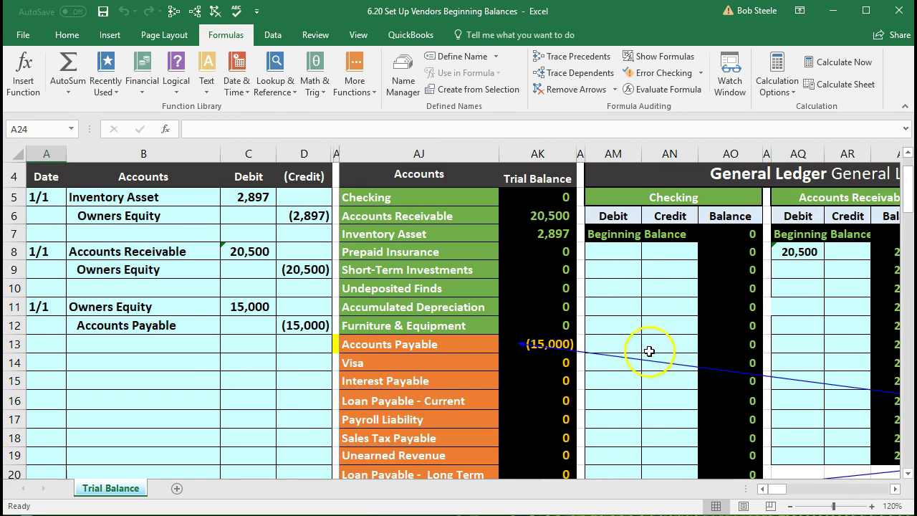
{"action": "left_click", "coordinate": [556, 211]}
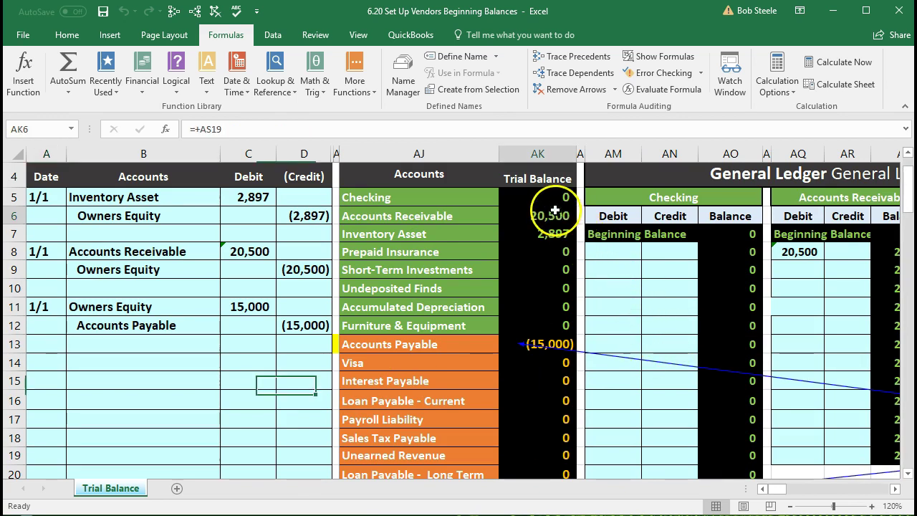
{"action": "left_click", "coordinate": [550, 239]}
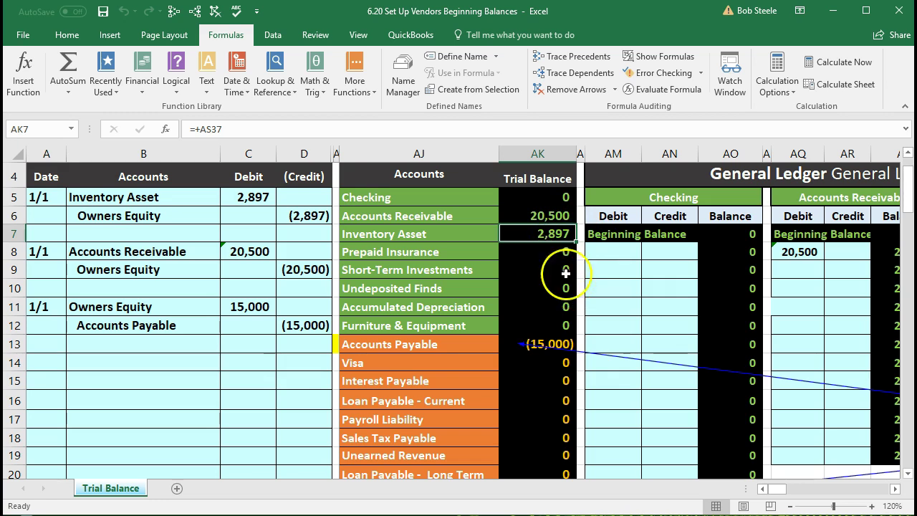
{"action": "left_click_drag", "start_coordinate": [550, 215], "coordinate": [557, 236]}
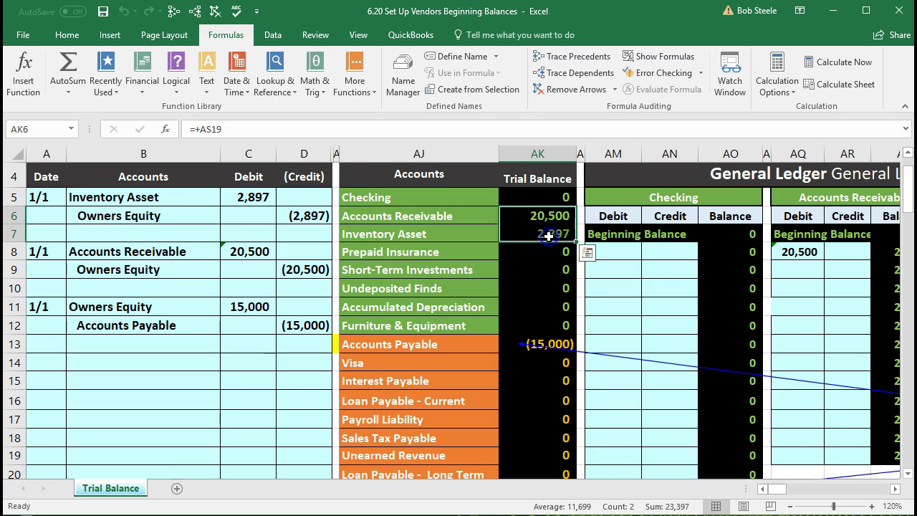
{"action": "left_click", "coordinate": [561, 339]}
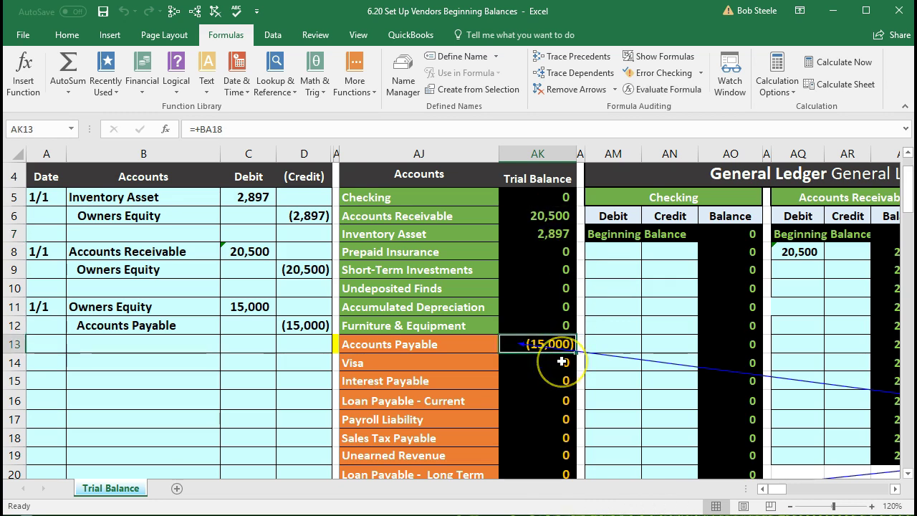
{"action": "scroll", "coordinate": [561, 362], "scroll_direction": "down", "scroll_amount": 2}
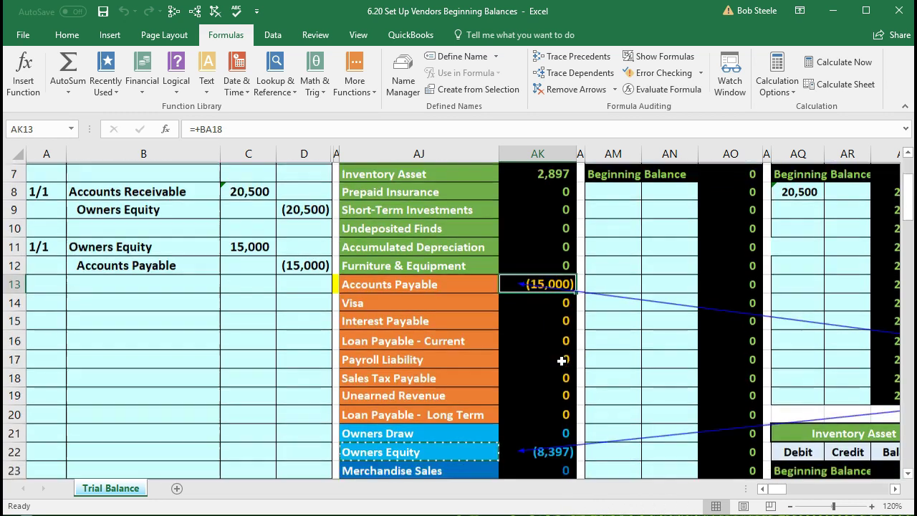
{"action": "left_click", "coordinate": [564, 394]}
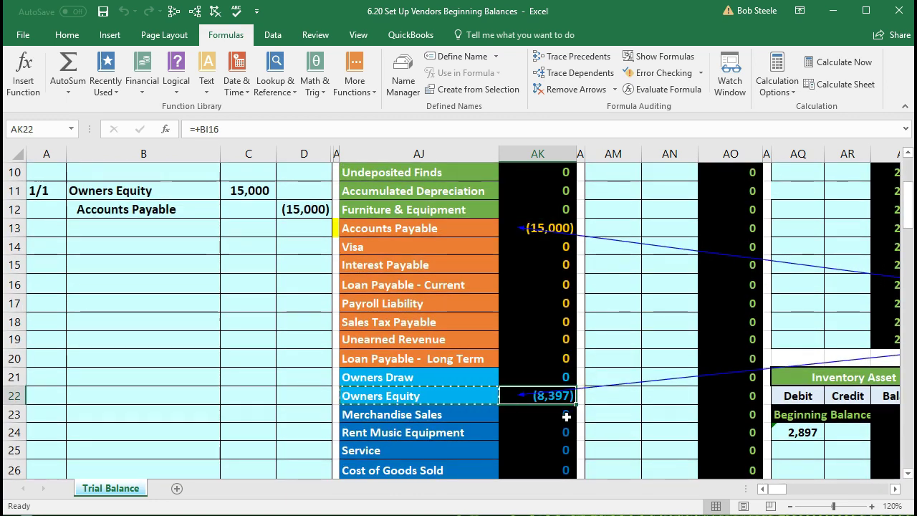
- Sum trial balance cells AK6 to AK13, compare with the Owners Equity line, and check the total debits minus credits row
{"action": "scroll", "coordinate": [566, 415], "scroll_direction": "up", "scroll_amount": 3}
{"action": "left_click_drag", "start_coordinate": [555, 293], "coordinate": [559, 424]}
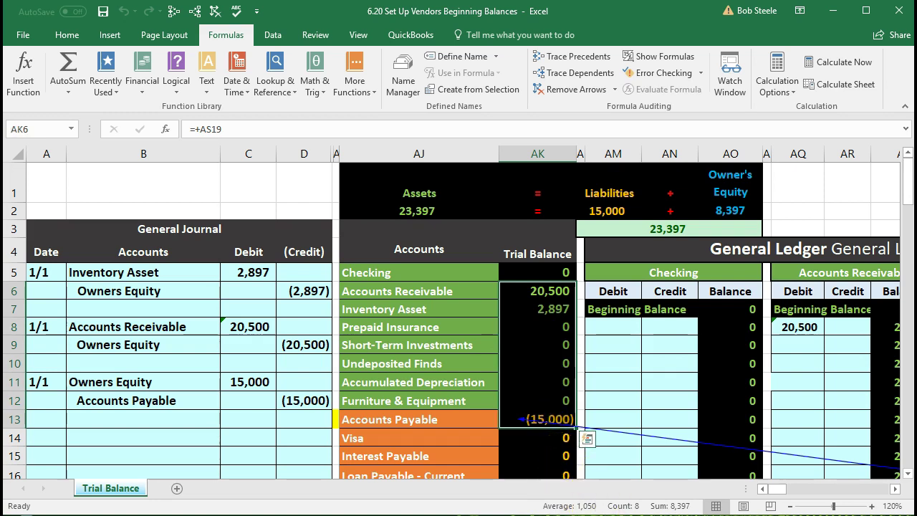
{"action": "scroll", "coordinate": [625, 426], "scroll_direction": "down", "scroll_amount": 3}
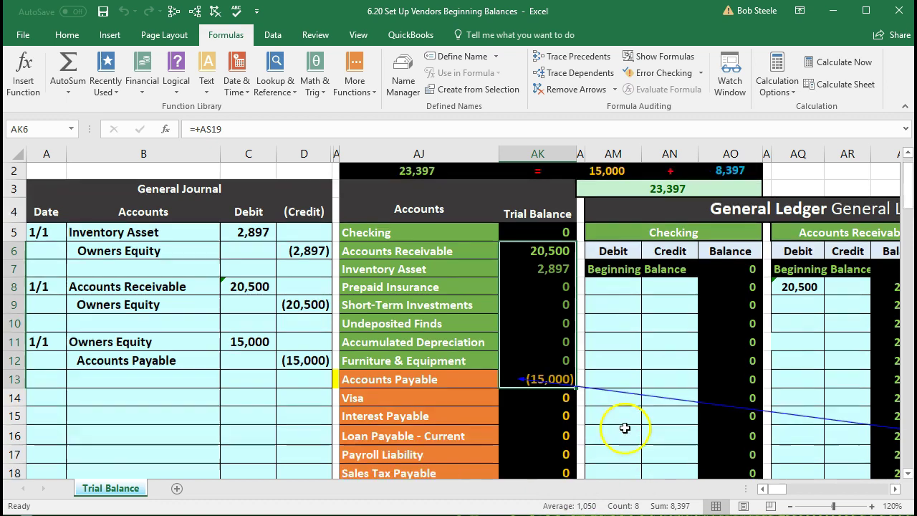
{"action": "left_click", "coordinate": [572, 398]}
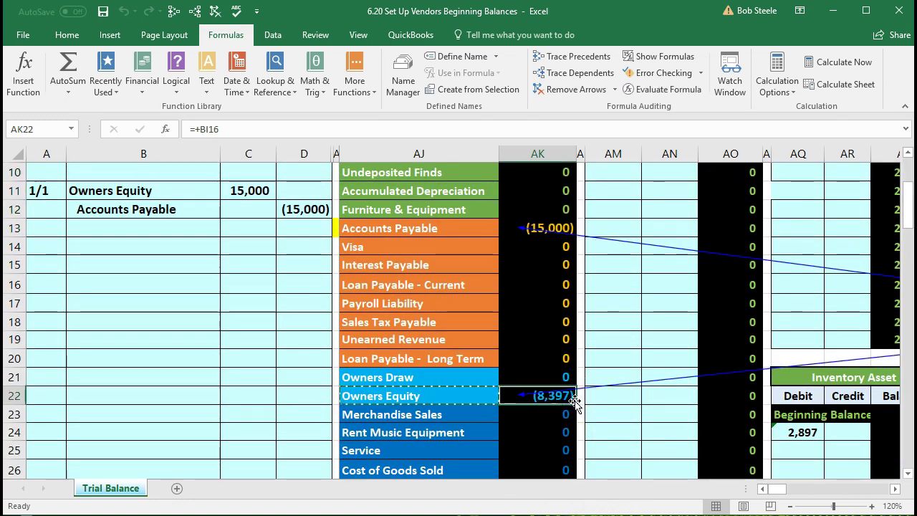
{"action": "scroll", "coordinate": [574, 401], "scroll_direction": "down", "scroll_amount": 5}
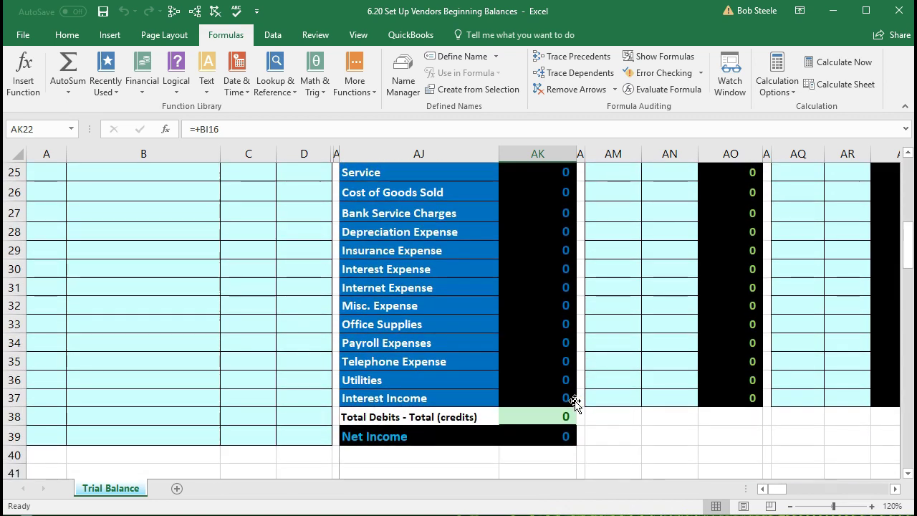
{"action": "scroll", "coordinate": [573, 402], "scroll_direction": "up", "scroll_amount": 7}
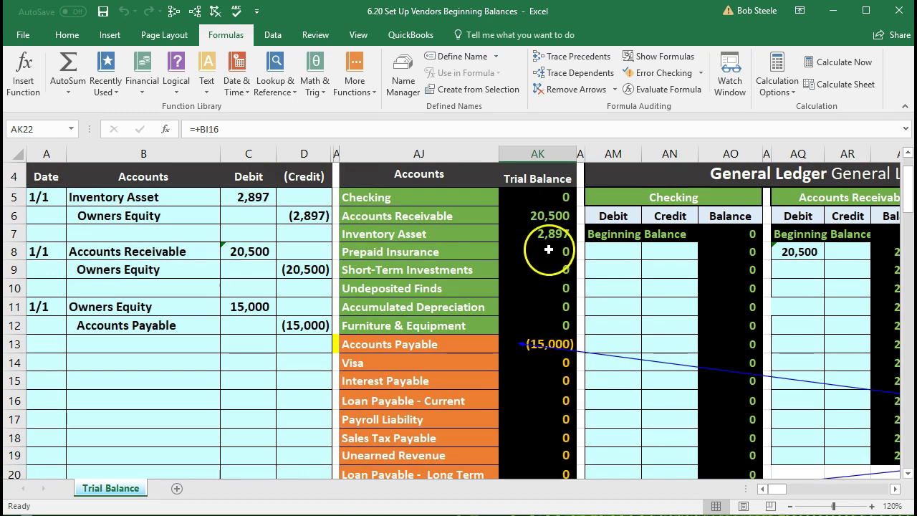
- Inspect the Assets, Liabilities and Owner's Equity formulas in the accounting equation above the trial balance
{"action": "scroll", "coordinate": [549, 240], "scroll_direction": "up", "scroll_amount": 3}
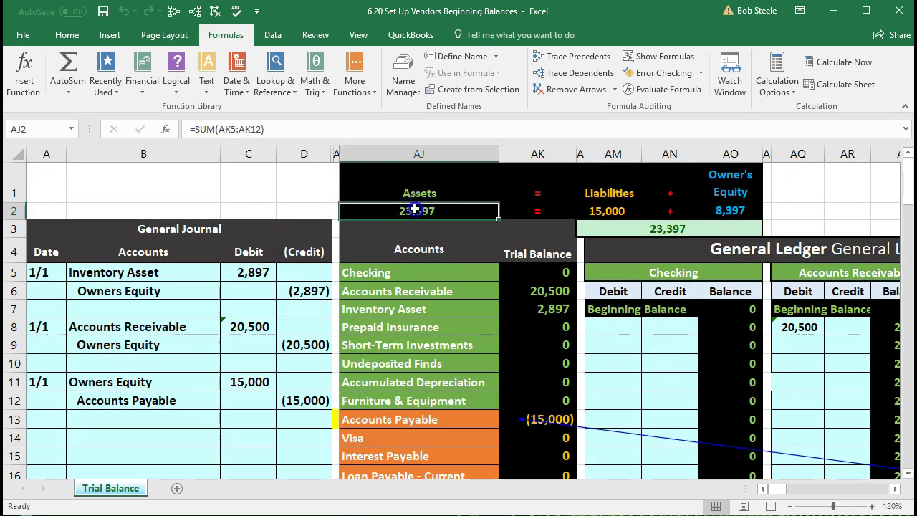
{"action": "double_click", "coordinate": [416, 209]}
{"action": "key", "text": "Return"}
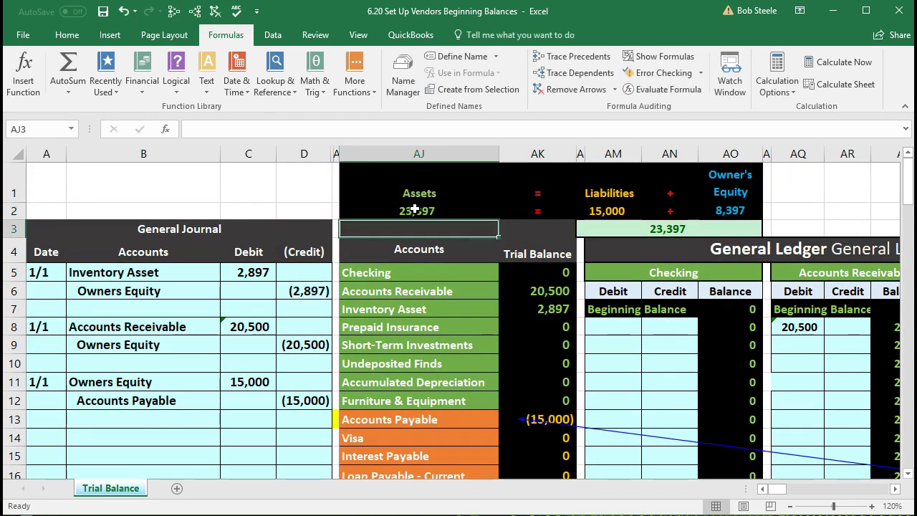
{"action": "double_click", "coordinate": [581, 210]}
{"action": "key", "text": "Return"}
{"action": "left_click", "coordinate": [587, 210]}
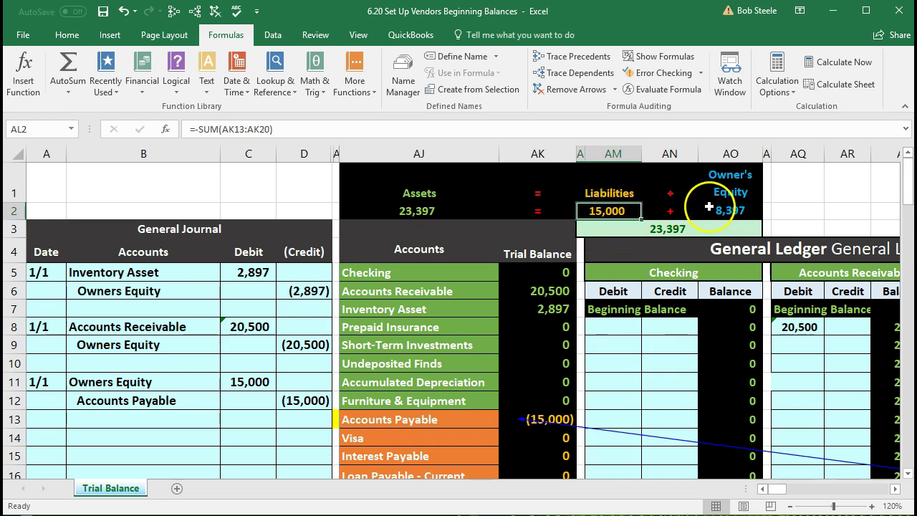
{"action": "double_click", "coordinate": [722, 210]}
{"action": "key", "text": "Return"}
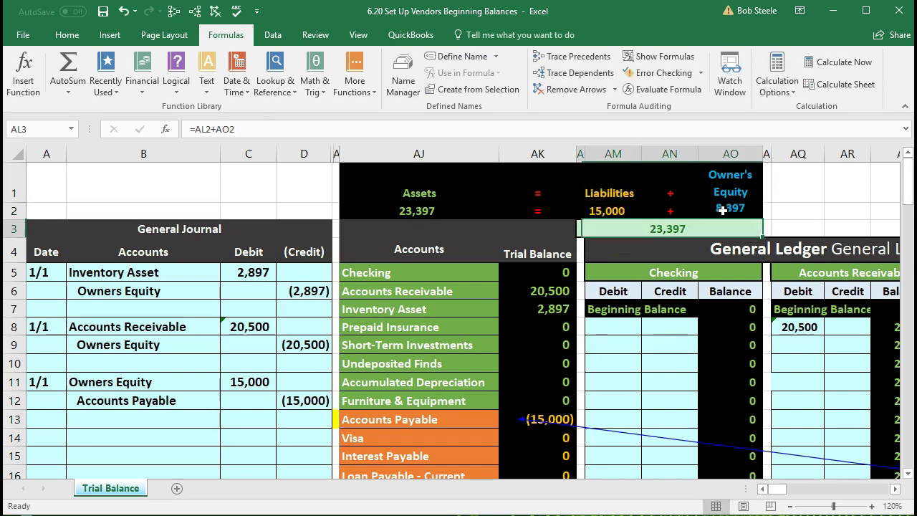
{"action": "left_click", "coordinate": [608, 210]}
{"action": "left_click", "coordinate": [724, 210]}
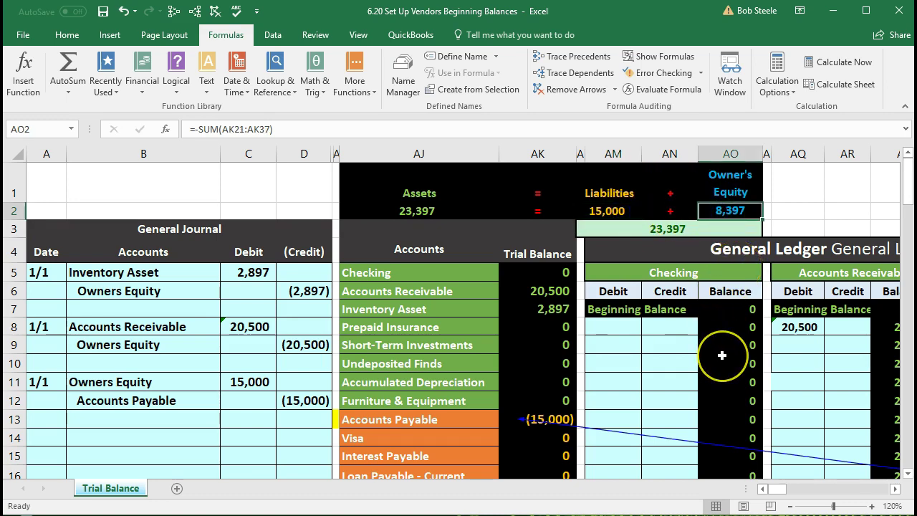
{"action": "scroll", "coordinate": [723, 354], "scroll_direction": "down", "scroll_amount": 2}
{"action": "scroll", "coordinate": [722, 354], "scroll_direction": "up", "scroll_amount": 1}
{"action": "scroll", "coordinate": [670, 316], "scroll_direction": "up", "scroll_amount": 1}
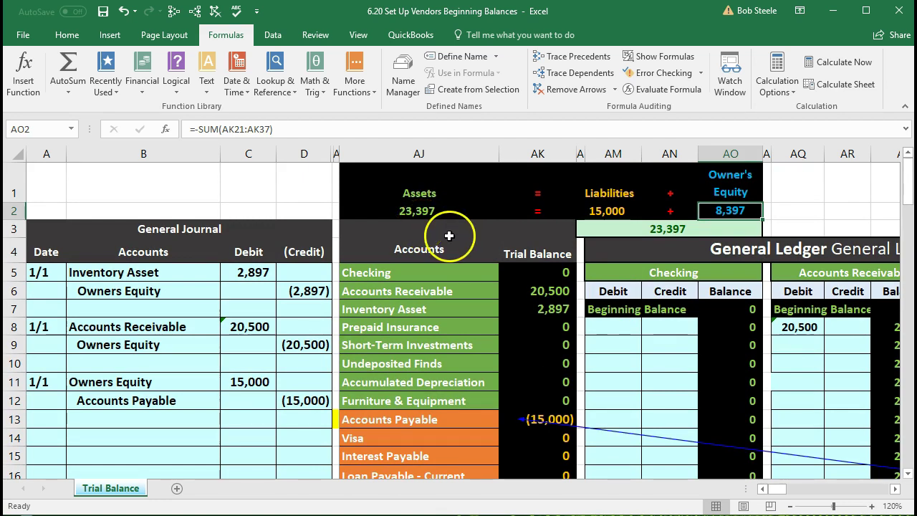
- Sum the asset and liability balances in AK6 to AK20 and compare the result with the Owners Equity balance
{"action": "scroll", "coordinate": [466, 254], "scroll_direction": "down", "scroll_amount": 1}
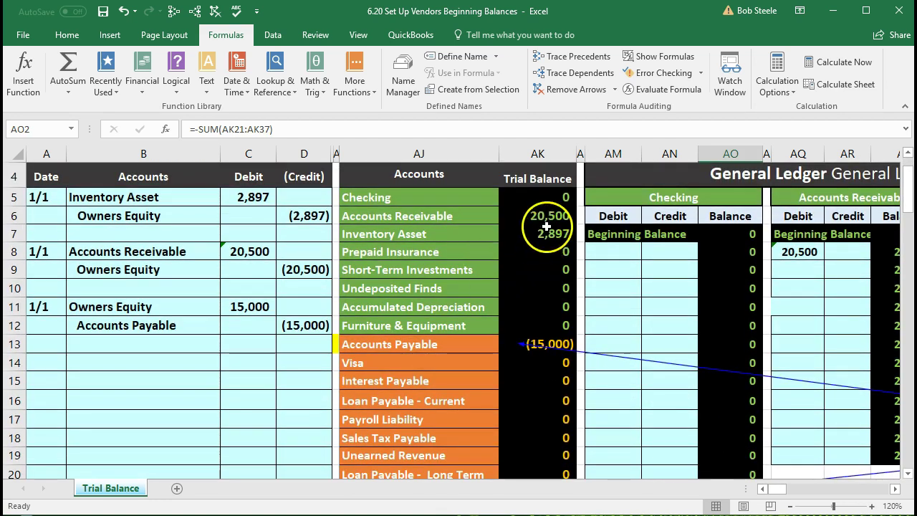
{"action": "left_click_drag", "start_coordinate": [549, 215], "coordinate": [550, 396]}
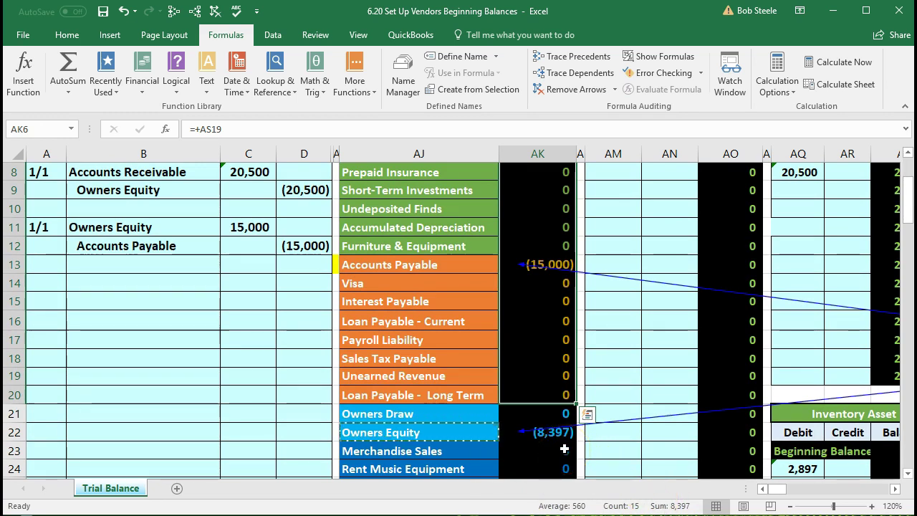
{"action": "left_click", "coordinate": [281, 396]}
{"action": "scroll", "coordinate": [278, 398], "scroll_direction": "up", "scroll_amount": 3}
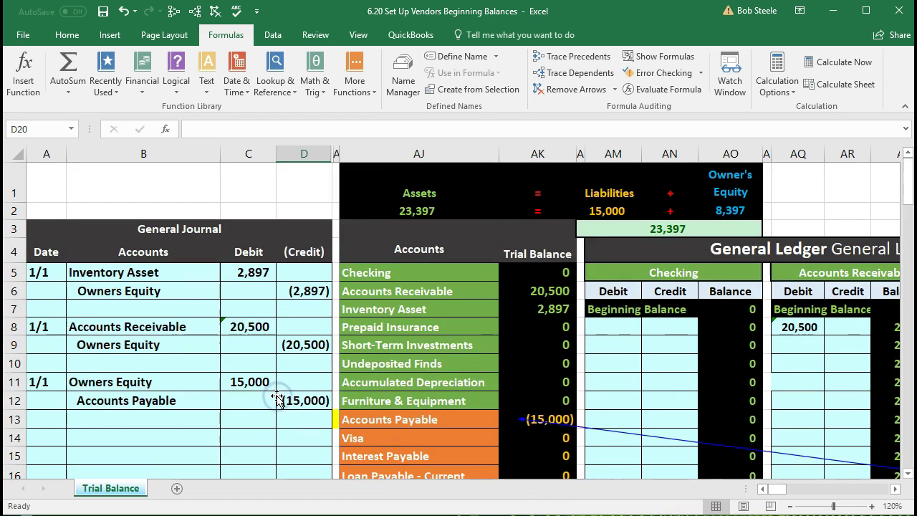
- Unfreeze the worksheet panes and remove all tracing arrows
{"action": "left_click", "coordinate": [360, 34]}
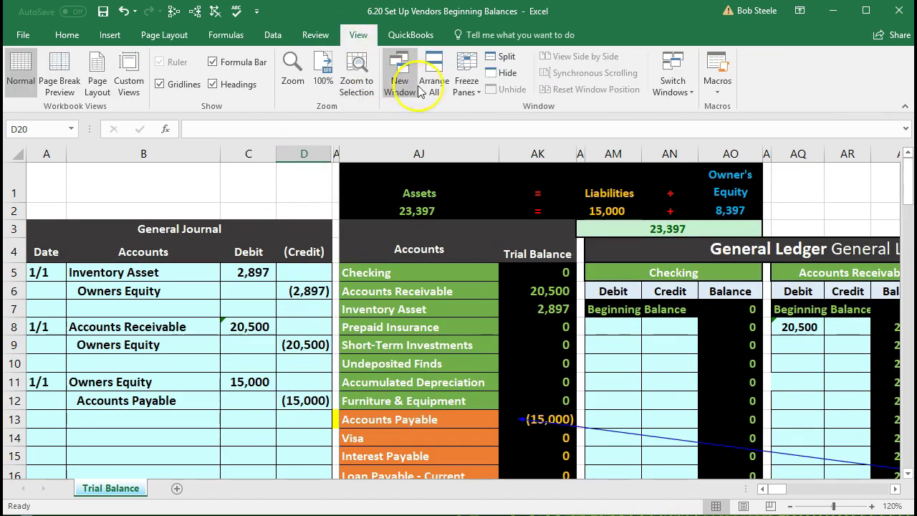
{"action": "left_click", "coordinate": [462, 84]}
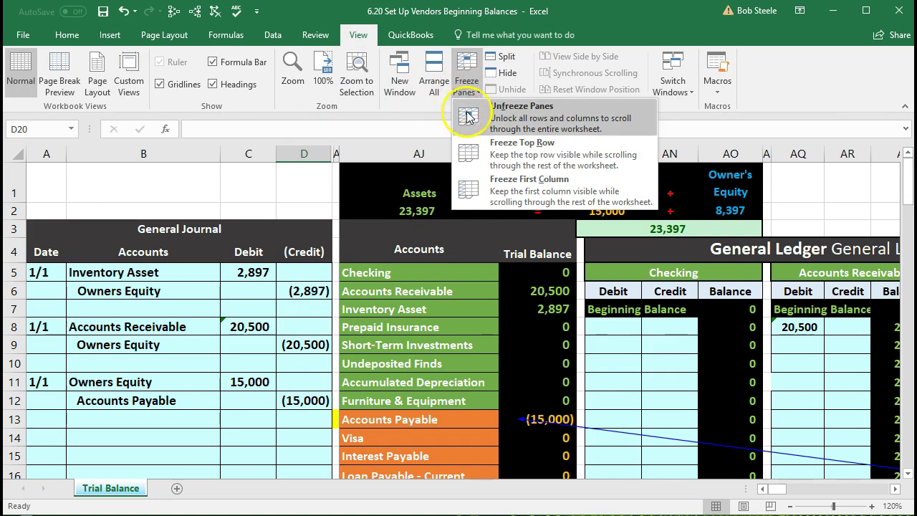
{"action": "left_click", "coordinate": [533, 119]}
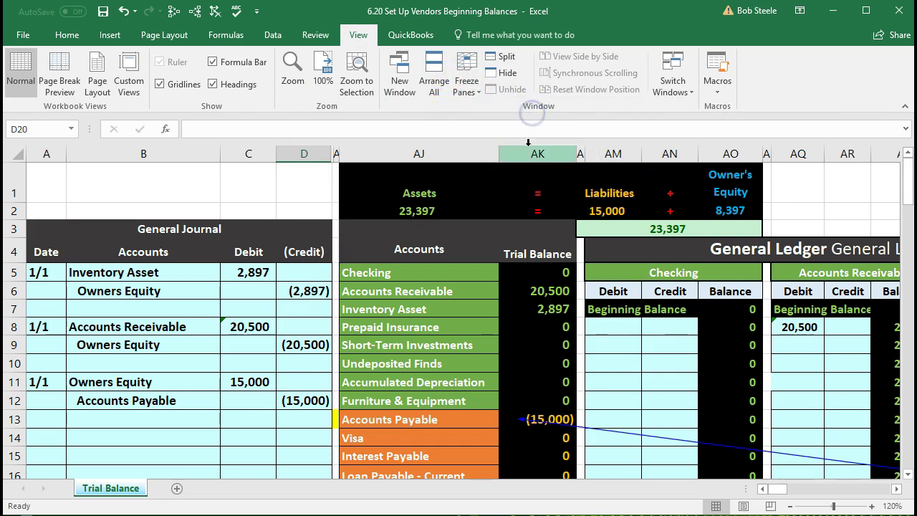
{"action": "left_click", "coordinate": [518, 363]}
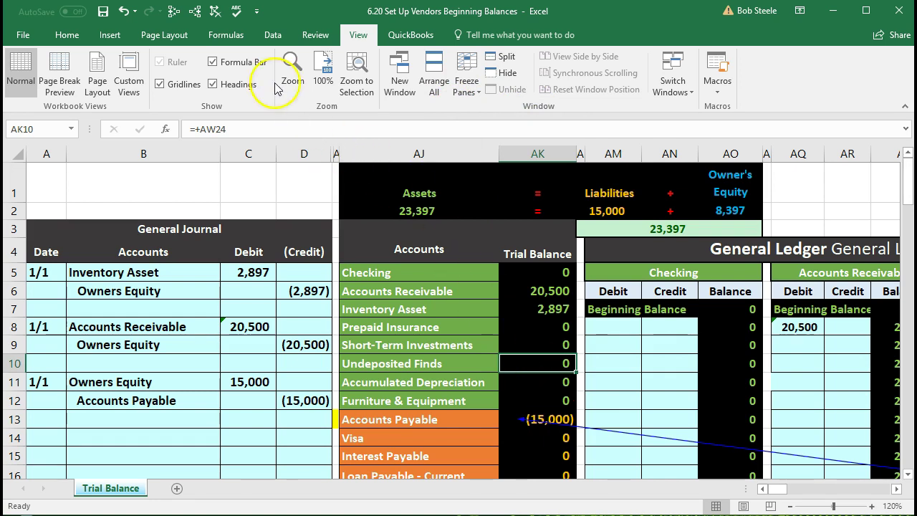
{"action": "left_click", "coordinate": [215, 21]}
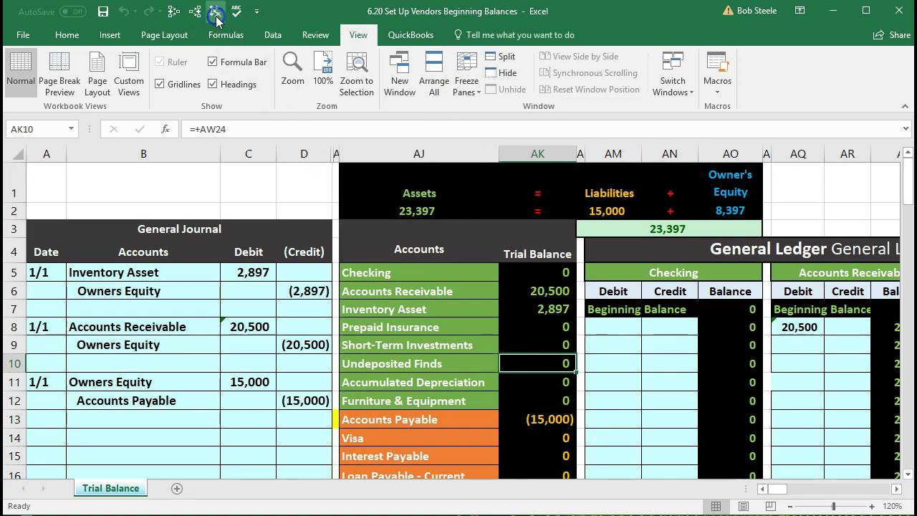
- Trace the dependents of the Accounts Payable balance in AK13 and the Owners Equity balance in AK22
{"action": "scroll", "coordinate": [525, 349], "scroll_direction": "down", "scroll_amount": 1}
{"action": "left_click", "coordinate": [525, 350]}
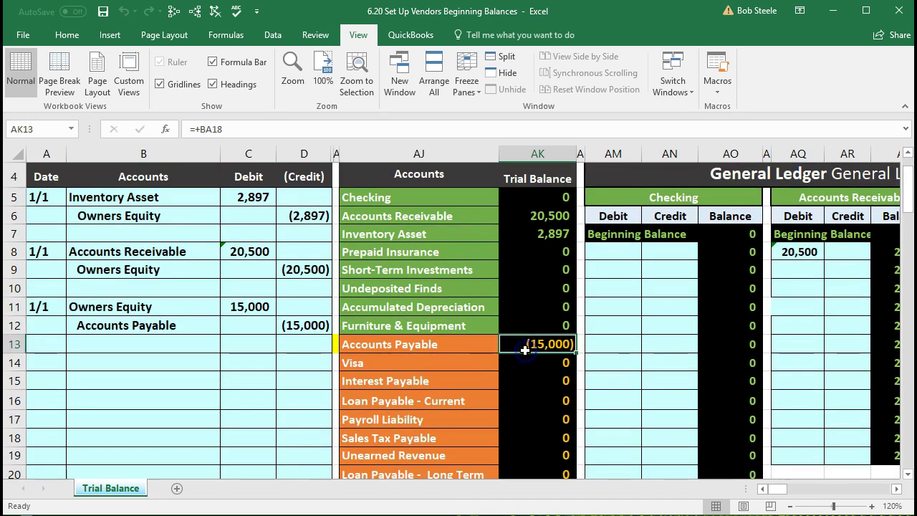
{"action": "left_click", "coordinate": [176, 12]}
{"action": "scroll", "coordinate": [517, 387], "scroll_direction": "down", "scroll_amount": 2}
{"action": "left_click", "coordinate": [542, 396]}
{"action": "left_click", "coordinate": [194, 11]}
- Follow the dependent arrows across the general ledger to the balance sheet and examine its Accounts Payable, Owners Equity and total lines
{"action": "key", "text": "Up"}
{"action": "key", "text": "Up"}
{"action": "key", "text": "Up"}
{"action": "key", "text": "Up"}
{"action": "key", "text": "Up"}
{"action": "key", "text": "Up"}
{"action": "key", "text": "Up"}
{"action": "key", "text": "Up"}
{"action": "key", "text": "Up"}
{"action": "key", "text": "Up"}
{"action": "key", "text": "Up"}
{"action": "key", "text": "Up"}
{"action": "key", "text": "Up"}
{"action": "key", "text": "Up"}
{"action": "key", "text": "Up"}
{"action": "key", "text": "Up"}
{"action": "key", "text": "Up"}
{"action": "key", "text": "Up"}
{"action": "key", "text": "Up"}
{"action": "key", "text": "Up"}
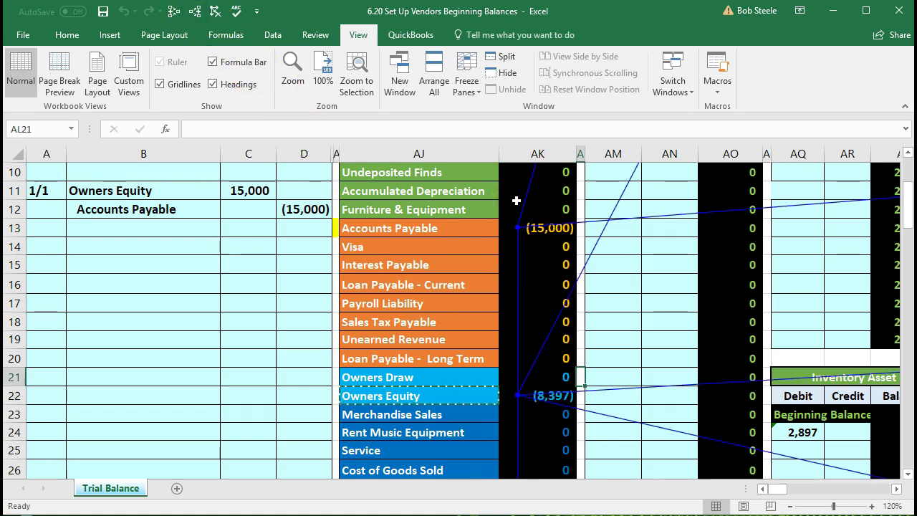
{"action": "key", "text": "Right"}
{"action": "key", "text": "Right"}
{"action": "key", "text": "Right"}
{"action": "key", "text": "Right"}
{"action": "key", "text": "Right"}
{"action": "key", "text": "Right"}
{"action": "key", "text": "Right"}
{"action": "key", "text": "Right"}
{"action": "key", "text": "Right"}
{"action": "key", "text": "Right"}
{"action": "key", "text": "Right"}
{"action": "key", "text": "Right"}
{"action": "key", "text": "Right"}
{"action": "key", "text": "Right"}
{"action": "key", "text": "Right"}
{"action": "key", "text": "Right"}
{"action": "key", "text": "Right"}
{"action": "key", "text": "Right"}
{"action": "key", "text": "Right"}
{"action": "key", "text": "Right"}
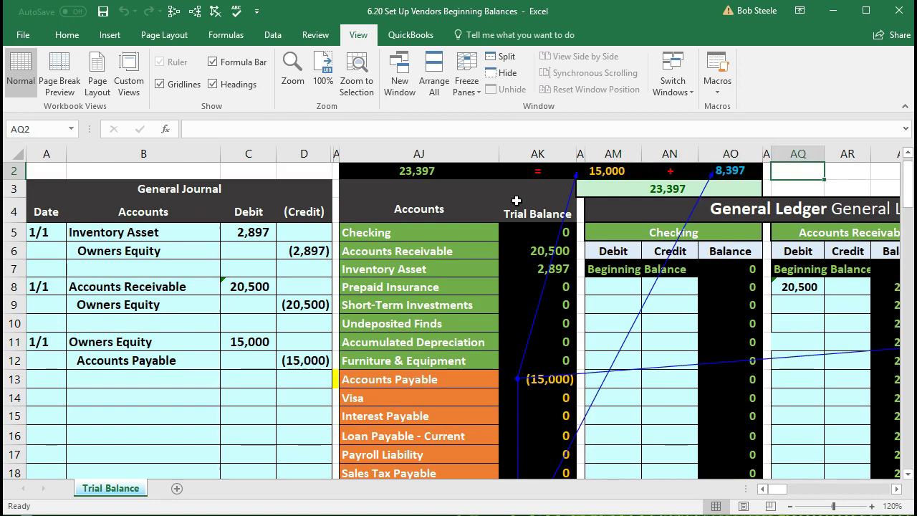
{"action": "key", "text": "Right"}
{"action": "key", "text": "Right"}
{"action": "key", "text": "Right"}
{"action": "key", "text": "Right"}
{"action": "key", "text": "Right"}
{"action": "key", "text": "Right"}
{"action": "key", "text": "Right"}
{"action": "key", "text": "Right"}
{"action": "key", "text": "Right"}
{"action": "key", "text": "Right"}
{"action": "key", "text": "Right"}
{"action": "key", "text": "Right"}
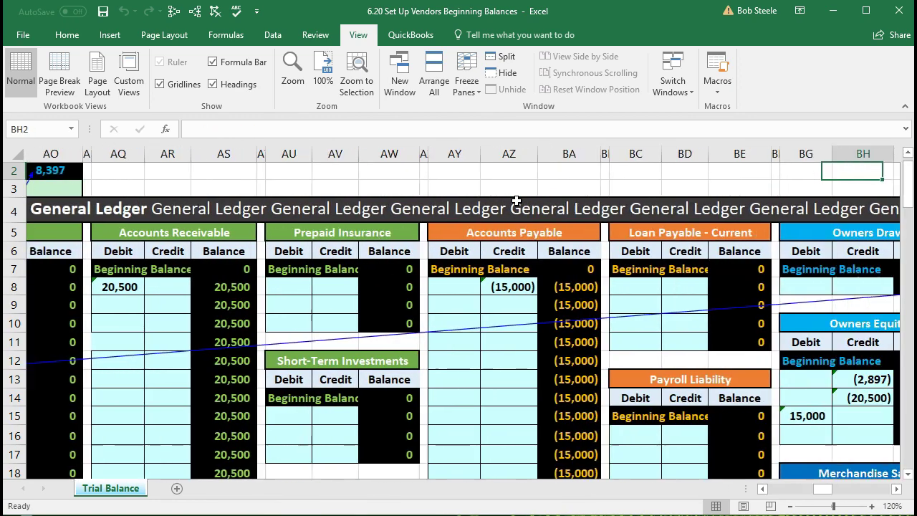
{"action": "key", "text": "Right"}
{"action": "key", "text": "Right"}
{"action": "key", "text": "Right"}
{"action": "key", "text": "Right"}
{"action": "key", "text": "Right"}
{"action": "key", "text": "Right"}
{"action": "key", "text": "Right"}
{"action": "key", "text": "Right"}
{"action": "key", "text": "Right"}
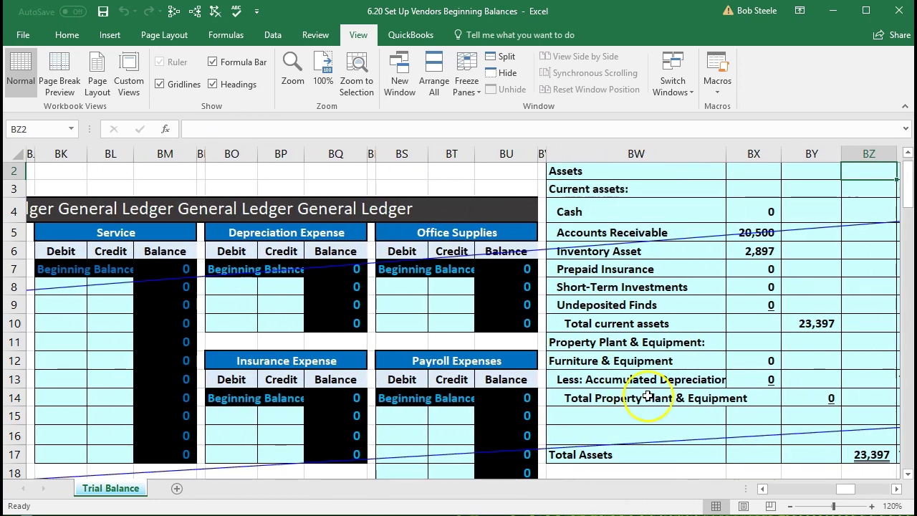
{"action": "left_click", "coordinate": [896, 489]}
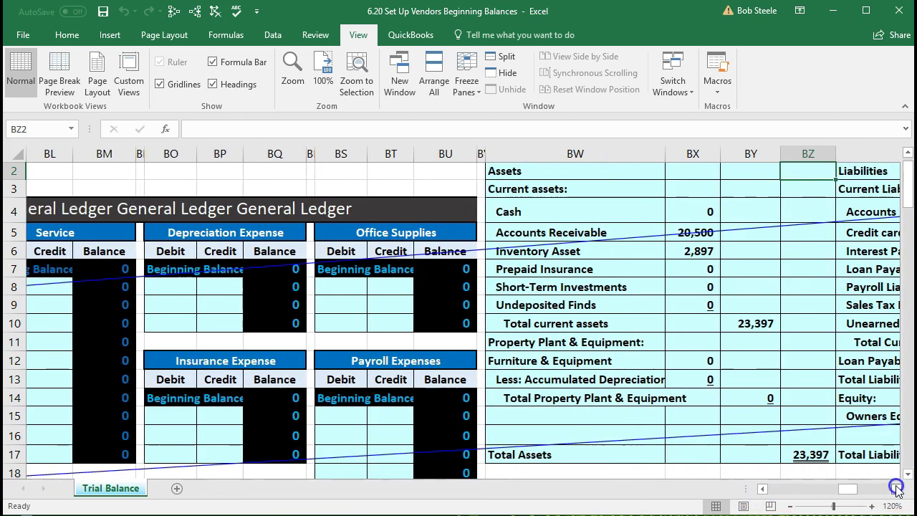
{"action": "left_click", "coordinate": [897, 489]}
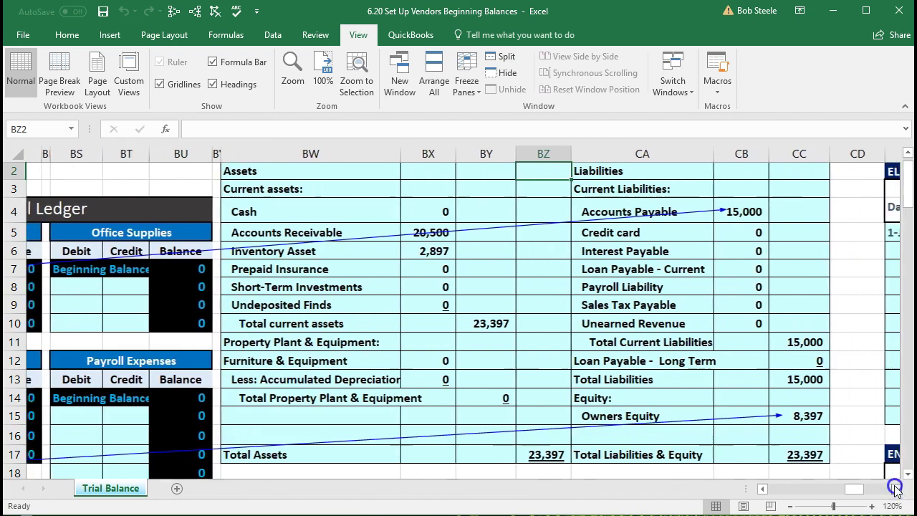
{"action": "scroll", "coordinate": [741, 379], "scroll_direction": "up", "scroll_amount": 1}
{"action": "scroll", "coordinate": [528, 308], "scroll_direction": "down", "scroll_amount": 2}
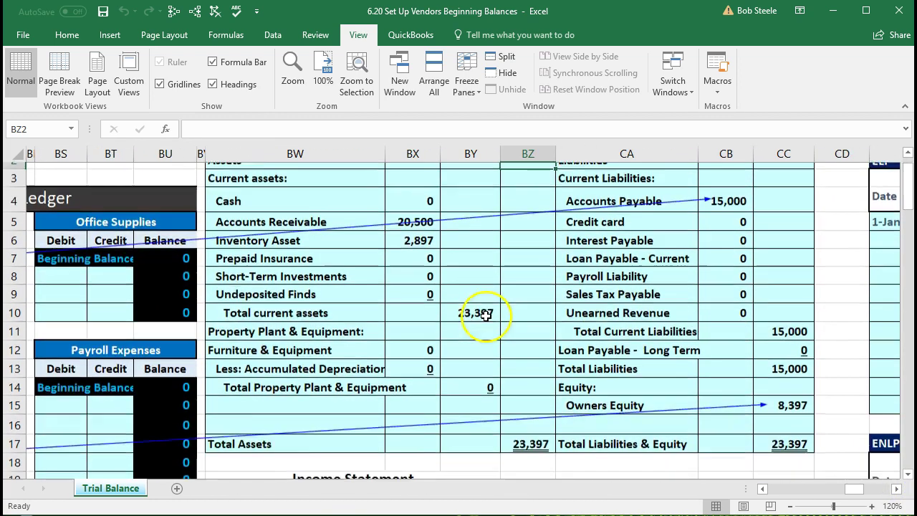
- Examine the balance sheet's Total Assets, Accounts Payable, Total Liabilities, Owners Equity and Total Liabilities & Equity cells
{"action": "left_click", "coordinate": [522, 359]}
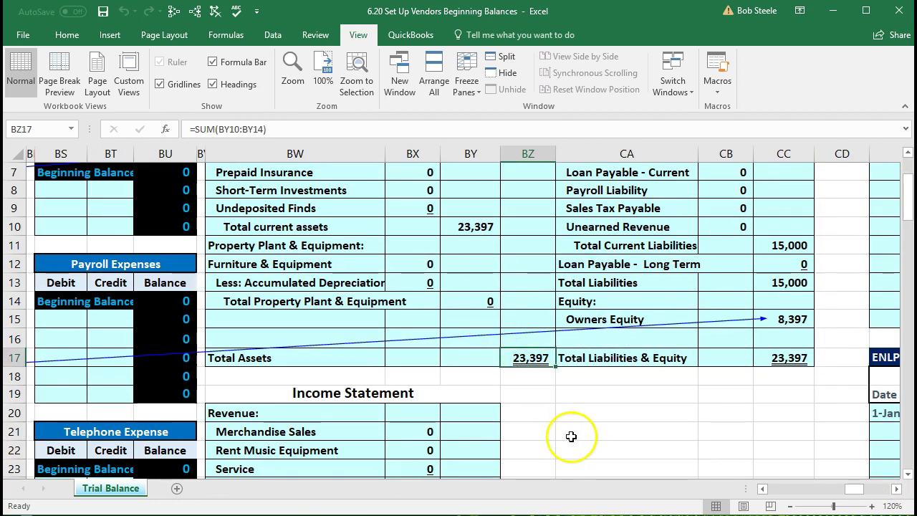
{"action": "scroll", "coordinate": [574, 437], "scroll_direction": "up", "scroll_amount": 1}
{"action": "scroll", "coordinate": [574, 437], "scroll_direction": "up", "scroll_amount": 2}
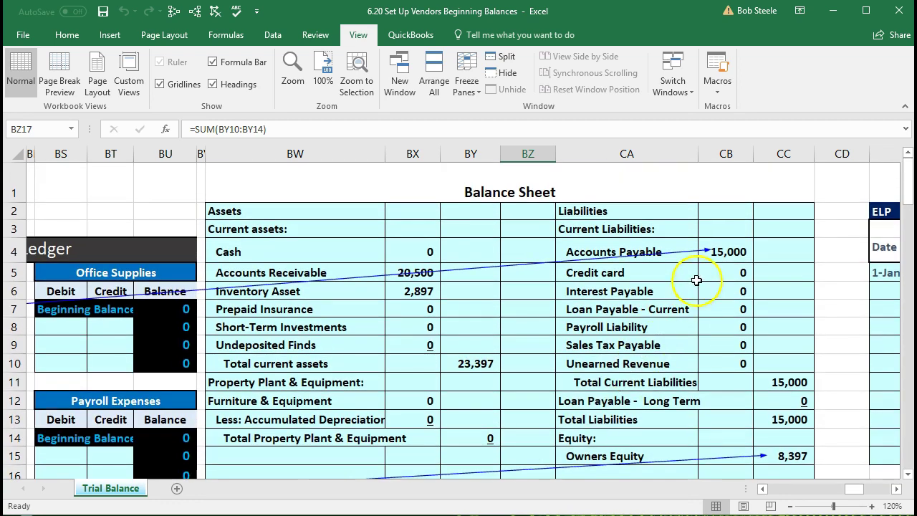
{"action": "left_click", "coordinate": [732, 247]}
{"action": "scroll", "coordinate": [736, 278], "scroll_direction": "down", "scroll_amount": 1}
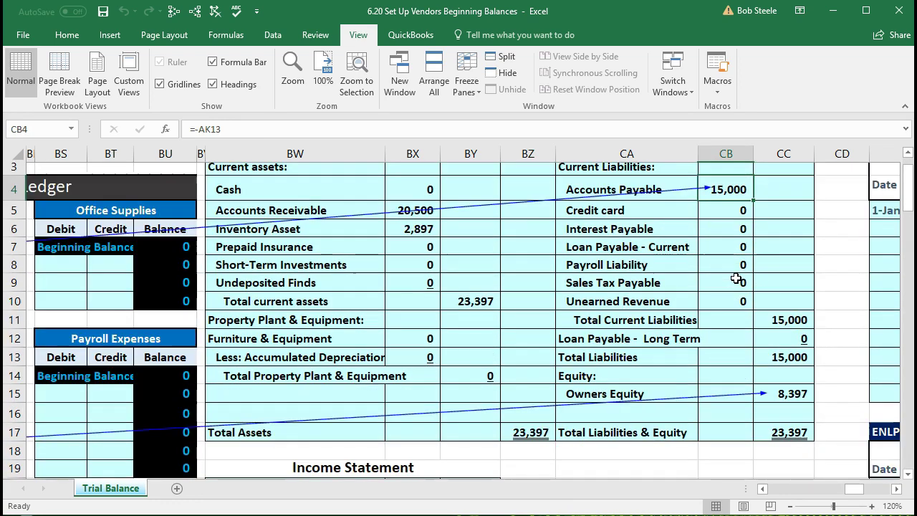
{"action": "left_click", "coordinate": [793, 345]}
{"action": "left_click", "coordinate": [785, 374]}
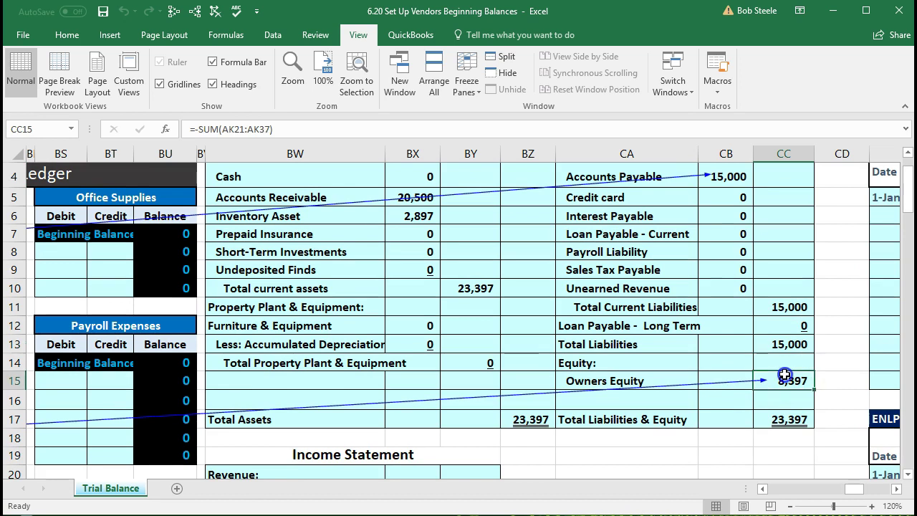
{"action": "left_click", "coordinate": [797, 421]}
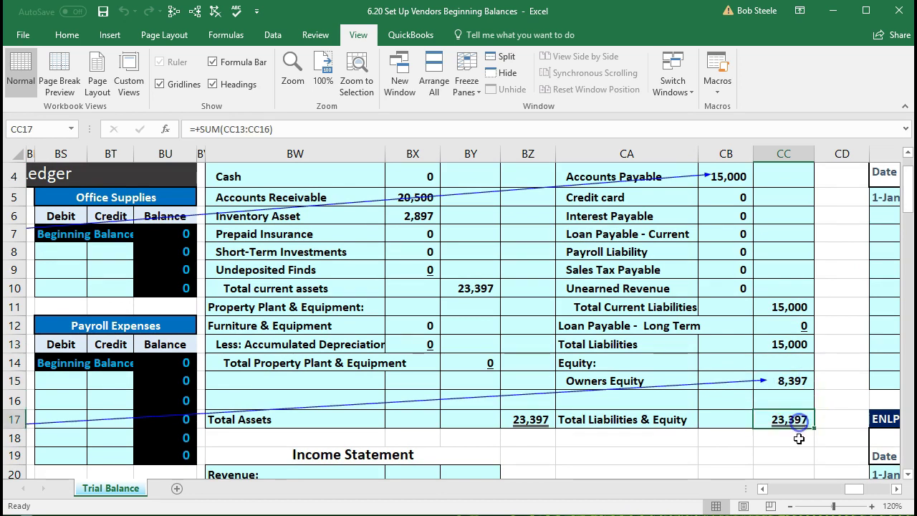
- Inspect the formulas behind Total Assets in BZ17 and Total Liabilities & Equity in CC17, leaving both unchanged
{"action": "double_click", "coordinate": [537, 420]}
{"action": "key", "text": "Return"}
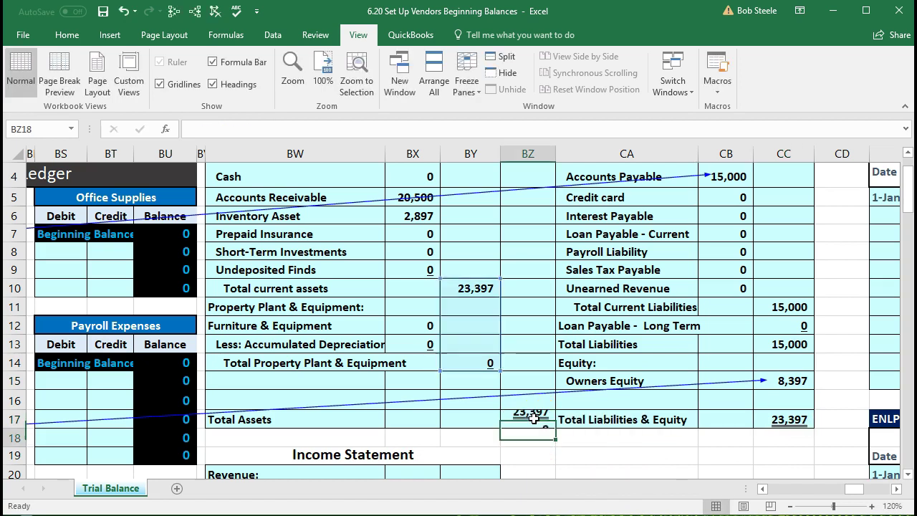
{"action": "double_click", "coordinate": [801, 421]}
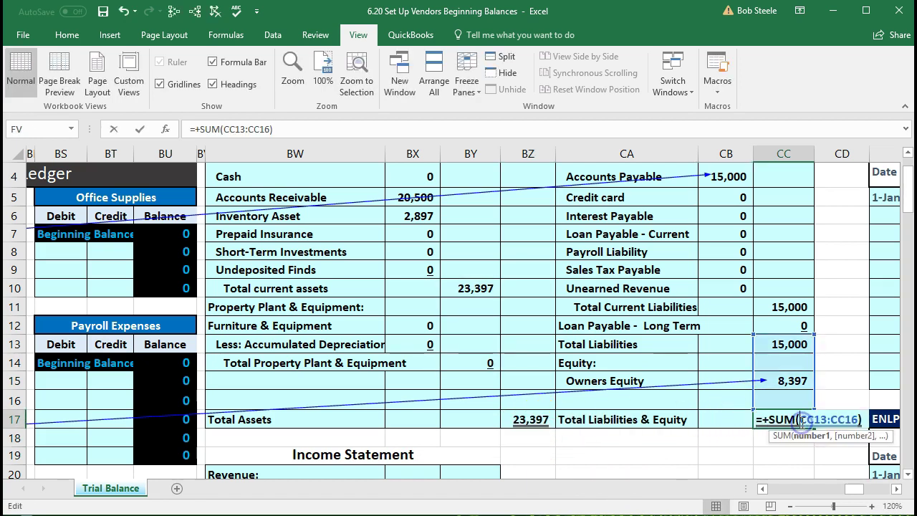
{"action": "key", "text": "Return"}
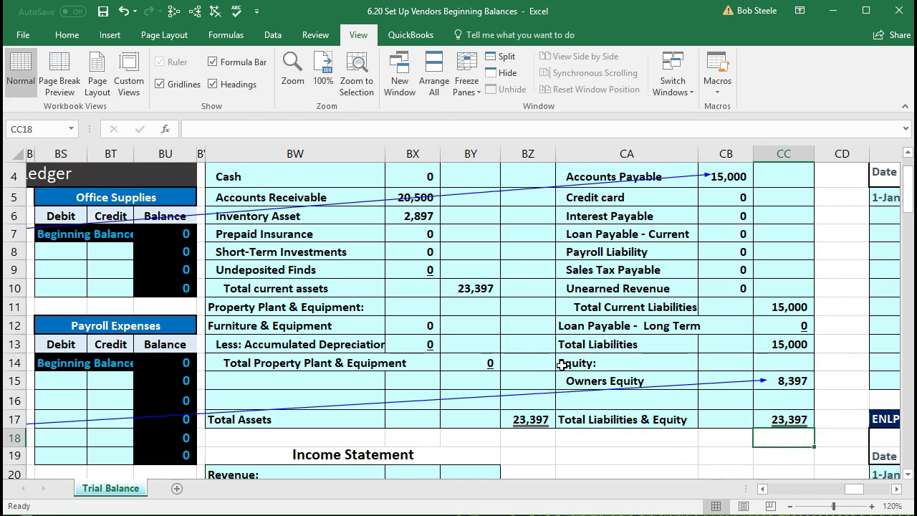
- Review the income statement and check the beginning and ending balances in the Statement of Owner's Equity
{"action": "scroll", "coordinate": [562, 366], "scroll_direction": "down", "scroll_amount": 6}
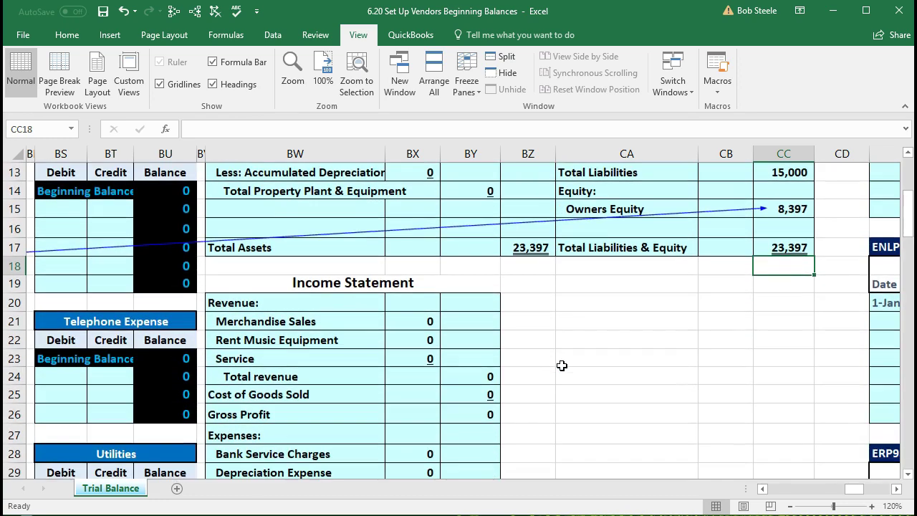
{"action": "scroll", "coordinate": [562, 365], "scroll_direction": "down", "scroll_amount": 3}
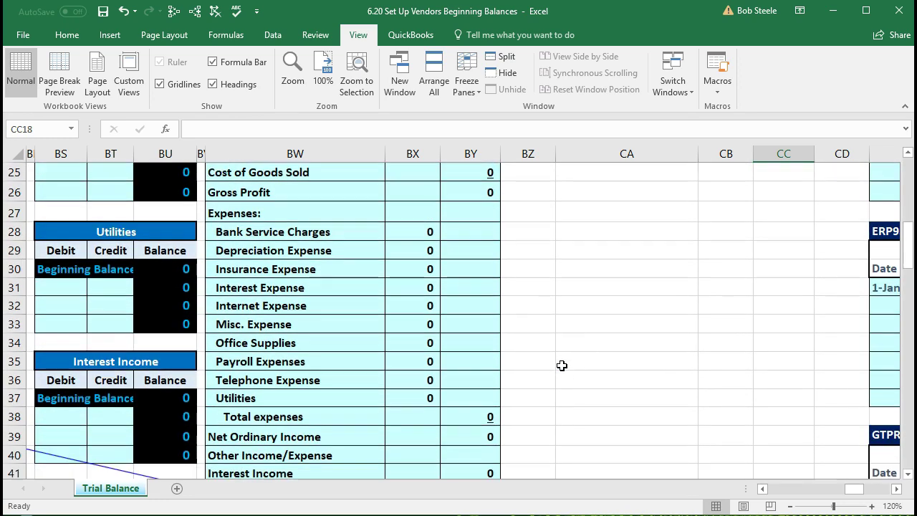
{"action": "scroll", "coordinate": [561, 365], "scroll_direction": "down", "scroll_amount": 2}
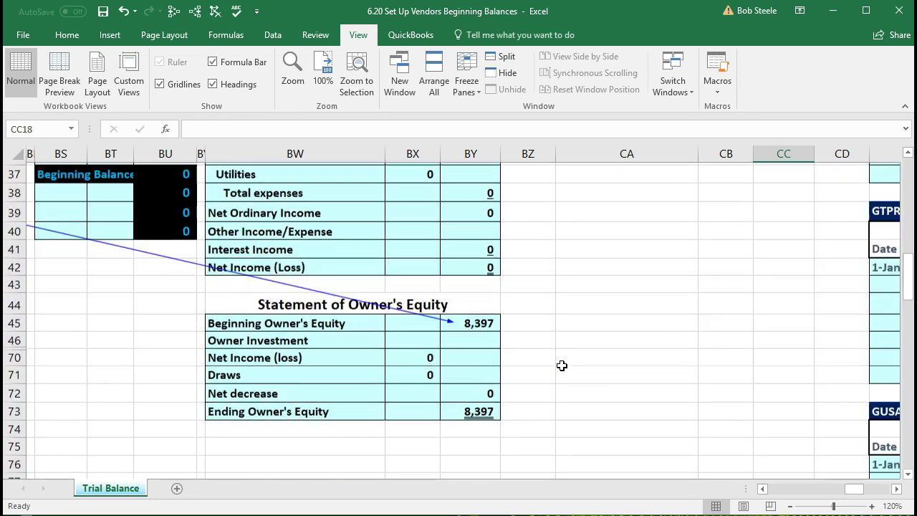
{"action": "left_click", "coordinate": [485, 320]}
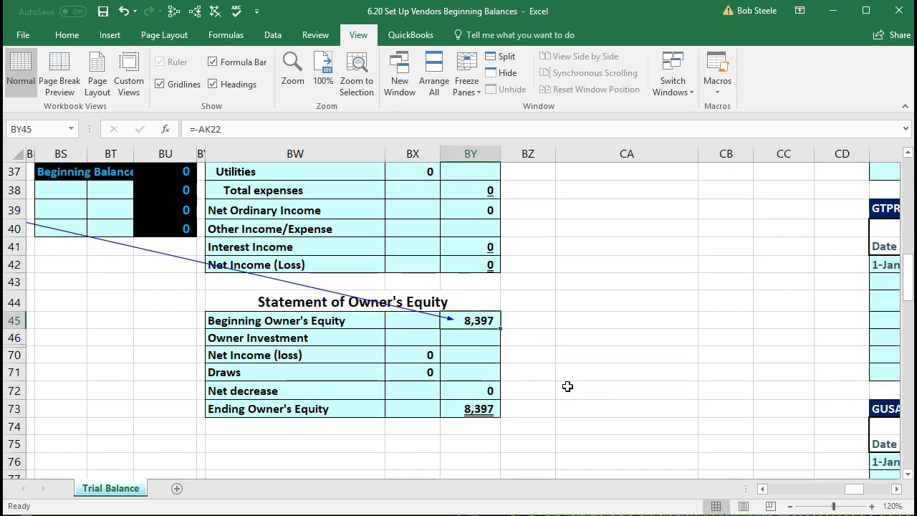
{"action": "left_click", "coordinate": [496, 408]}
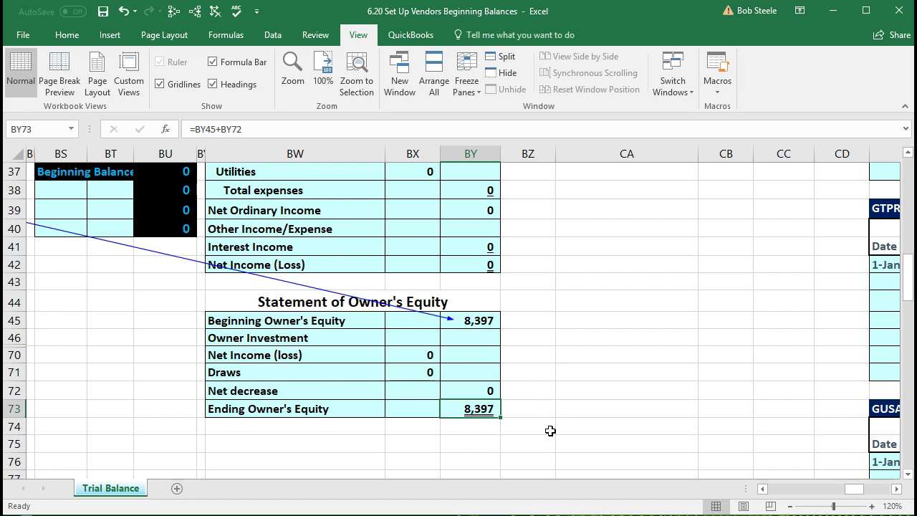
{"action": "scroll", "coordinate": [550, 431], "scroll_direction": "up", "scroll_amount": 6}
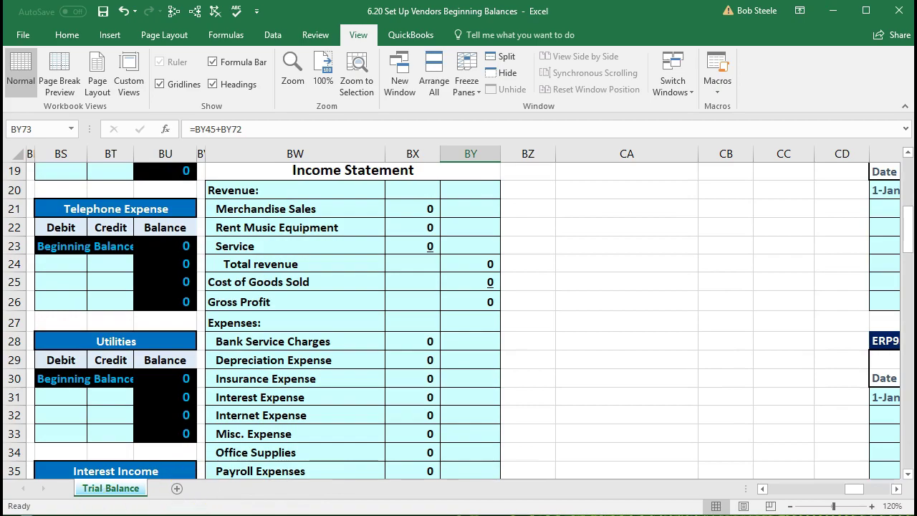